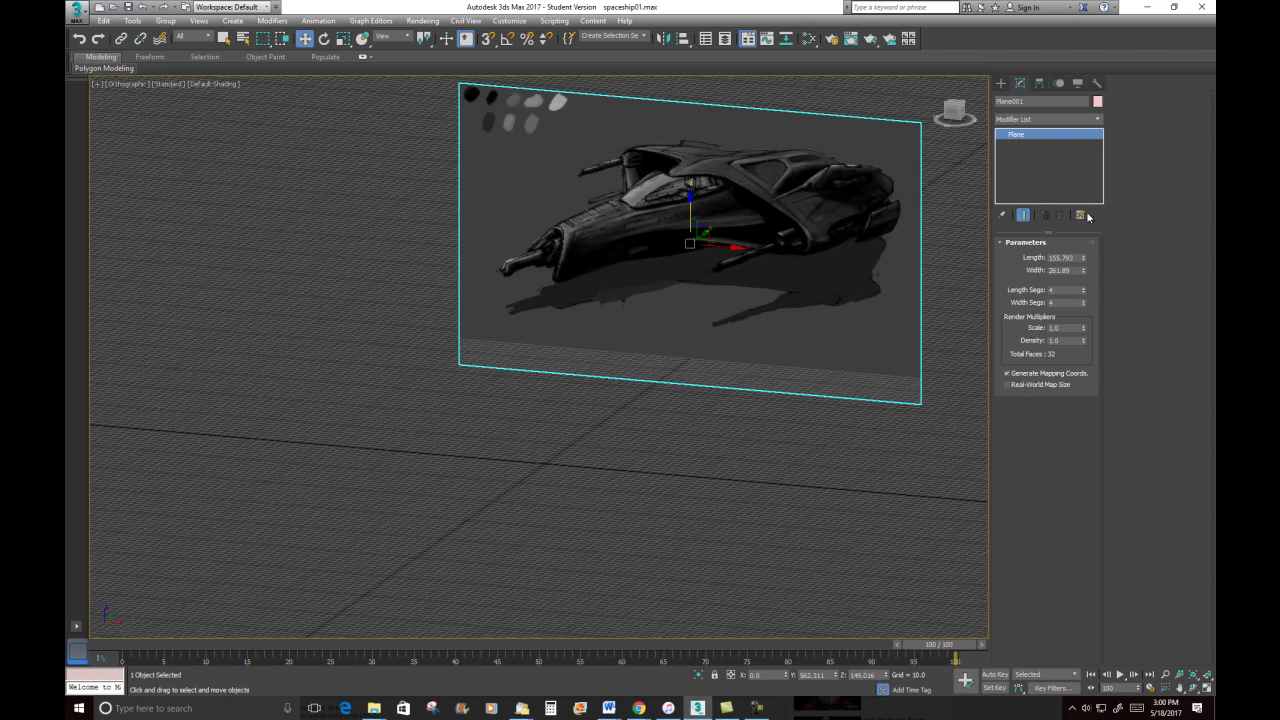
Create a long box in front of the reference image, about 737 long, 80 wide and 126 high
{"action": "left_click", "coordinate": [1001, 83]}
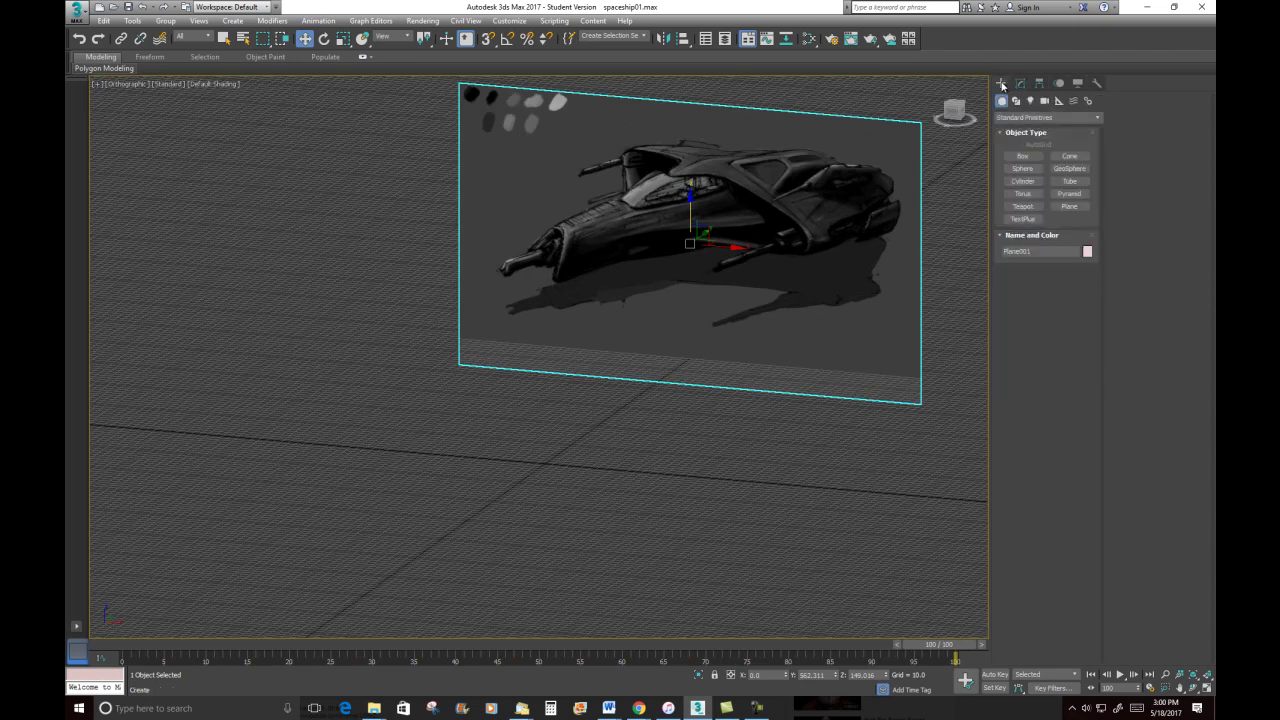
{"action": "left_click", "coordinate": [1022, 158]}
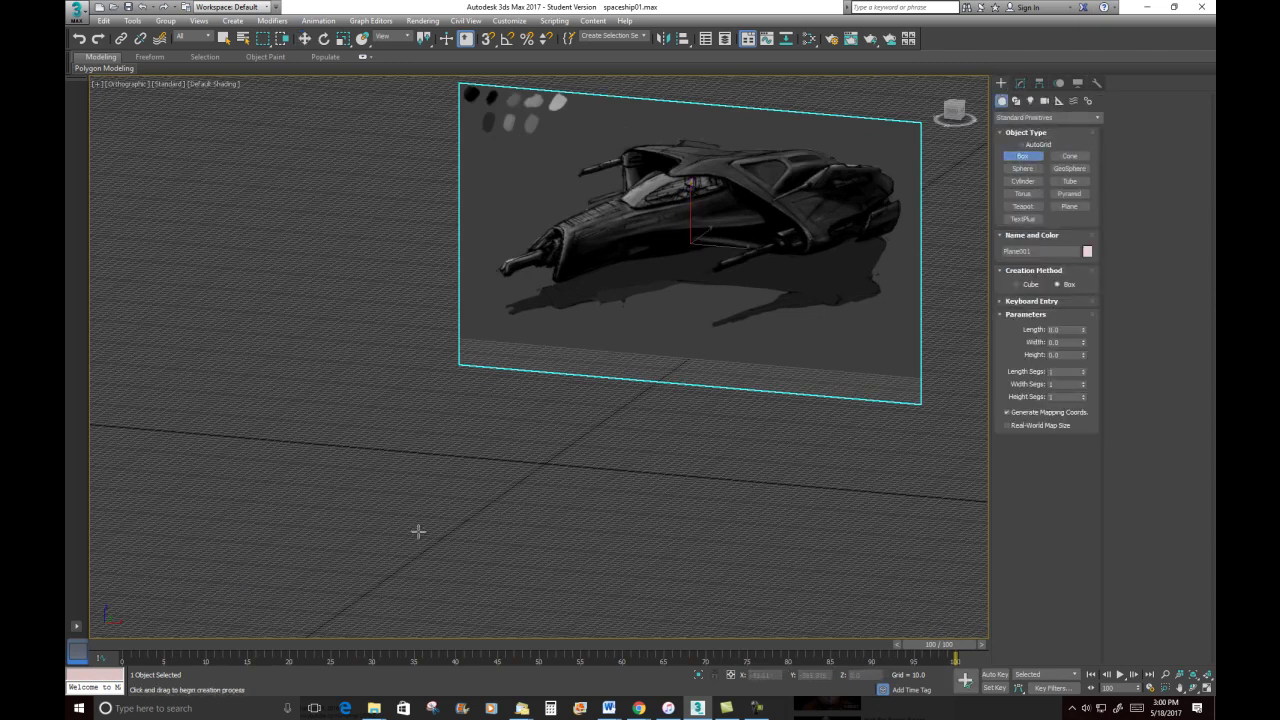
{"action": "left_click_drag", "start_coordinate": [412, 535], "coordinate": [664, 399]}
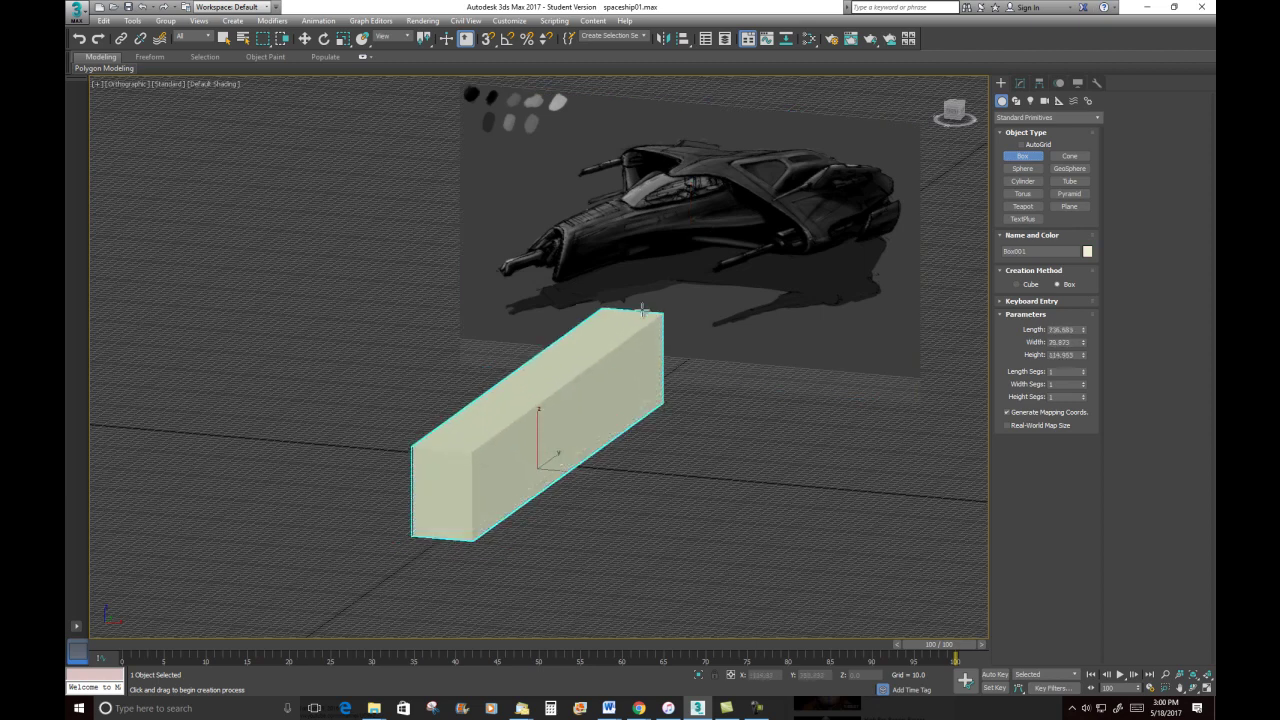
{"action": "left_click", "coordinate": [657, 347]}
{"action": "middle_click_drag", "start_coordinate": [657, 347], "coordinate": [748, 396], "text": "alt"}
Change the new box's object color to blue
{"action": "left_click", "coordinate": [1020, 83]}
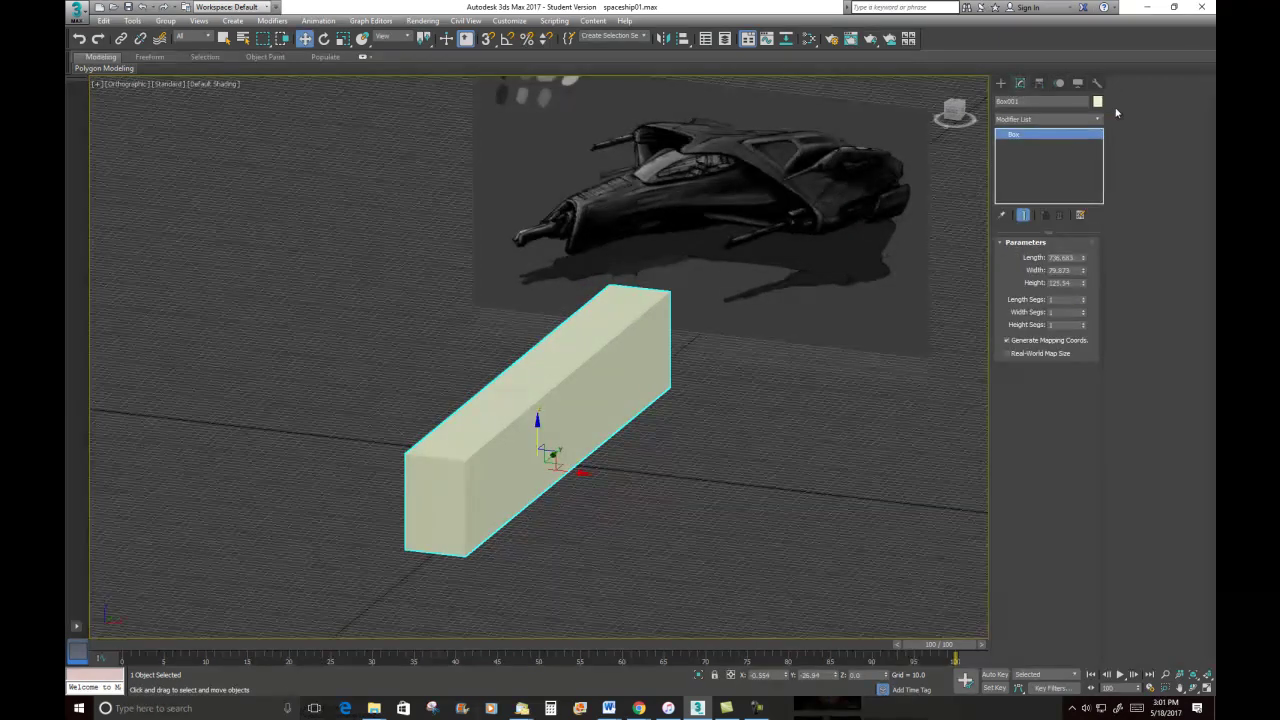
{"action": "left_click", "coordinate": [1097, 101]}
{"action": "left_click", "coordinate": [675, 346]}
{"action": "left_click", "coordinate": [701, 419]}
Turn on the Edged Faces display in the orthographic viewport
{"action": "right_click", "coordinate": [550, 398]}
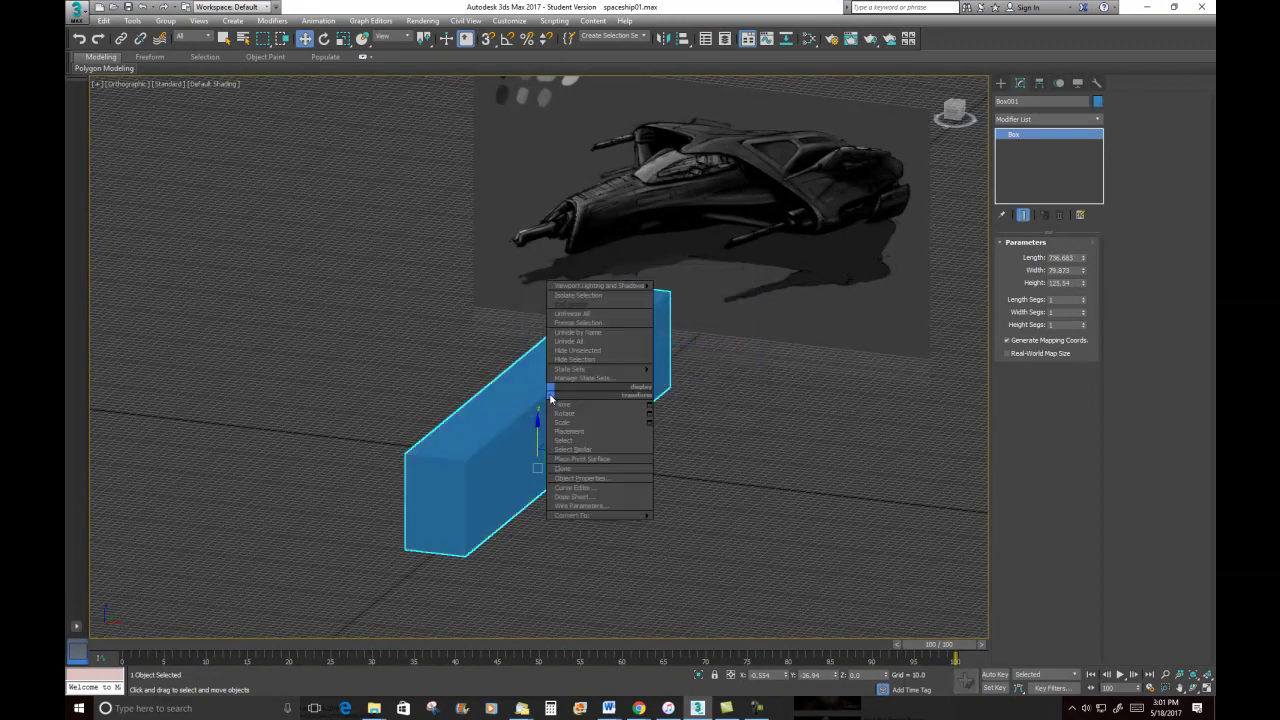
{"action": "left_click", "coordinate": [168, 84]}
{"action": "left_click", "coordinate": [136, 86]}
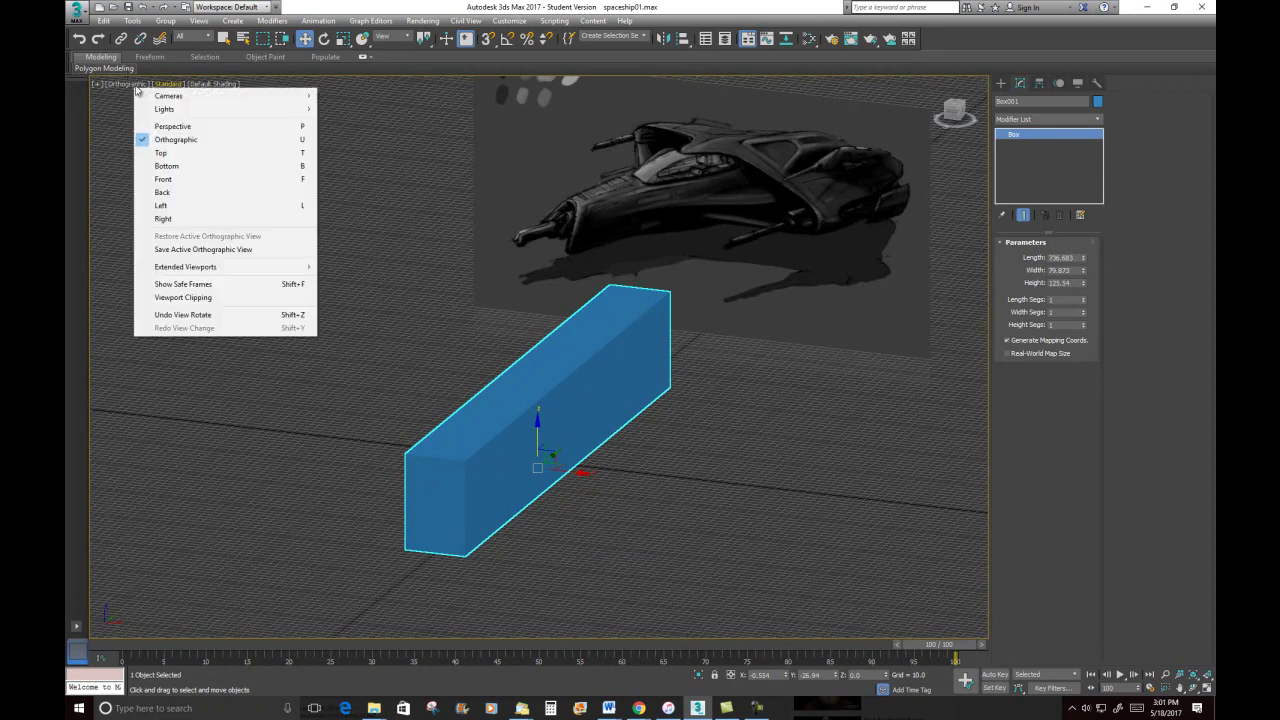
{"action": "left_click", "coordinate": [170, 85]}
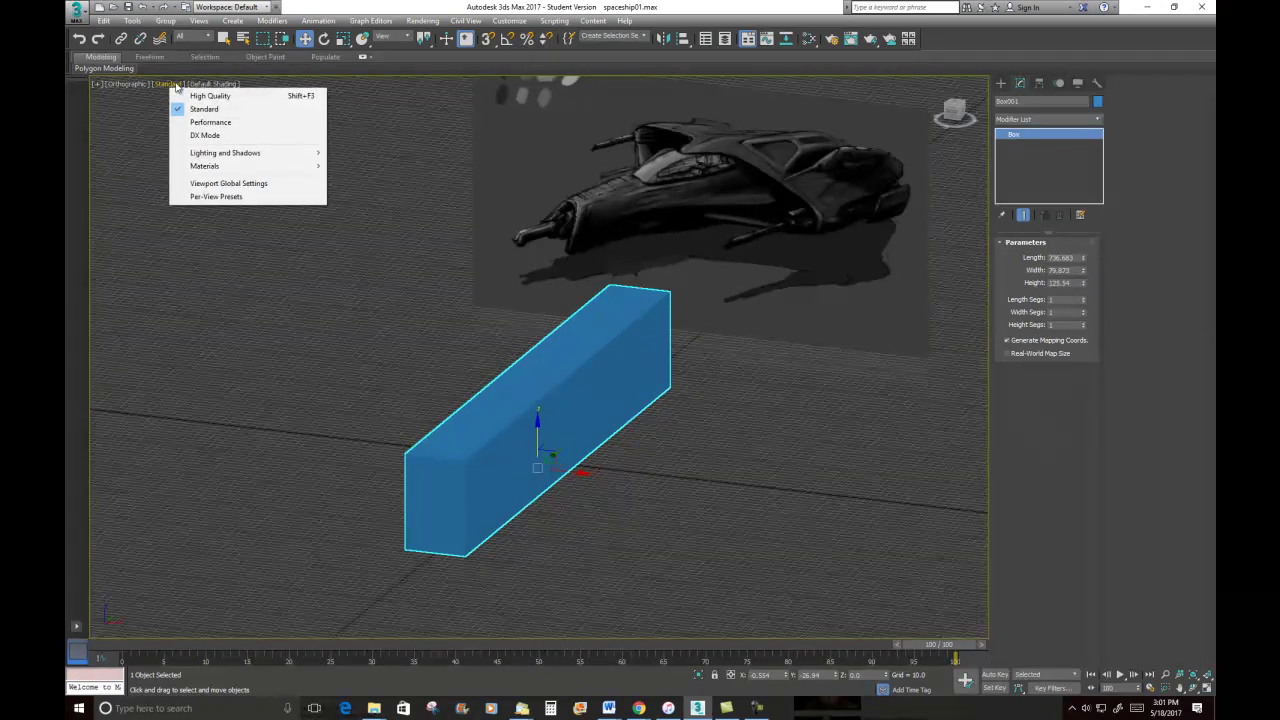
{"action": "left_click", "coordinate": [220, 84]}
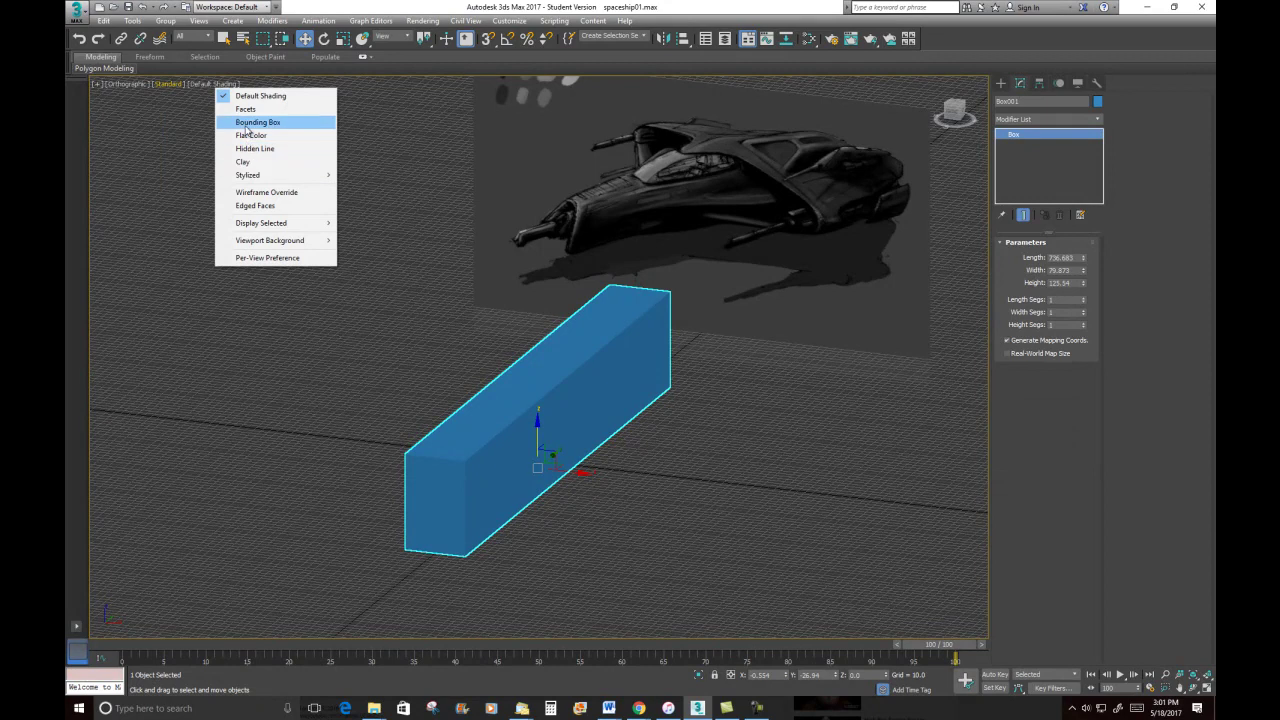
{"action": "left_click", "coordinate": [394, 124]}
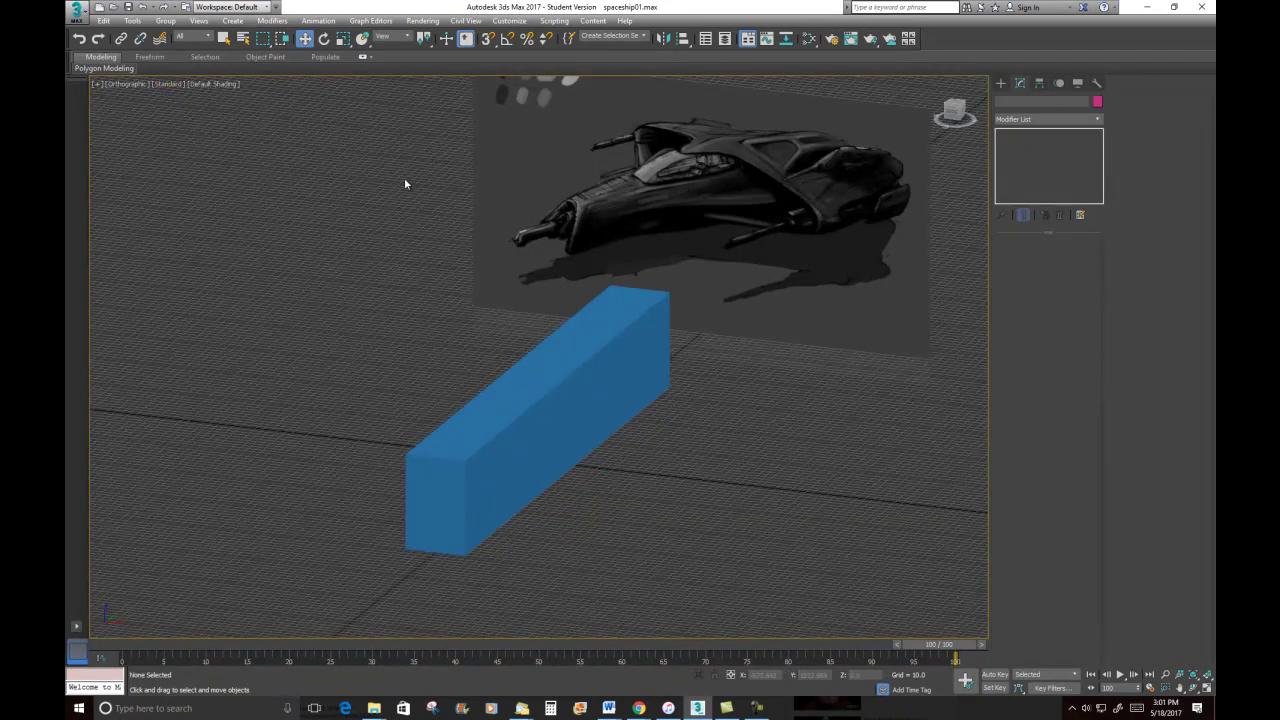
{"action": "key", "text": "F4"}
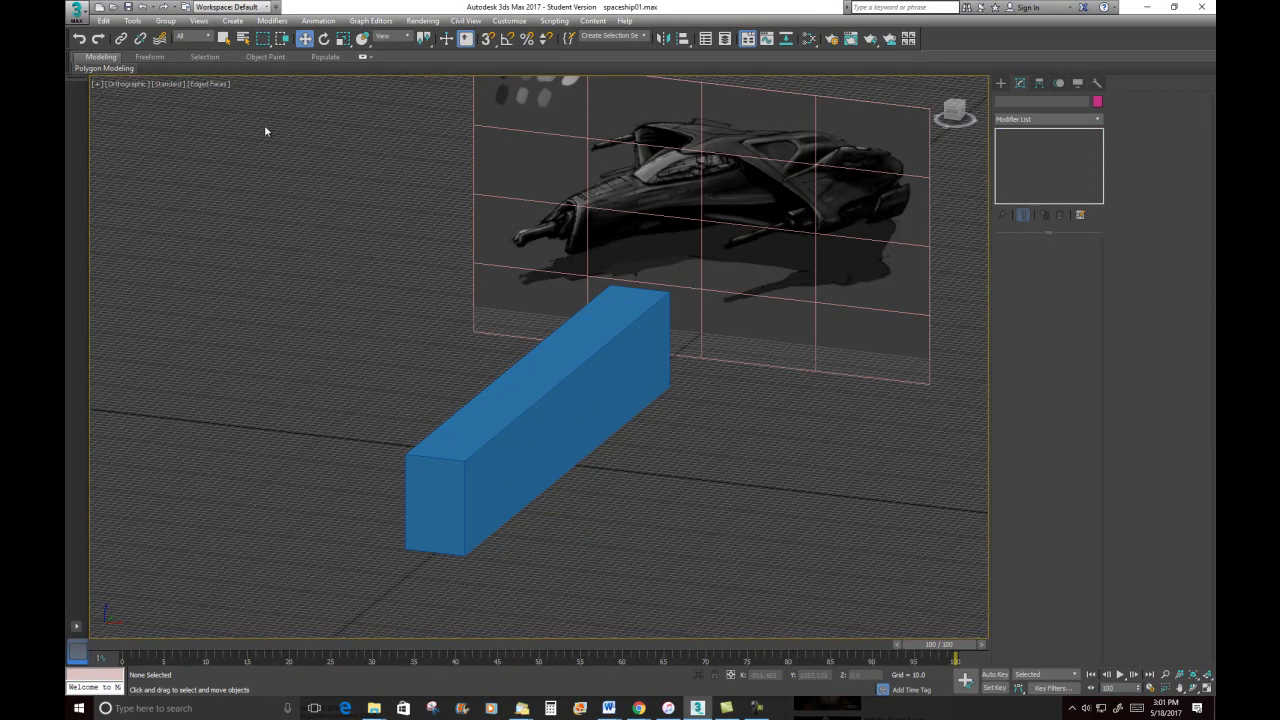
{"action": "left_click", "coordinate": [204, 84]}
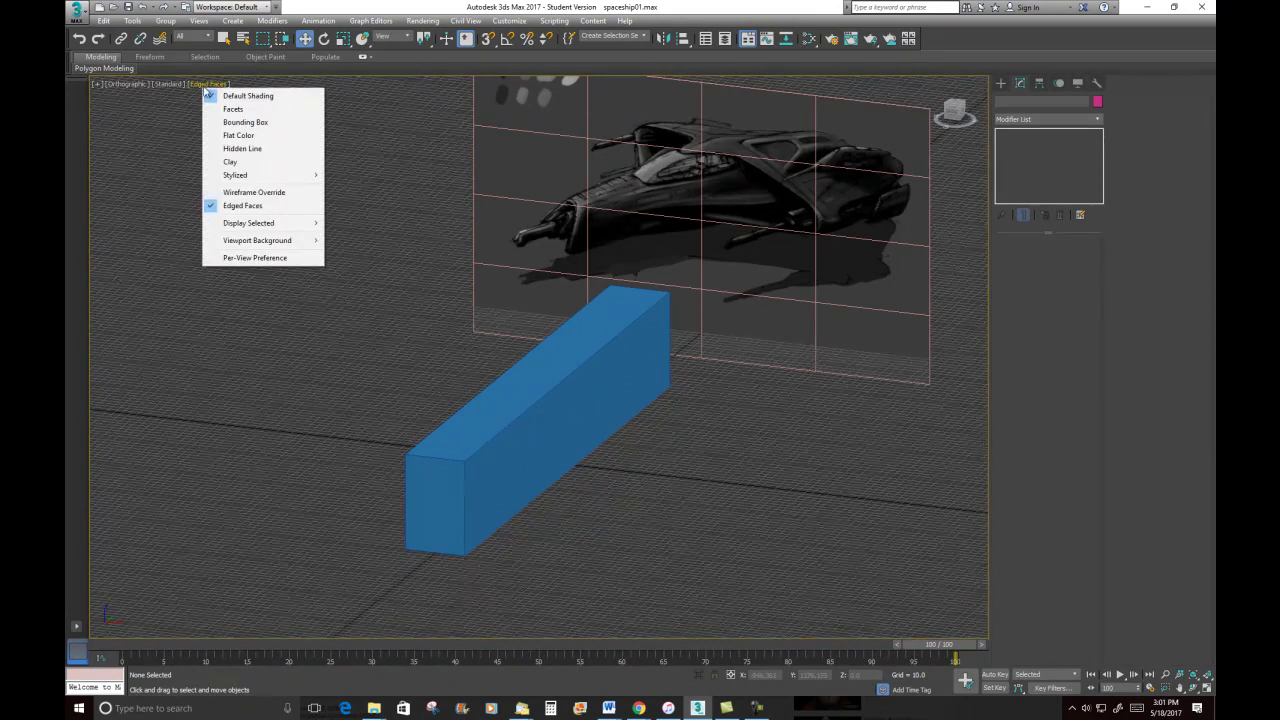
{"action": "left_click", "coordinate": [377, 157]}
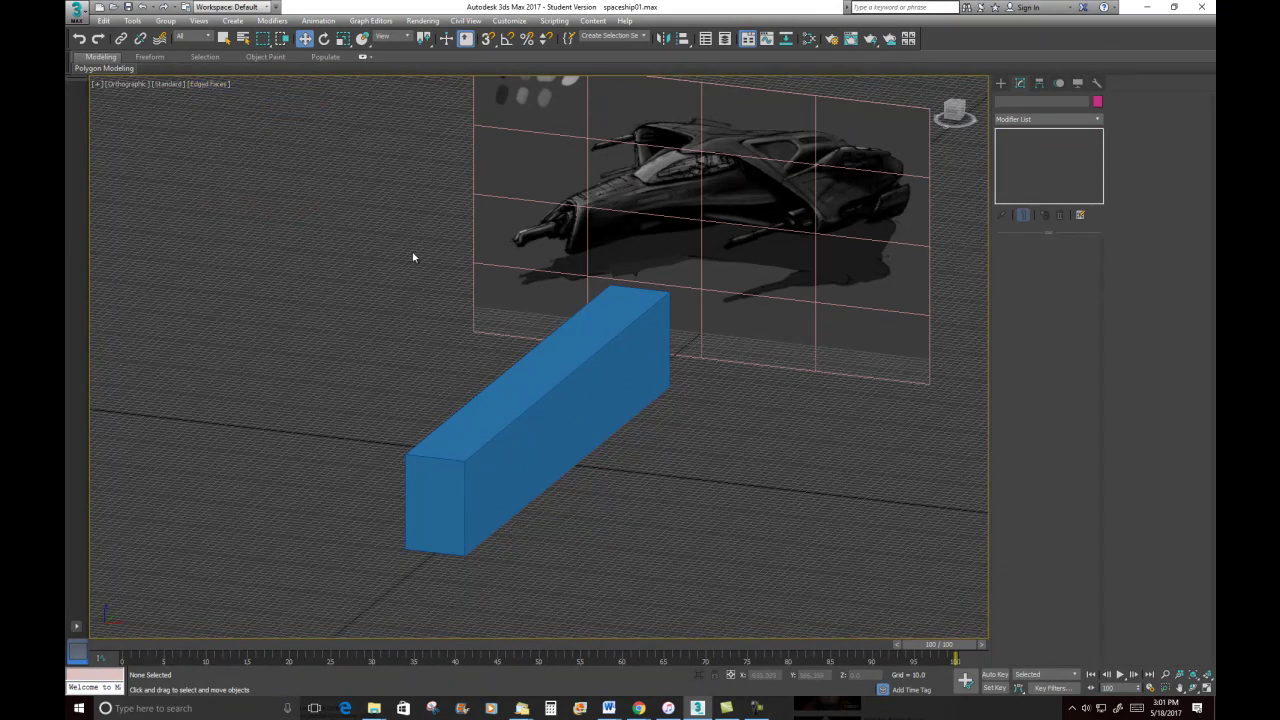
Reduce the reference image plane's length and width segments to 1 each
{"action": "left_click", "coordinate": [540, 365]}
{"action": "left_click", "coordinate": [317, 329]}
{"action": "left_click", "coordinate": [694, 198]}
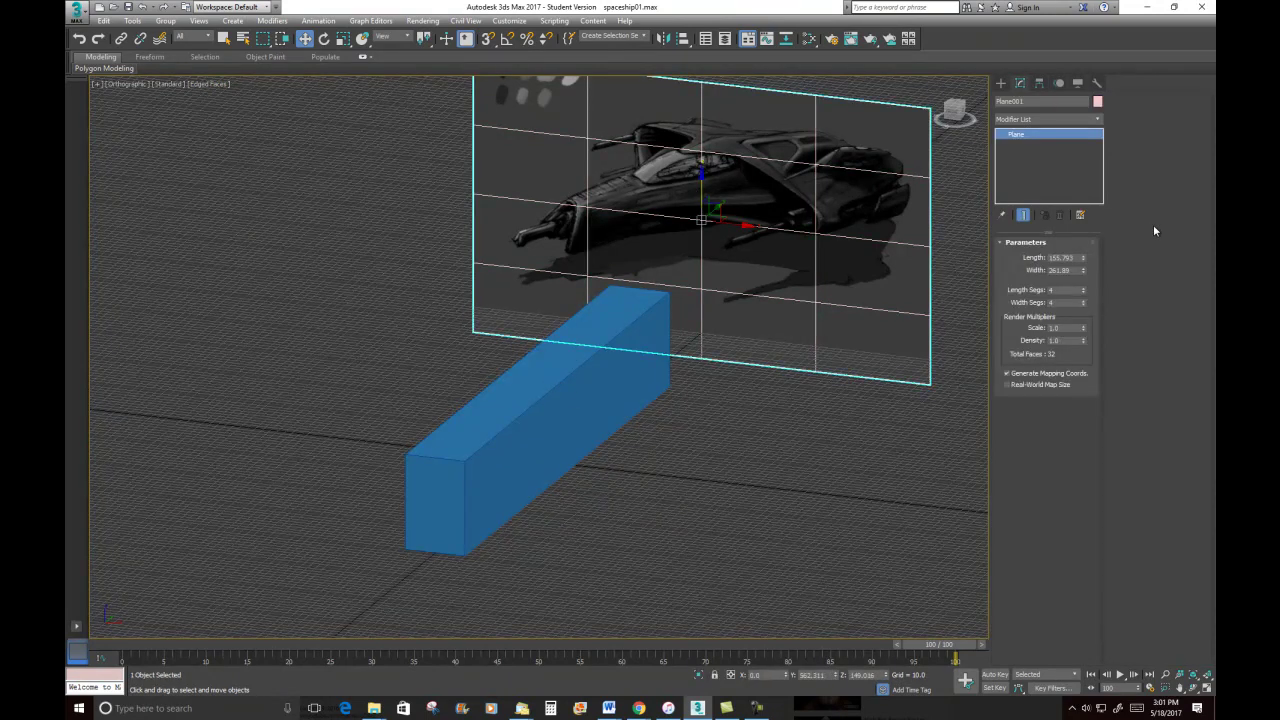
{"action": "right_click", "coordinate": [1083, 289]}
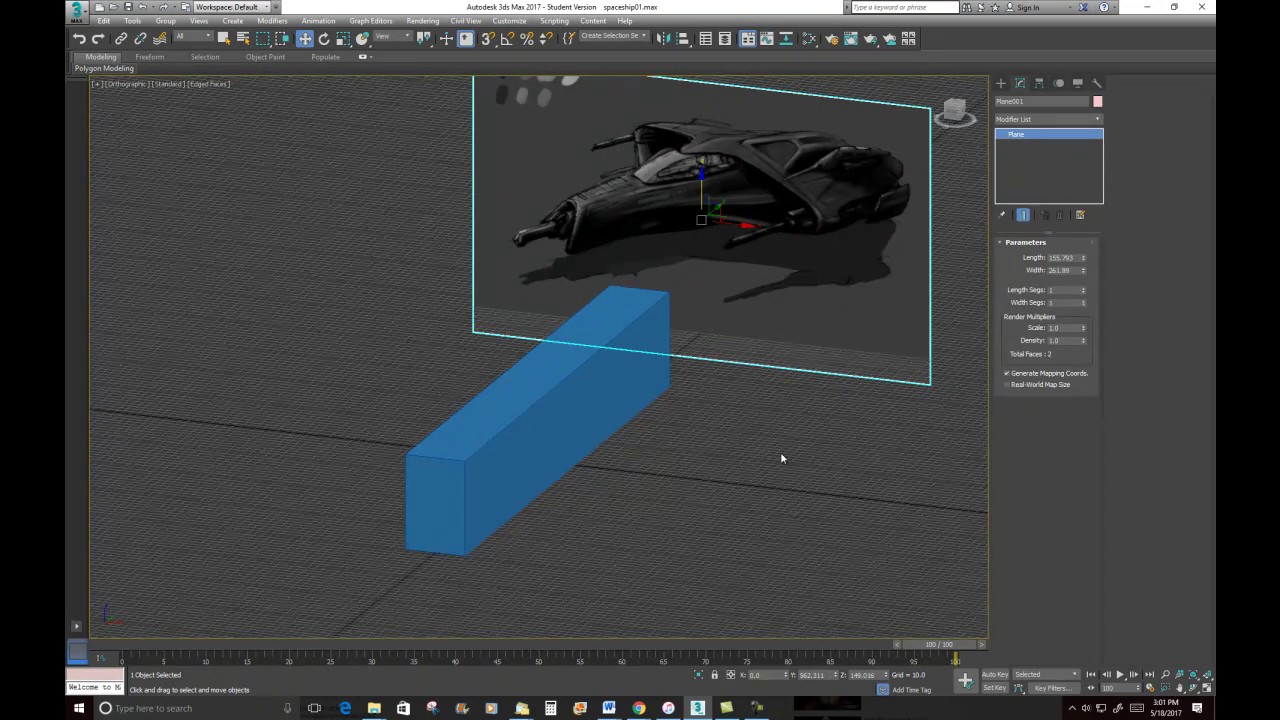
Set the blue box's segments to 4 along its length, 2 across its width and 2 in height
{"action": "left_click", "coordinate": [565, 399]}
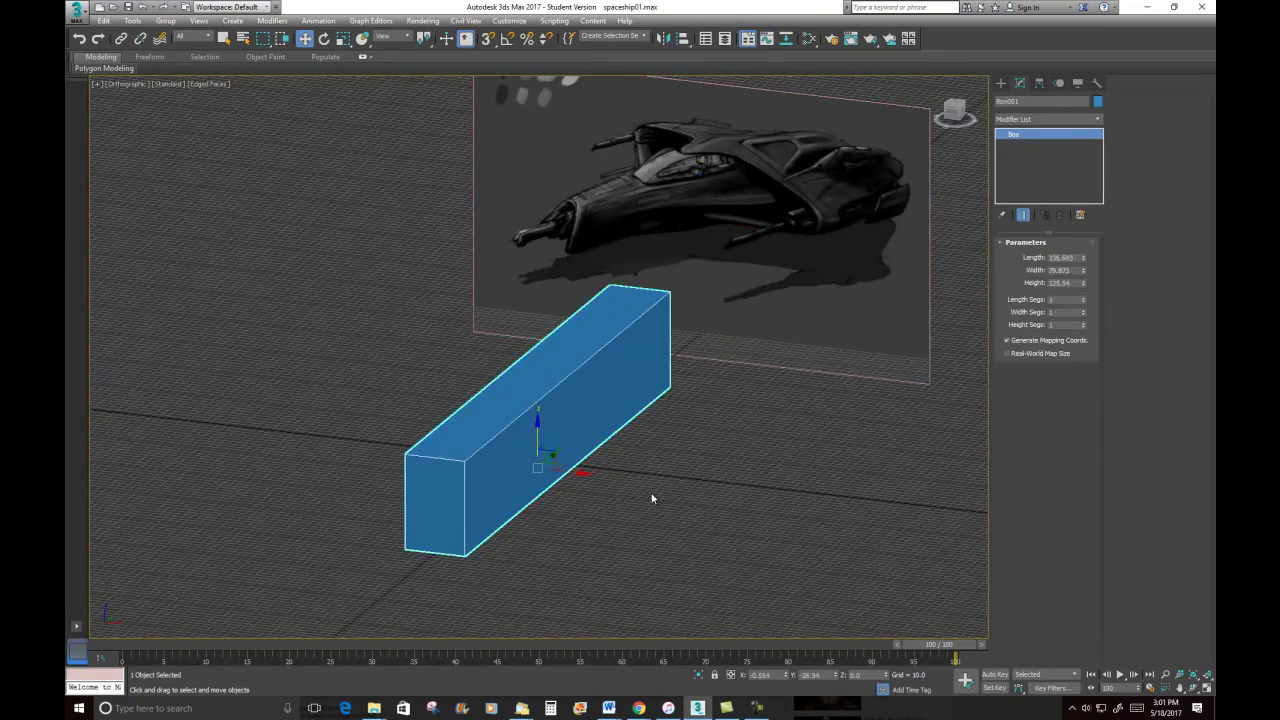
{"action": "mouse_move", "coordinate": [646, 491]}
{"action": "middle_mouse_down", "text": "alt"}
{"action": "mouse_move", "coordinate": [623, 474]}
{"action": "mouse_move", "coordinate": [634, 480]}
{"action": "middle_mouse_up", "text": "alt"}
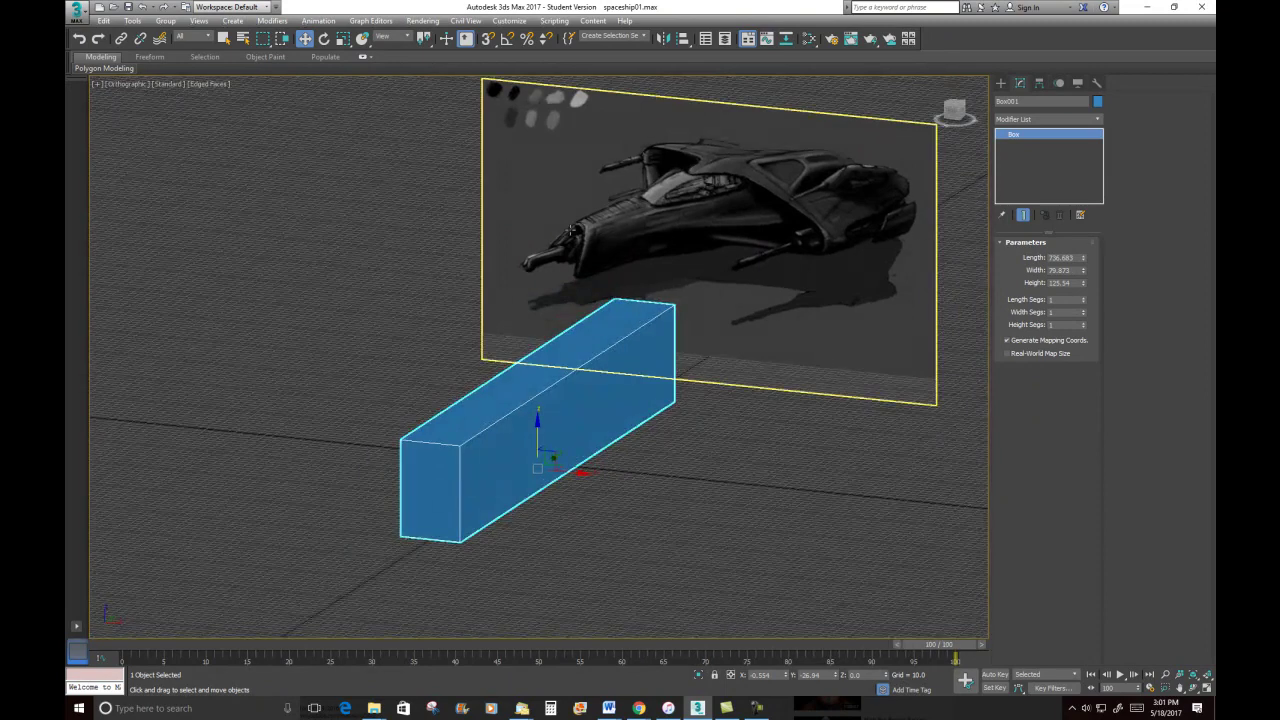
{"action": "middle_click_drag", "start_coordinate": [613, 360], "coordinate": [680, 374], "text": "alt"}
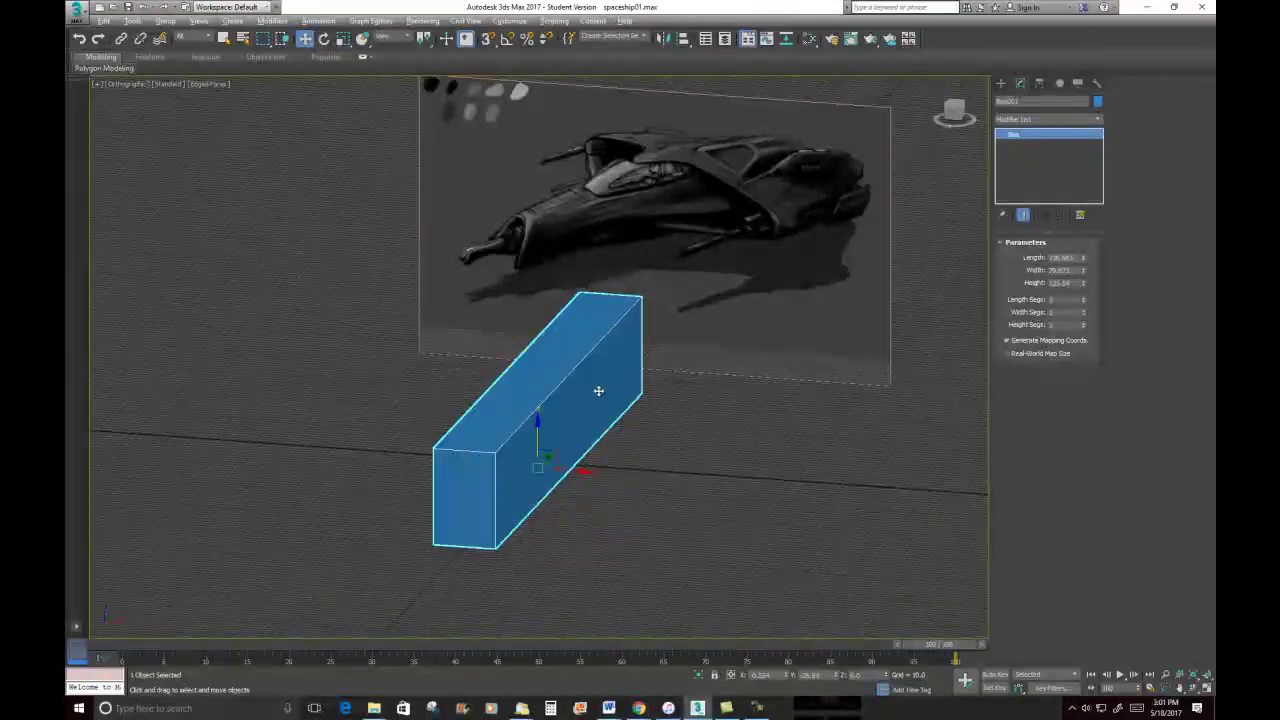
{"action": "middle_click_drag", "start_coordinate": [634, 366], "coordinate": [556, 359], "text": "alt"}
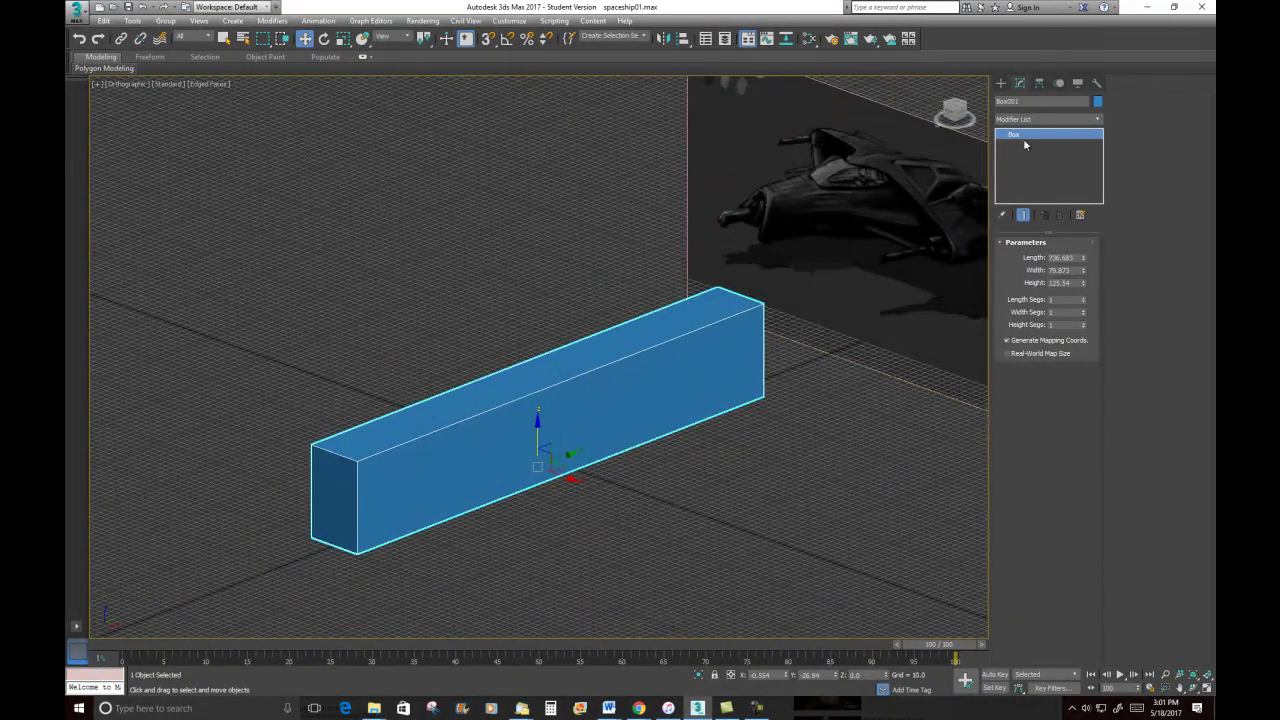
{"action": "left_click", "coordinate": [1002, 85]}
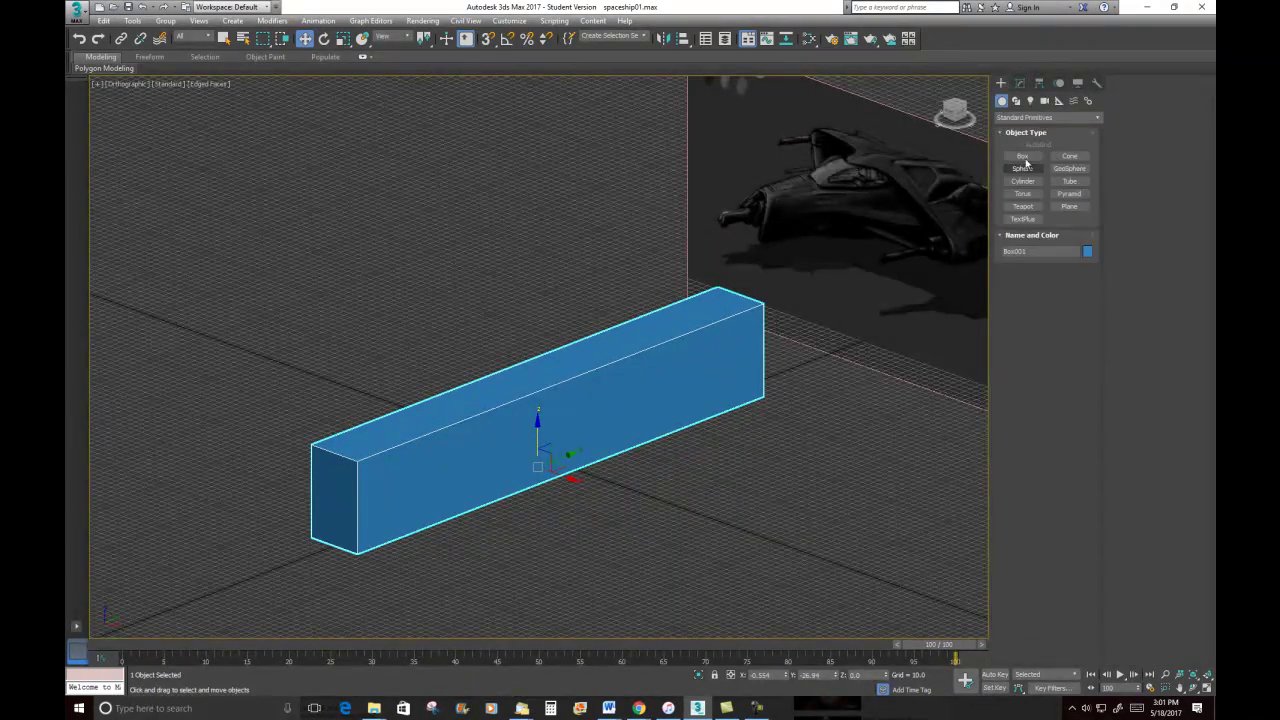
{"action": "left_click", "coordinate": [1020, 83]}
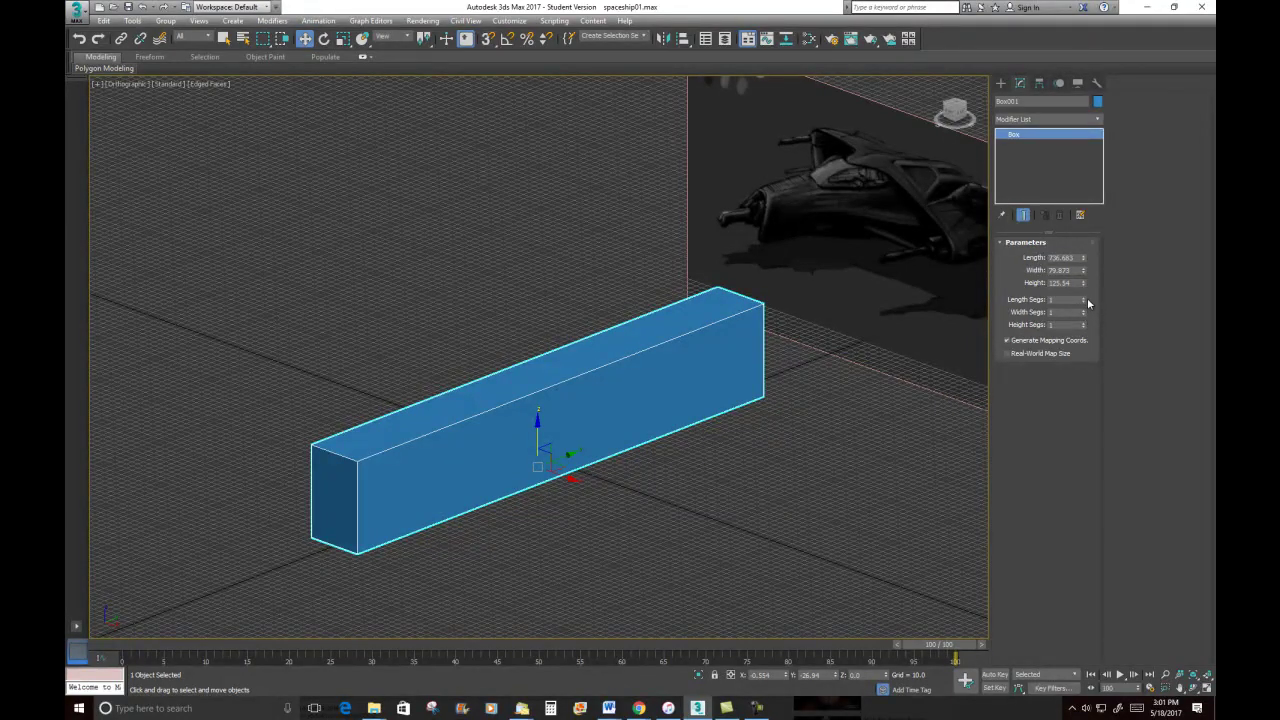
{"action": "left_click_drag", "start_coordinate": [1082, 299], "coordinate": [975, 307]}
{"action": "type", "text": "4"}
{"action": "key", "text": "Return"}
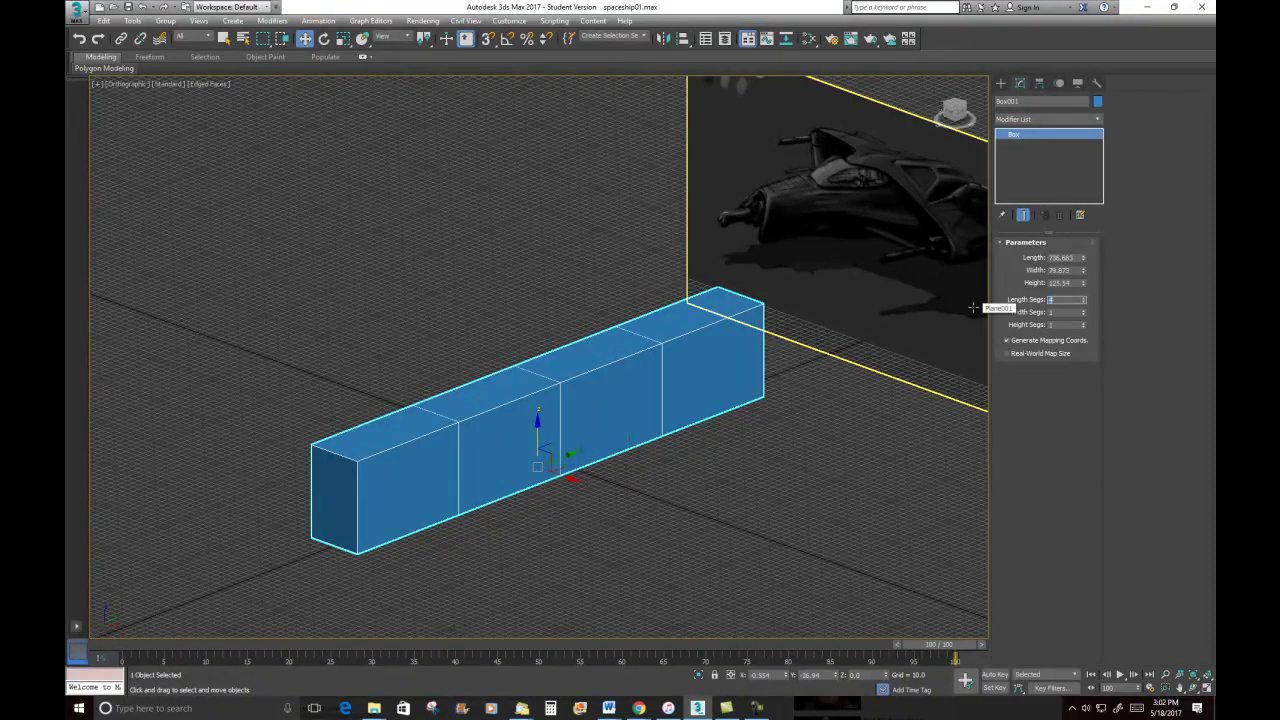
{"action": "left_click", "coordinate": [1082, 311]}
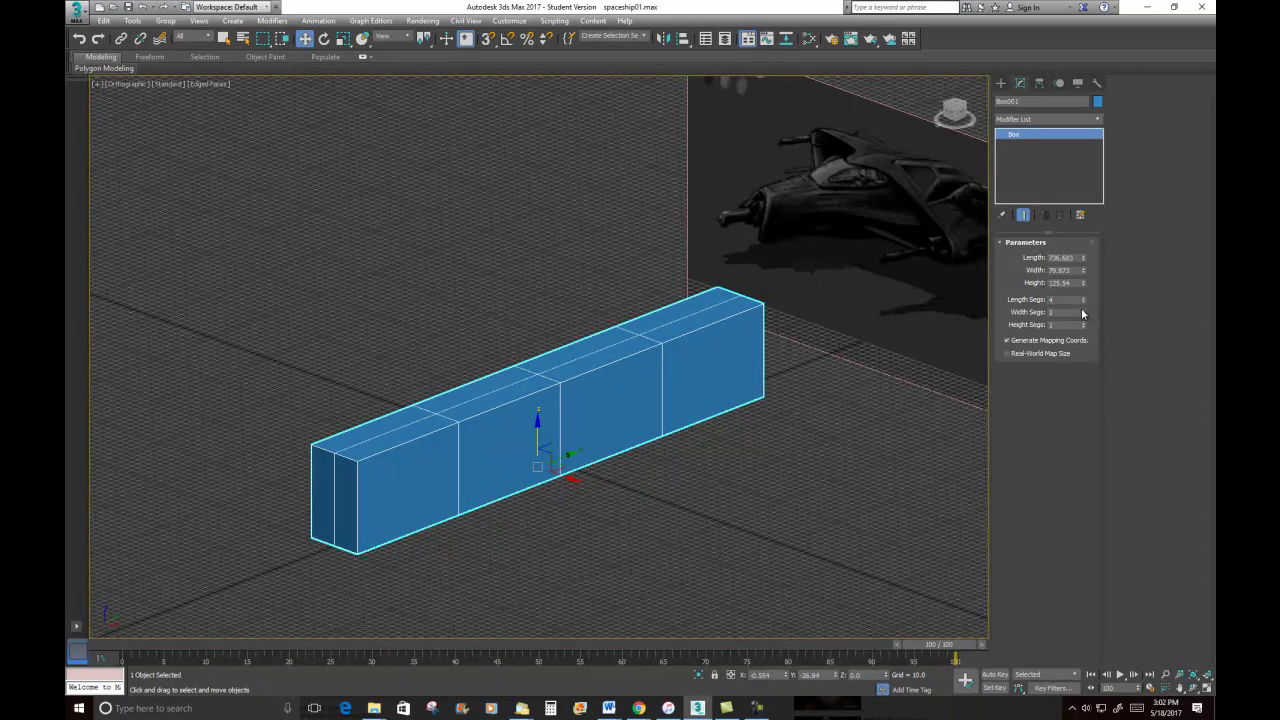
{"action": "left_click", "coordinate": [1083, 324]}
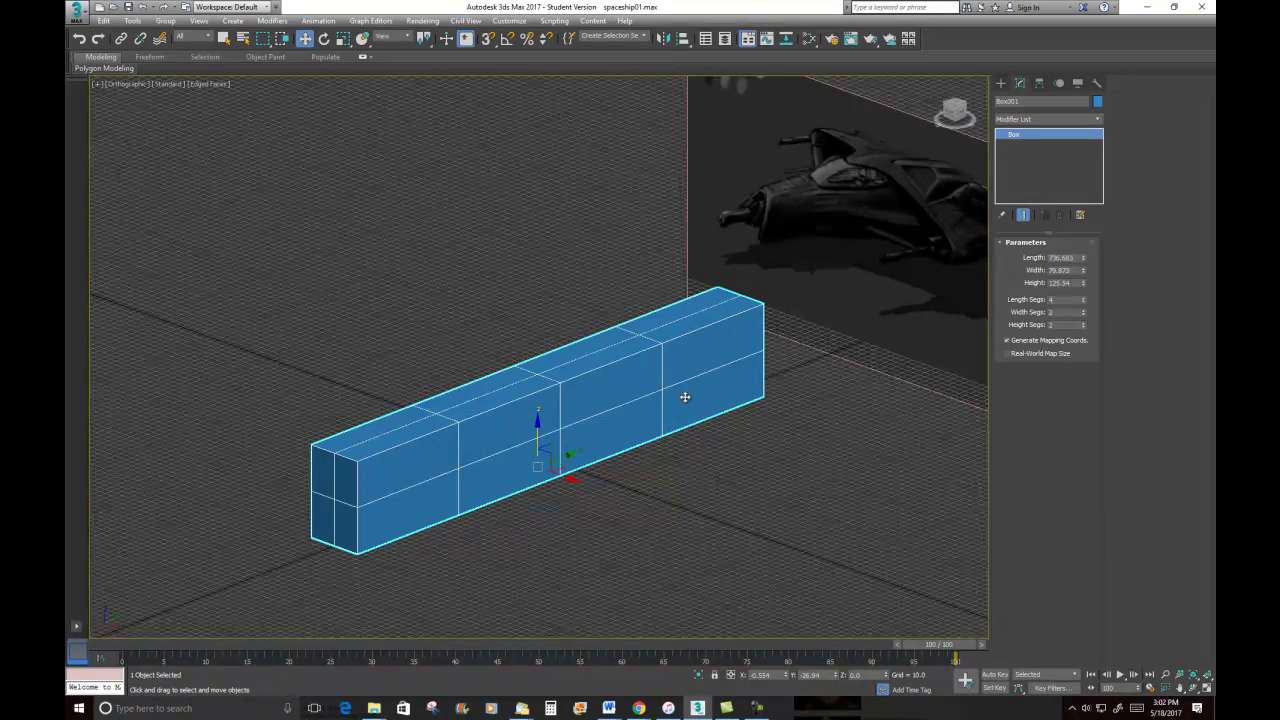
Convert the segmented box to an Editable Poly
{"action": "middle_click_drag", "start_coordinate": [714, 394], "coordinate": [736, 386], "text": "alt"}
{"action": "middle_click_drag", "start_coordinate": [657, 329], "coordinate": [626, 333], "text": "alt"}
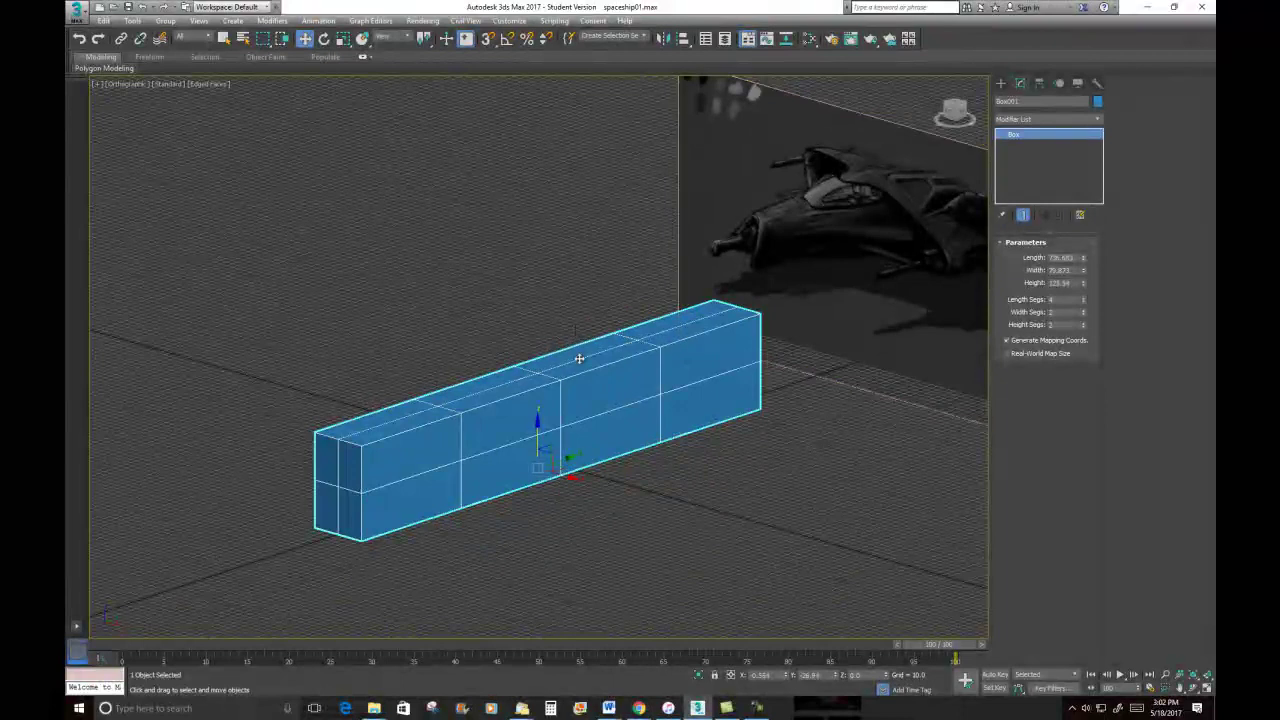
{"action": "right_click", "coordinate": [690, 328]}
{"action": "left_click", "coordinate": [547, 357]}
{"action": "right_click", "coordinate": [674, 338]}
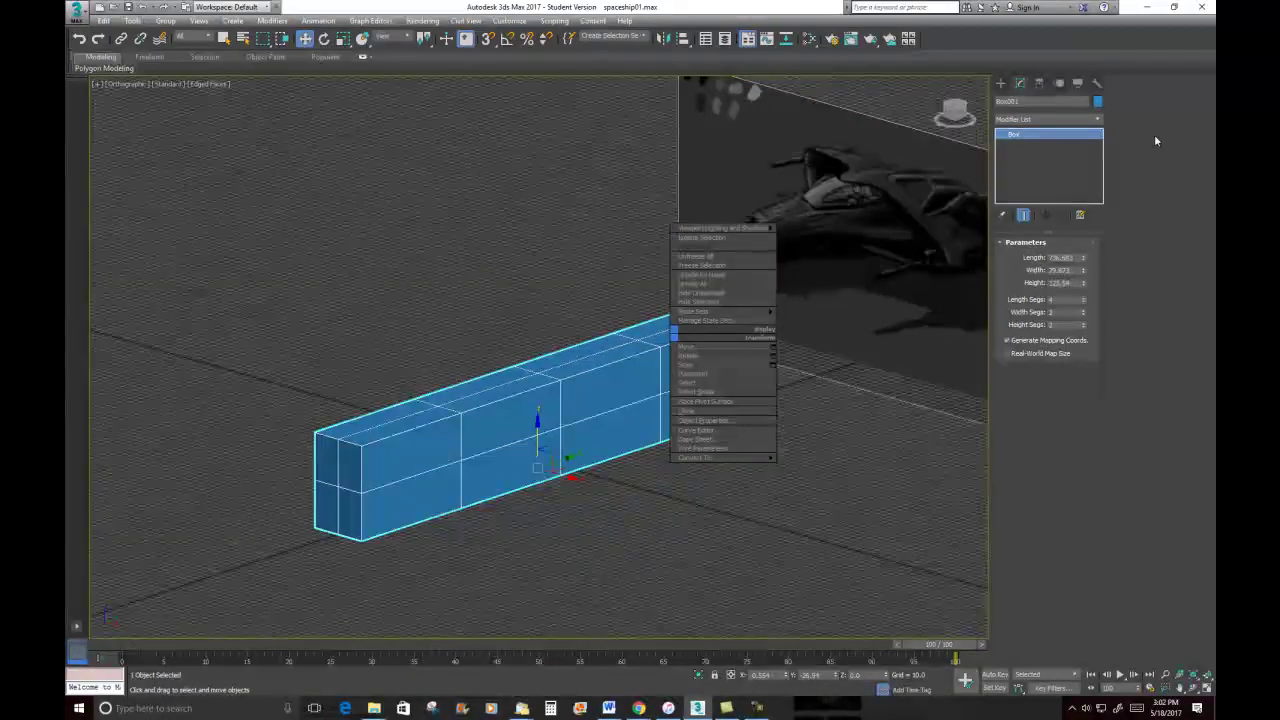
{"action": "left_click", "coordinate": [1020, 84]}
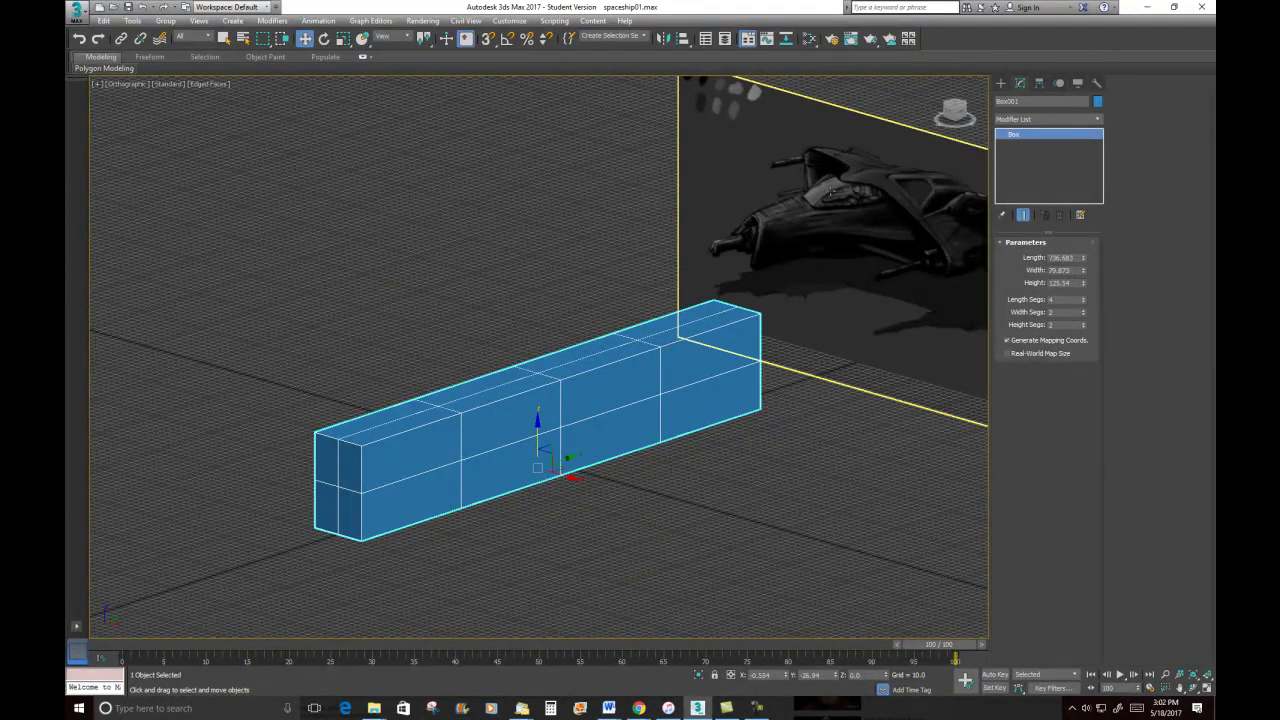
{"action": "right_click", "coordinate": [635, 346]}
{"action": "mouse_move", "coordinate": [676, 462]}
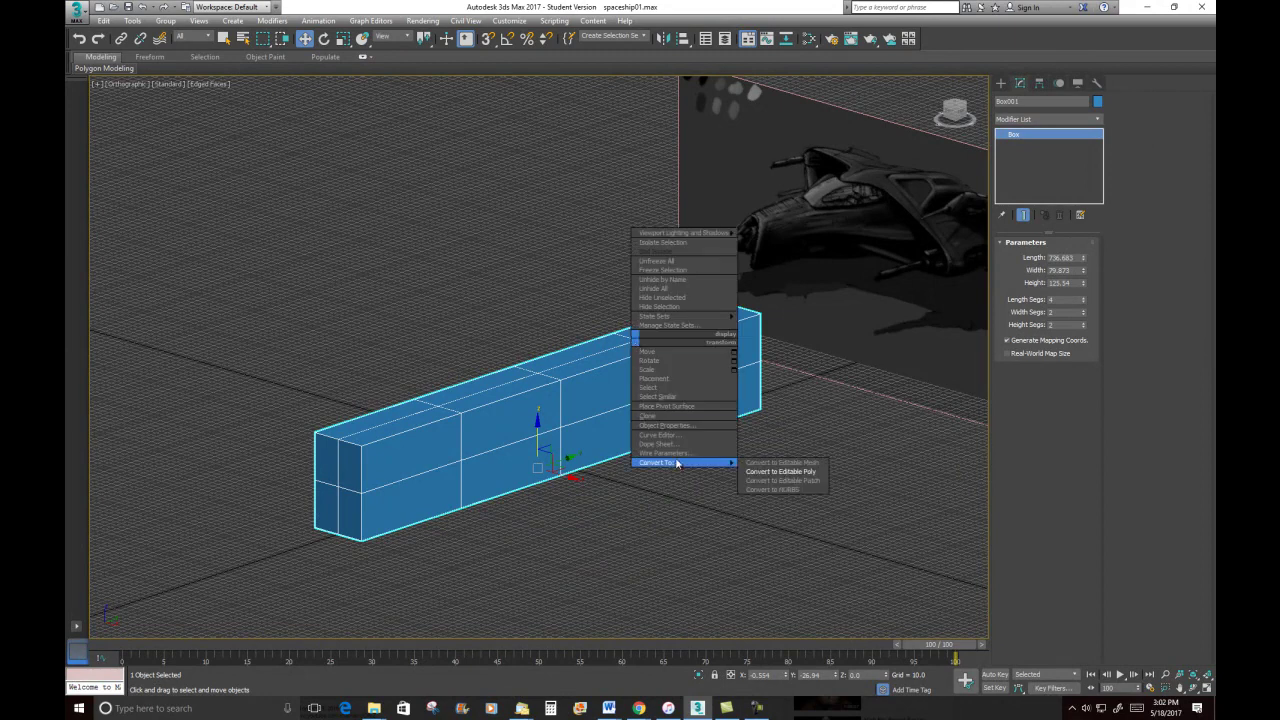
{"action": "left_click", "coordinate": [757, 468]}
Extrude the four top polygons on the box's rear half upward to a height of about 201
{"action": "key", "text": "5"}
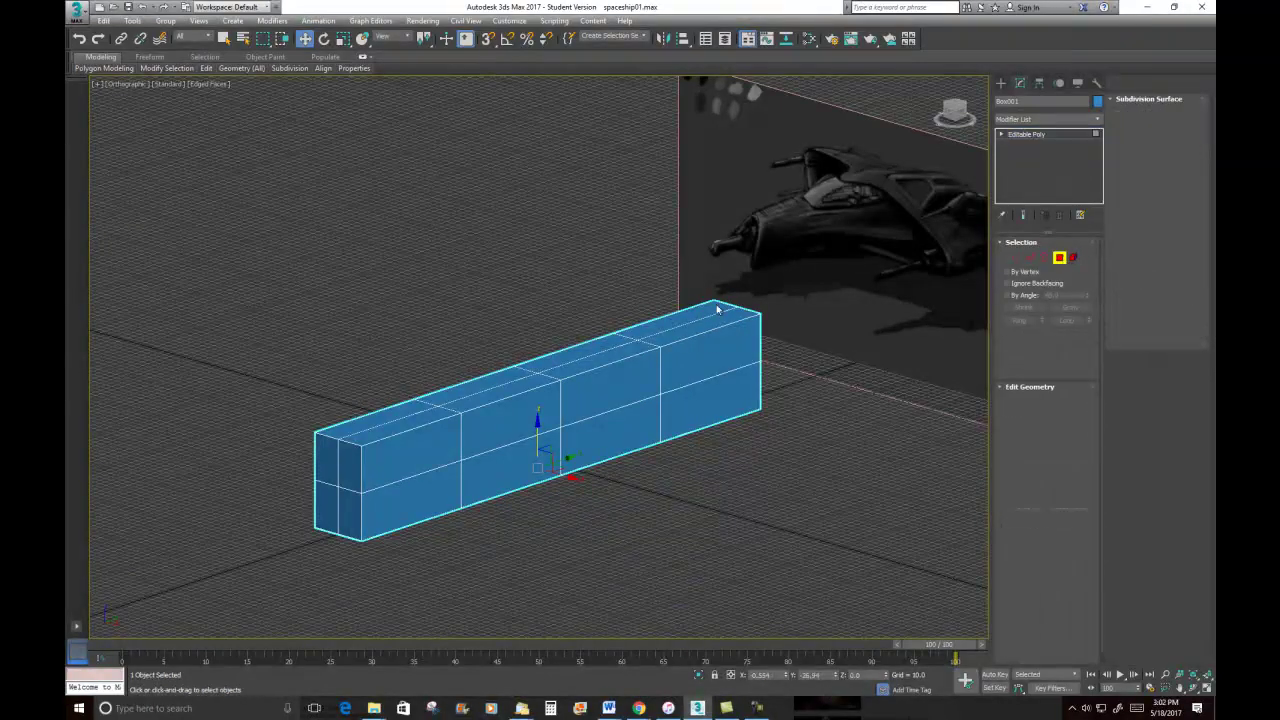
{"action": "left_click", "coordinate": [702, 323]}
{"action": "left_click", "coordinate": [637, 333], "text": "ctrl"}
{"action": "left_click", "coordinate": [609, 343], "text": "ctrl"}
{"action": "left_click", "coordinate": [621, 357], "text": "ctrl"}
{"action": "mouse_move", "coordinate": [551, 334]}
{"action": "middle_mouse_down", "text": "alt"}
{"action": "mouse_move", "coordinate": [620, 330]}
{"action": "mouse_move", "coordinate": [545, 337]}
{"action": "middle_mouse_up", "text": "alt"}
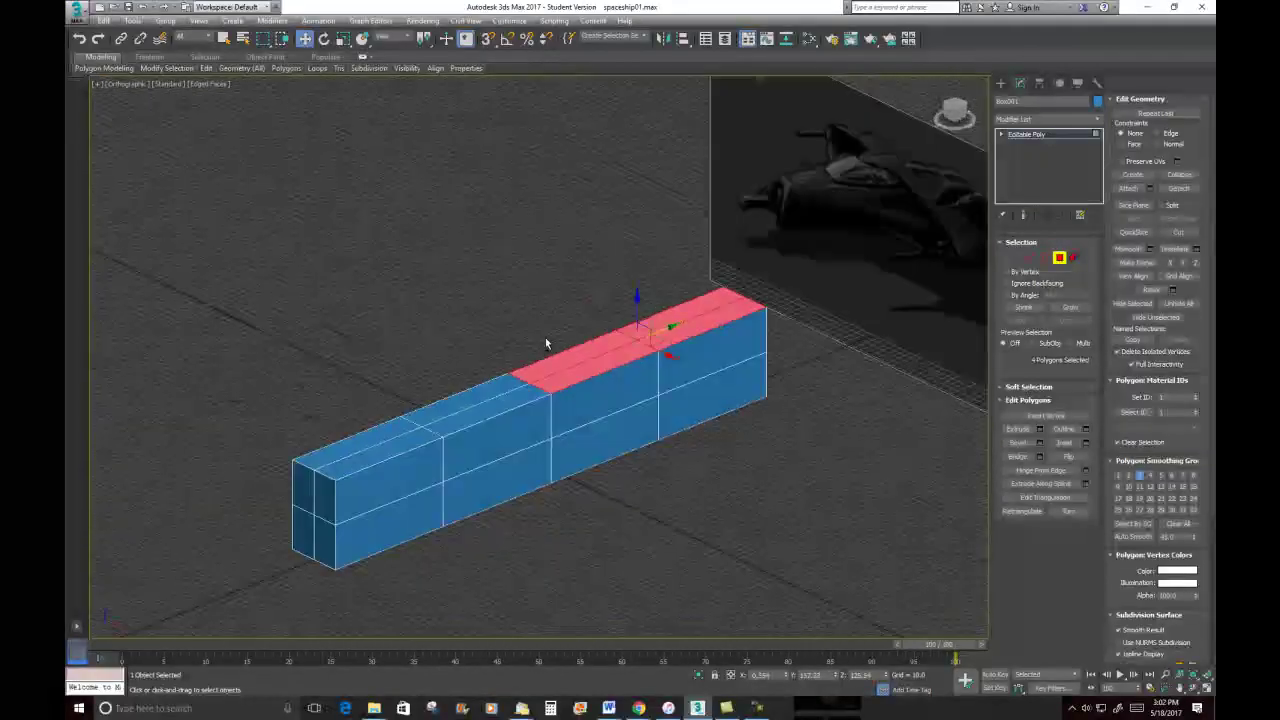
{"action": "right_click", "coordinate": [694, 306]}
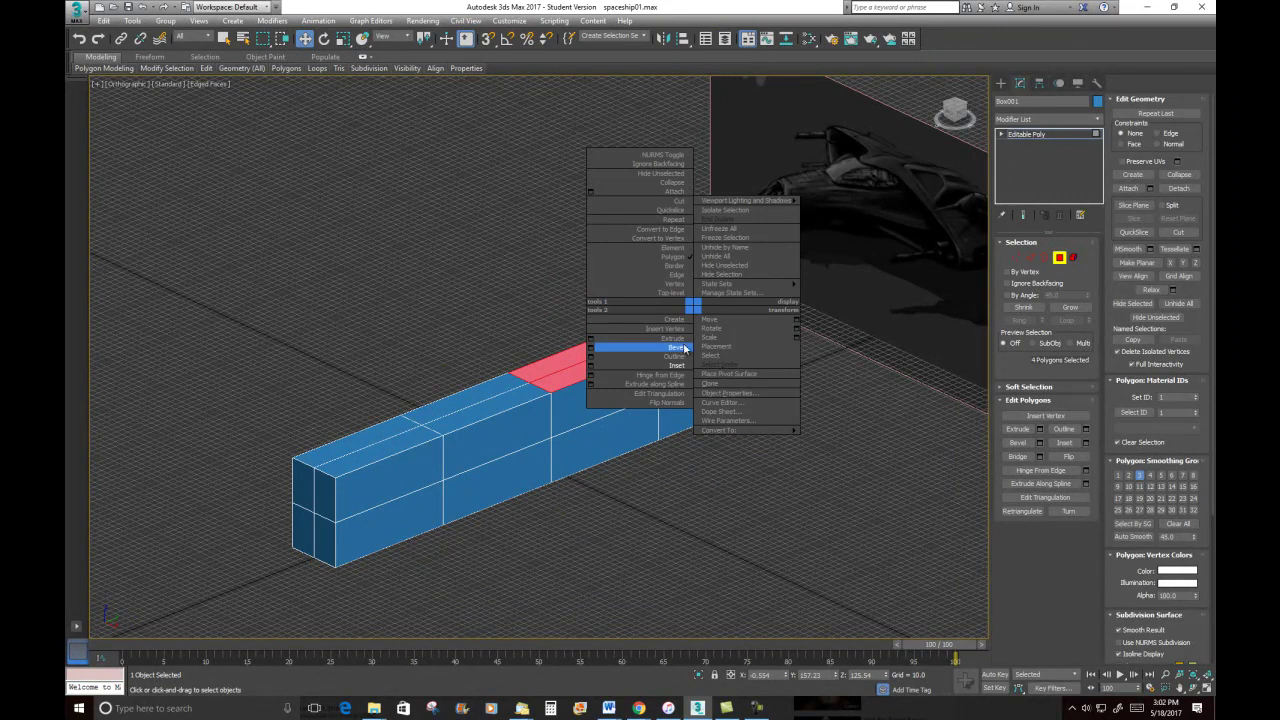
{"action": "left_click", "coordinate": [681, 338]}
{"action": "left_click_drag", "start_coordinate": [689, 311], "coordinate": [690, 265]}
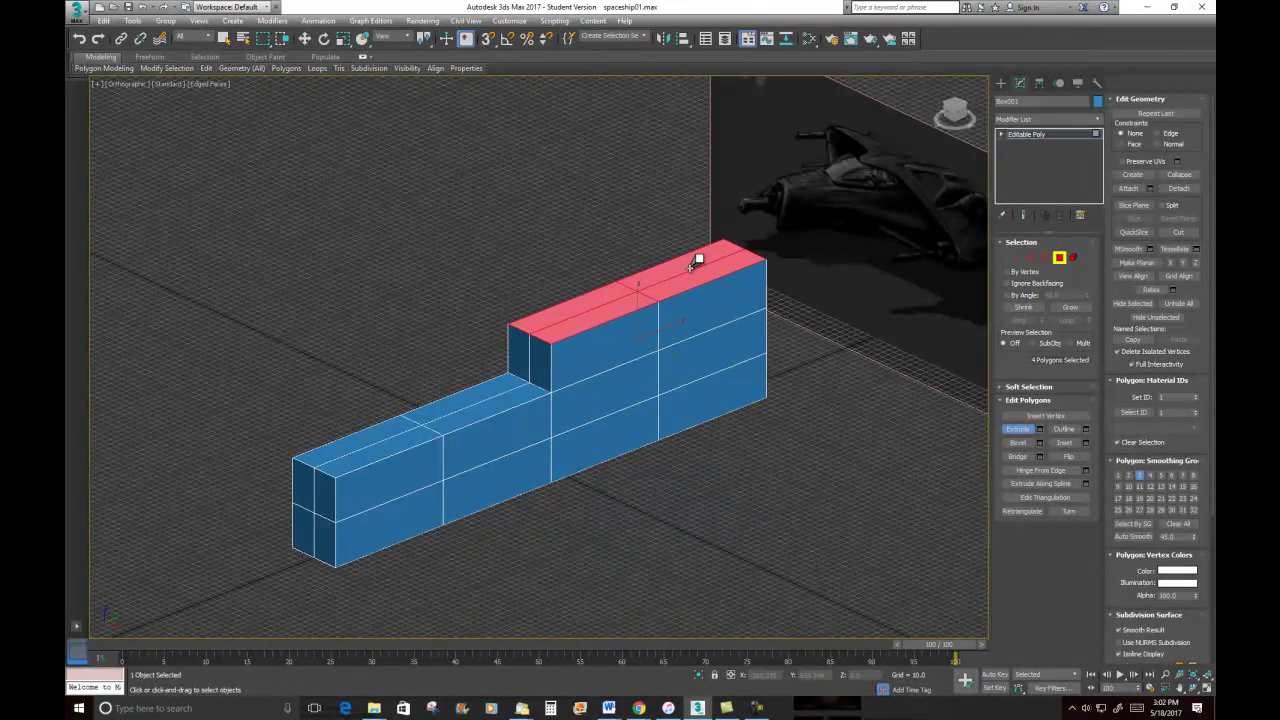
Scale the raised section's top polygons narrower so that its sides taper inward
{"action": "middle_click_drag", "start_coordinate": [689, 348], "coordinate": [723, 343], "text": "alt"}
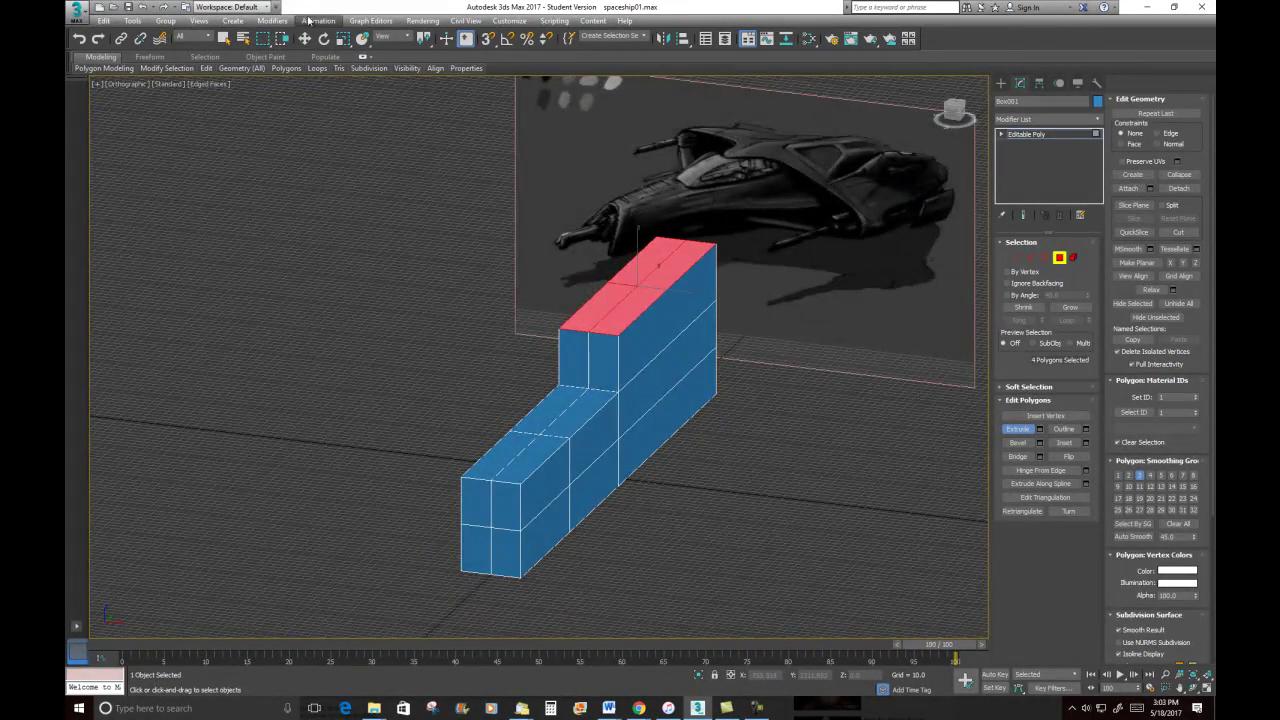
{"action": "left_click", "coordinate": [343, 38]}
{"action": "left_click_drag", "start_coordinate": [689, 292], "coordinate": [663, 285]}
{"action": "middle_click_drag", "start_coordinate": [690, 338], "coordinate": [616, 324], "text": "alt"}
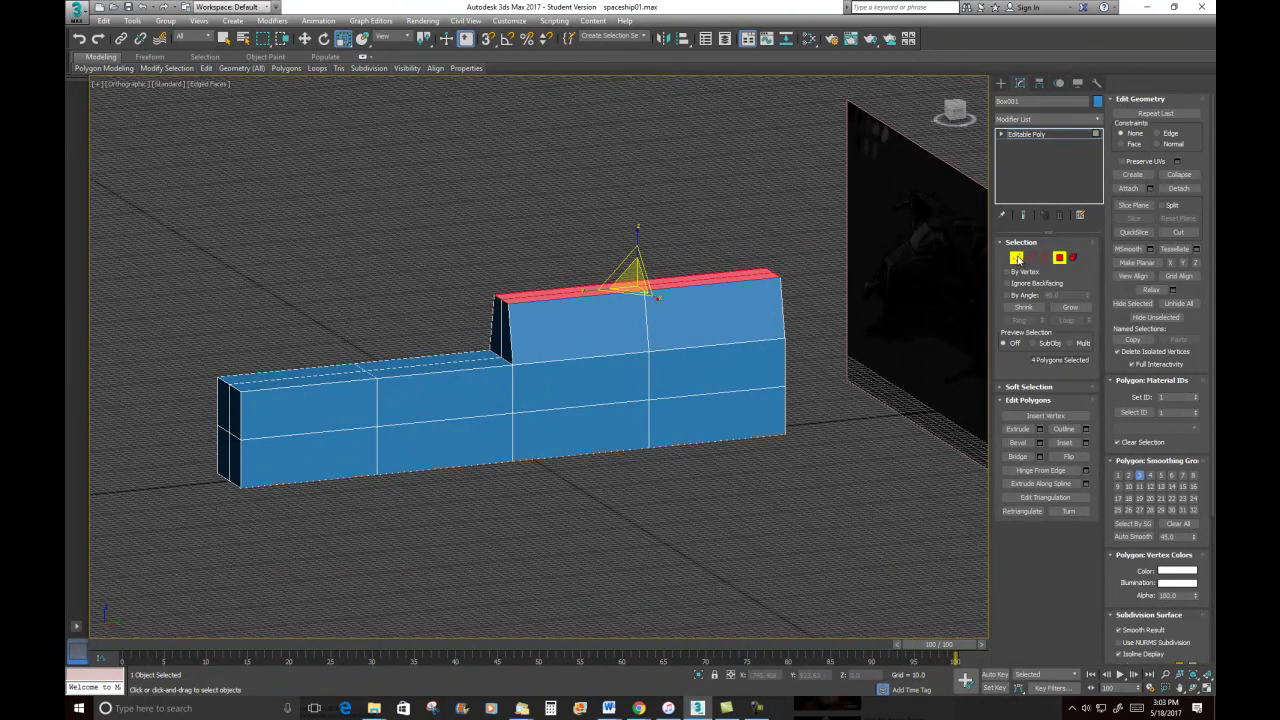
Move the raised section's three front top vertices toward the rear so that its front face slopes back
{"action": "left_click", "coordinate": [1016, 257]}
{"action": "left_click_drag", "start_coordinate": [449, 286], "coordinate": [526, 317]}
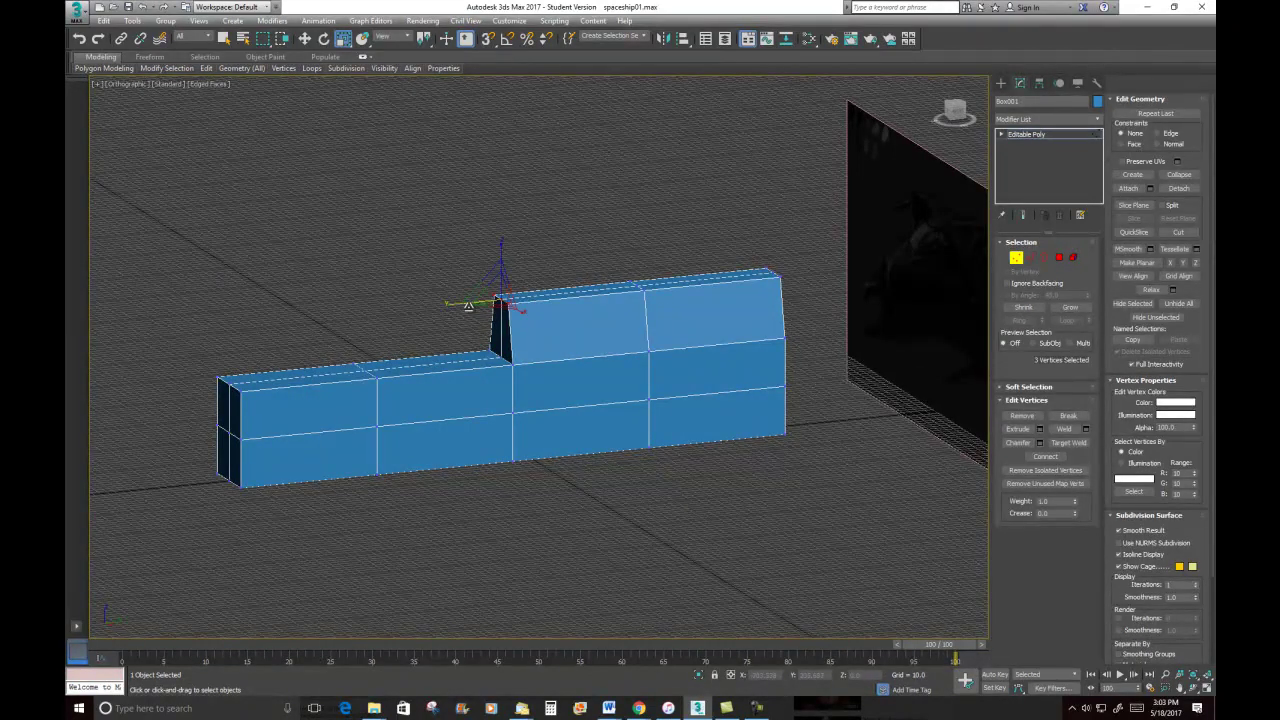
{"action": "key", "text": "w"}
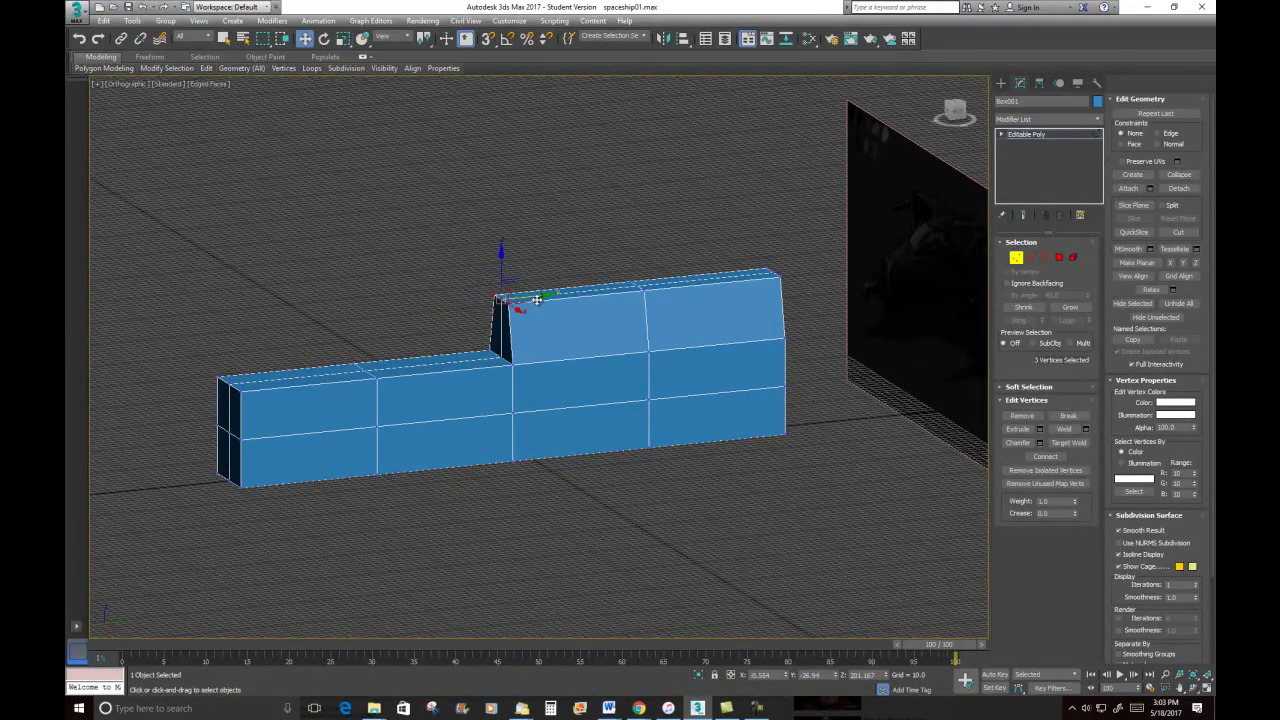
{"action": "left_click_drag", "start_coordinate": [535, 296], "coordinate": [590, 328]}
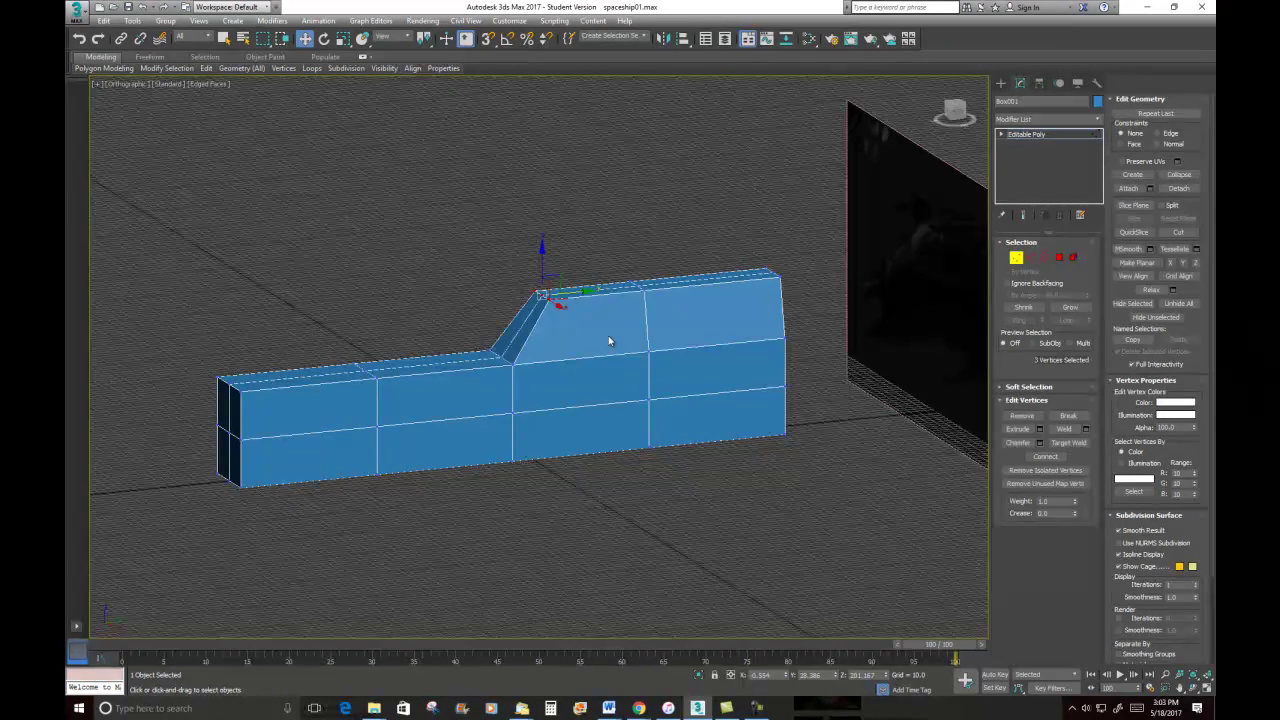
{"action": "middle_click_drag", "start_coordinate": [597, 333], "coordinate": [643, 323], "text": "alt"}
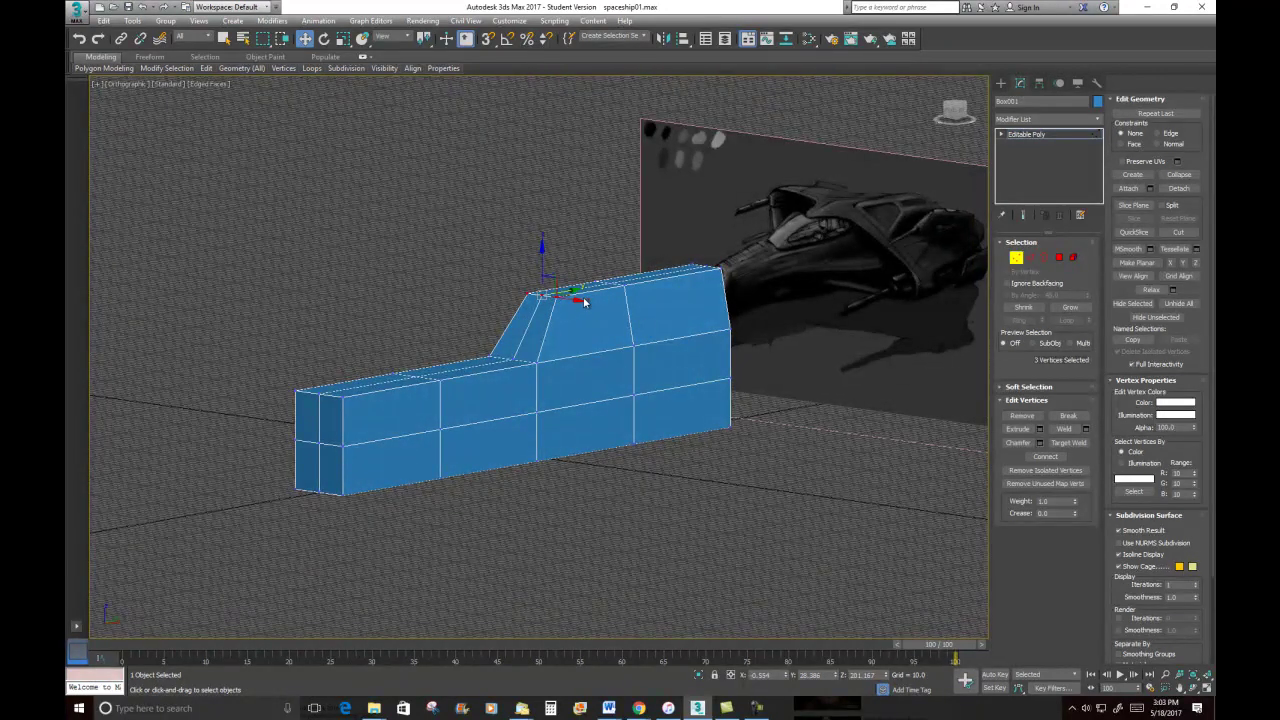
{"action": "mouse_move", "coordinate": [576, 299]}
{"action": "left_mouse_down"}
{"action": "mouse_move", "coordinate": [608, 295]}
{"action": "mouse_move", "coordinate": [591, 288]}
{"action": "left_mouse_up"}
{"action": "key", "text": "ctrl+z"}
Scale the hull's bottom row of vertices wider across its width so that the base flares outward
{"action": "middle_click_drag", "start_coordinate": [639, 339], "coordinate": [669, 342], "text": "alt"}
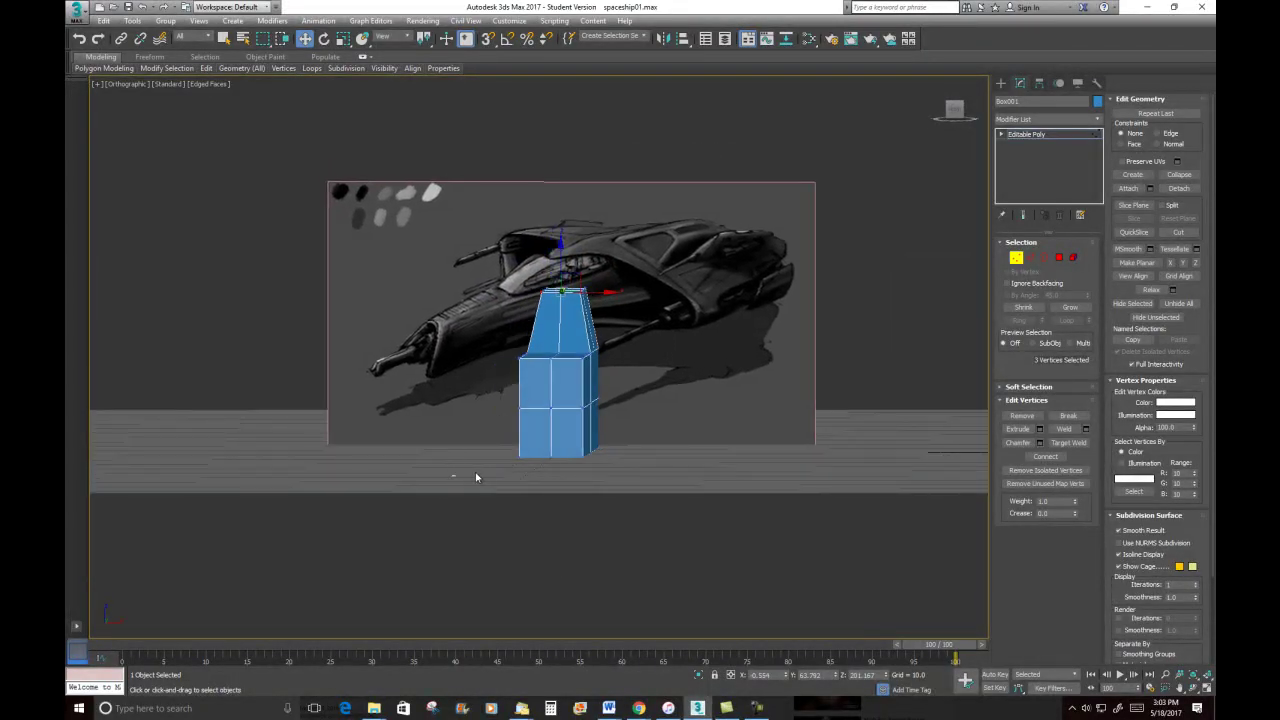
{"action": "left_click_drag", "start_coordinate": [670, 419], "coordinate": [669, 423]}
{"action": "middle_click_drag", "start_coordinate": [669, 423], "coordinate": [627, 410], "text": "alt"}
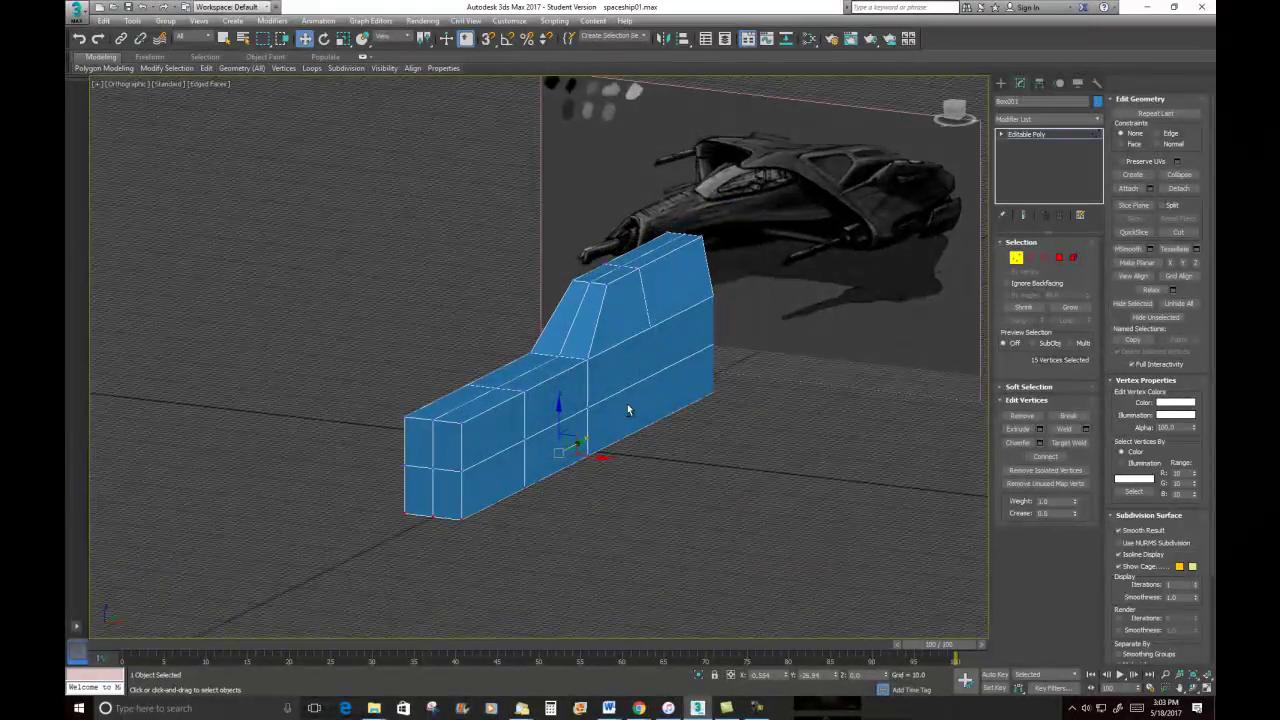
{"action": "key", "text": "e"}
{"action": "key", "text": "r"}
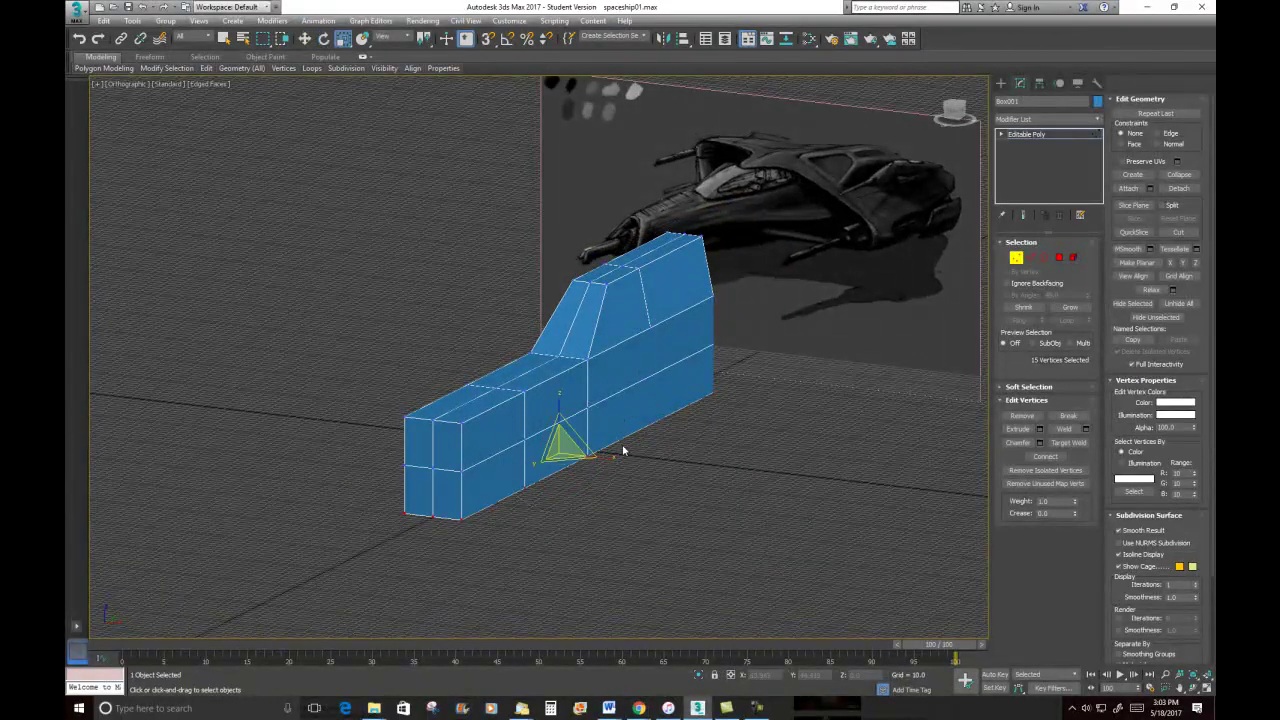
{"action": "left_click_drag", "start_coordinate": [609, 451], "coordinate": [630, 462]}
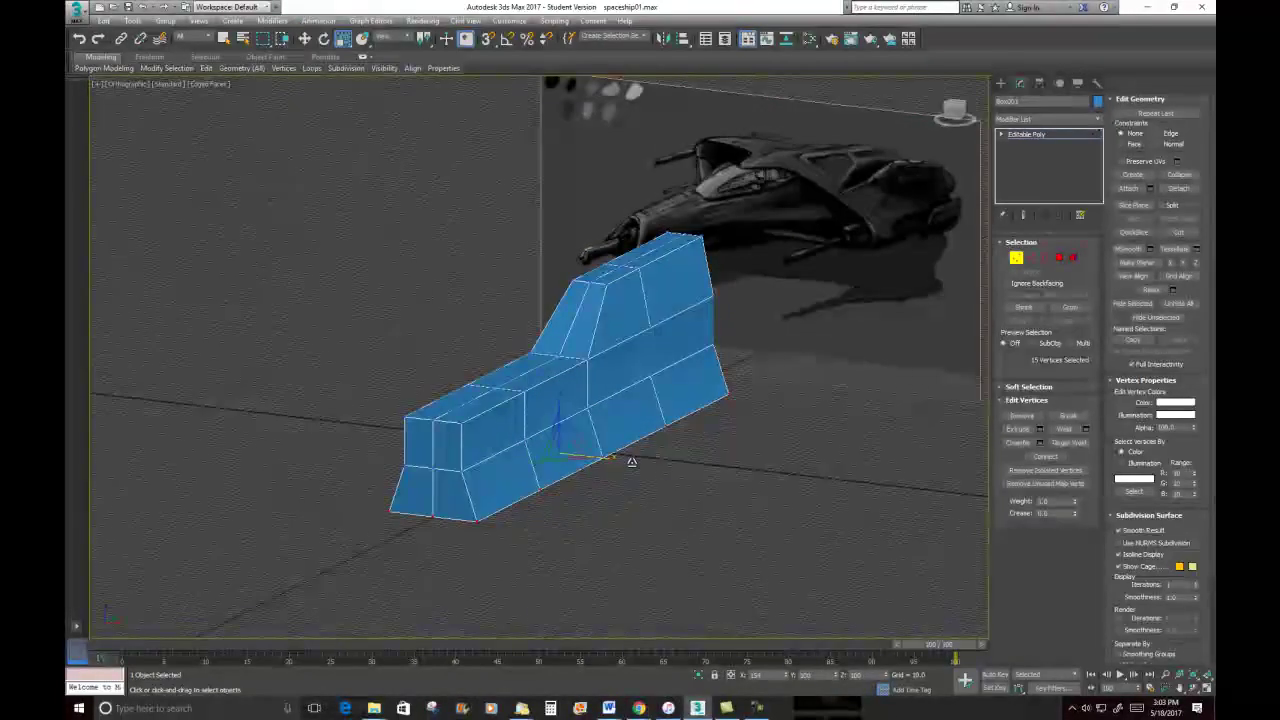
Scale the hull's mid-height edge loop wider across its width so that the sides taper evenly from base to top
{"action": "right_click", "coordinate": [489, 450]}
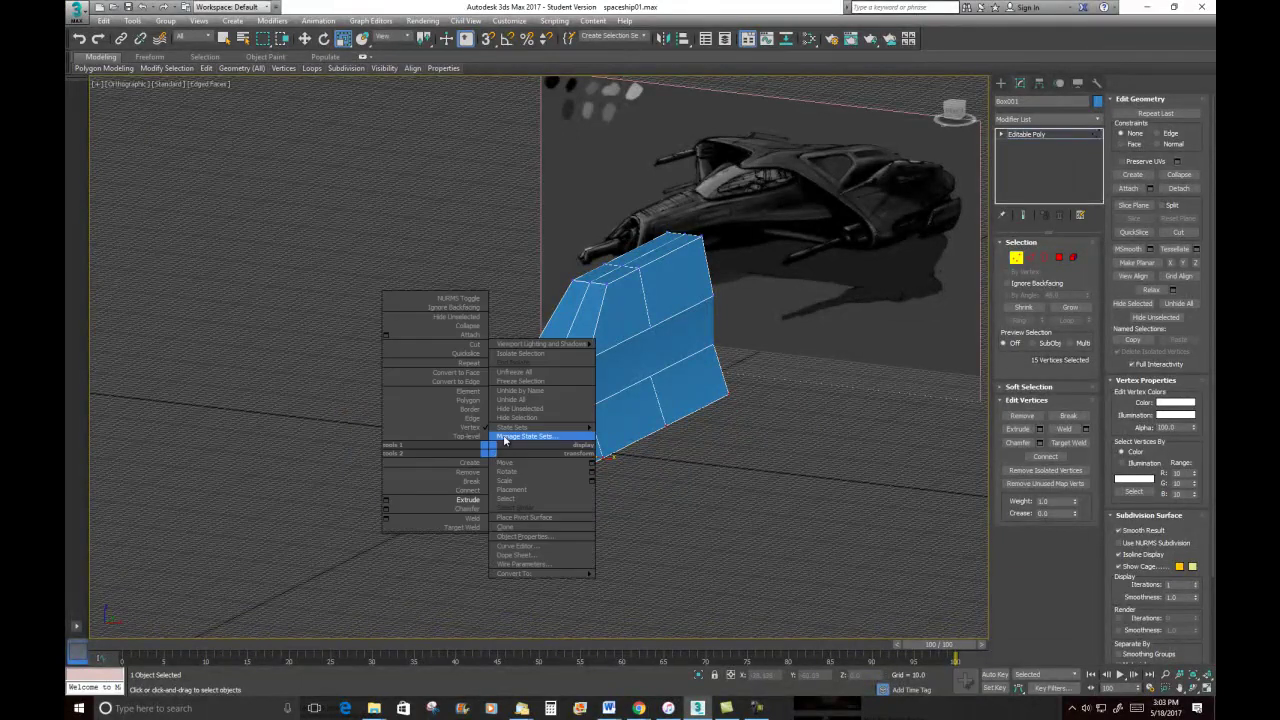
{"action": "right_click", "coordinate": [479, 441]}
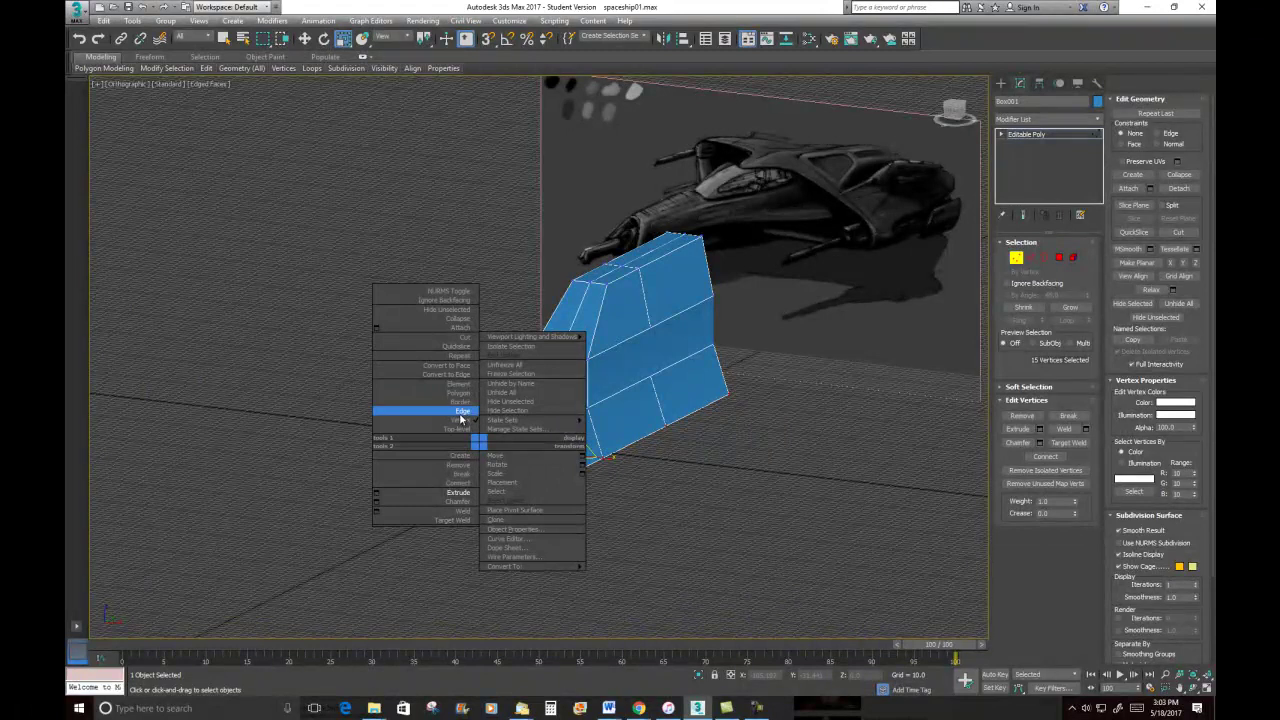
{"action": "left_click", "coordinate": [461, 413]}
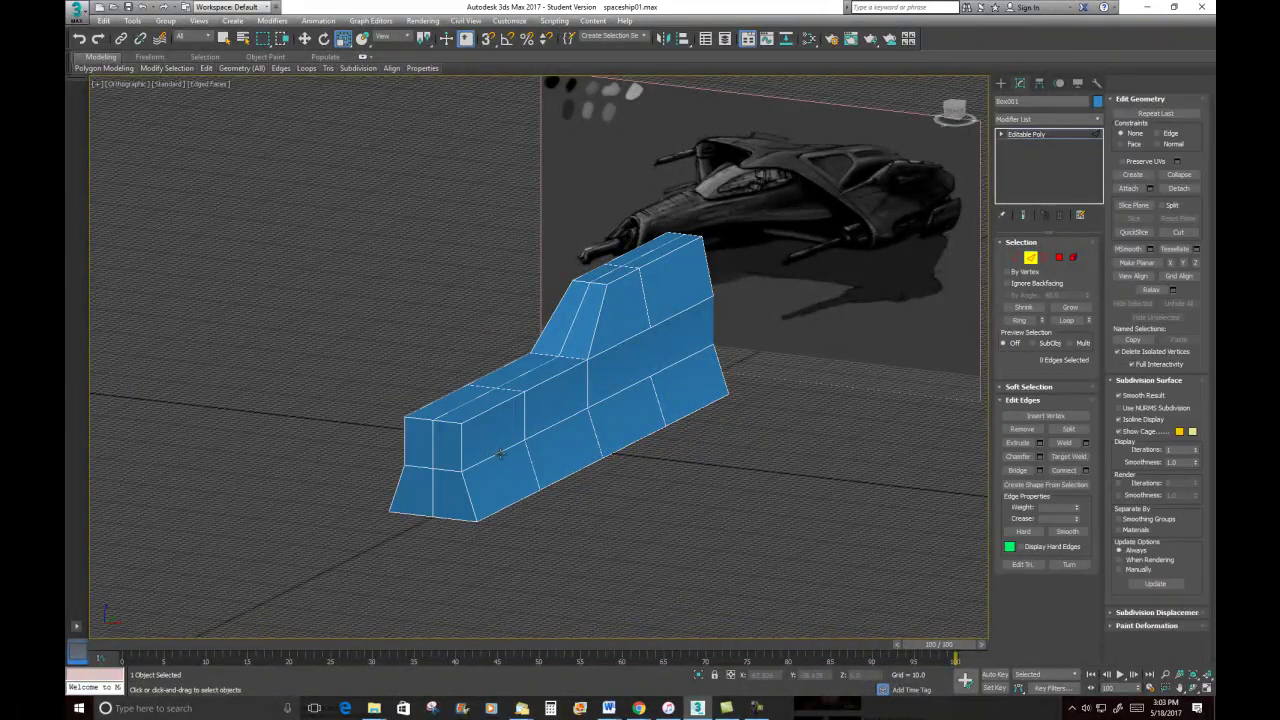
{"action": "double_click", "coordinate": [500, 449]}
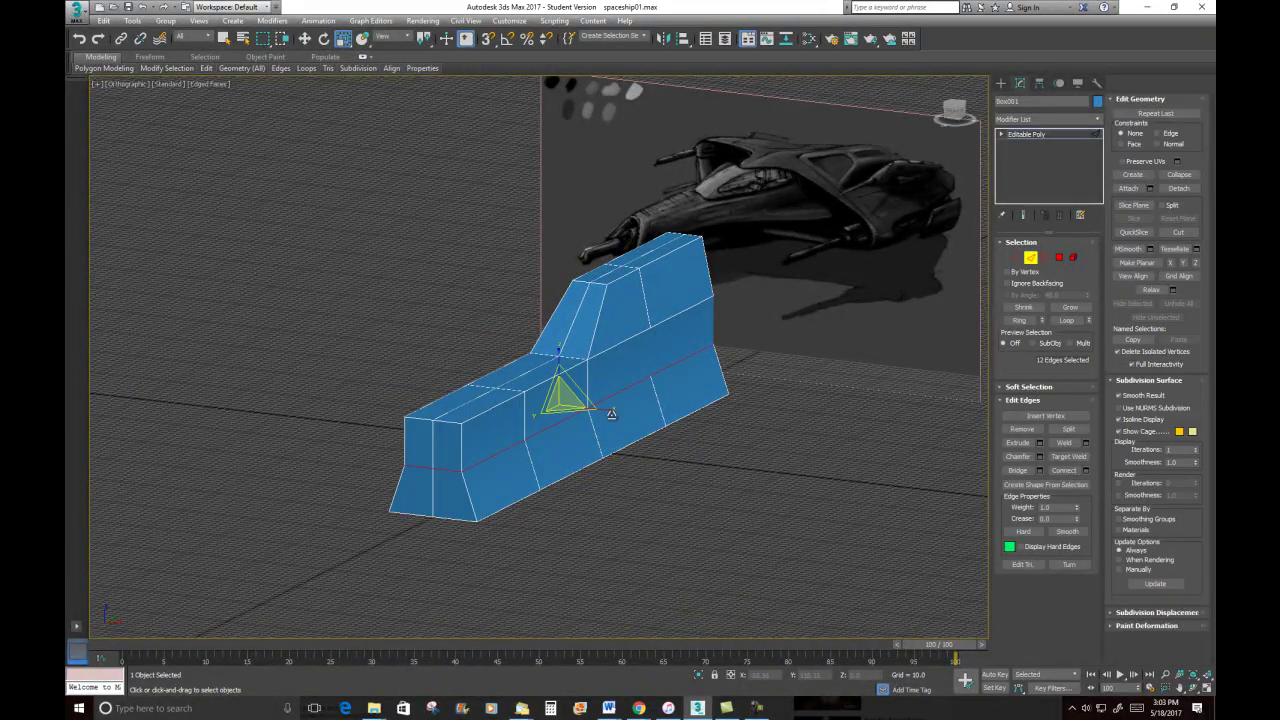
{"action": "left_click_drag", "start_coordinate": [609, 410], "coordinate": [620, 415]}
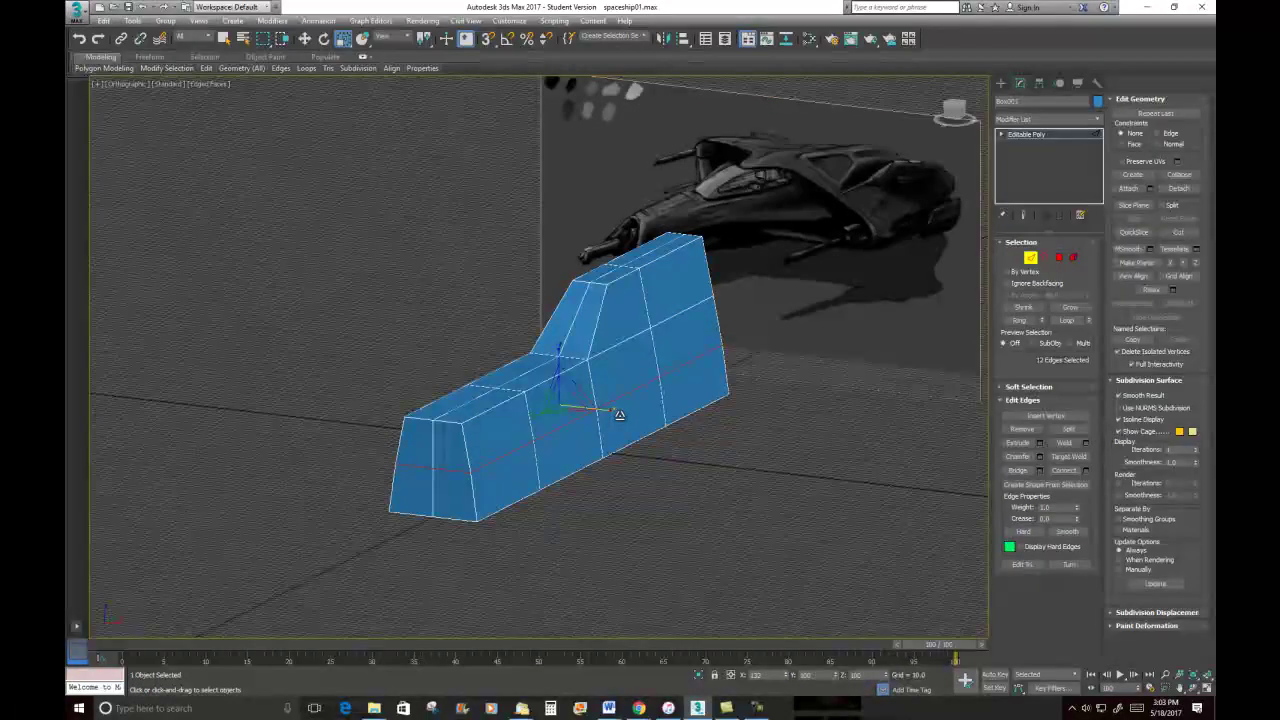
{"action": "mouse_move", "coordinate": [735, 360]}
{"action": "middle_mouse_down", "text": "alt"}
{"action": "mouse_move", "coordinate": [717, 354]}
{"action": "mouse_move", "coordinate": [734, 357]}
{"action": "middle_mouse_up", "text": "alt"}
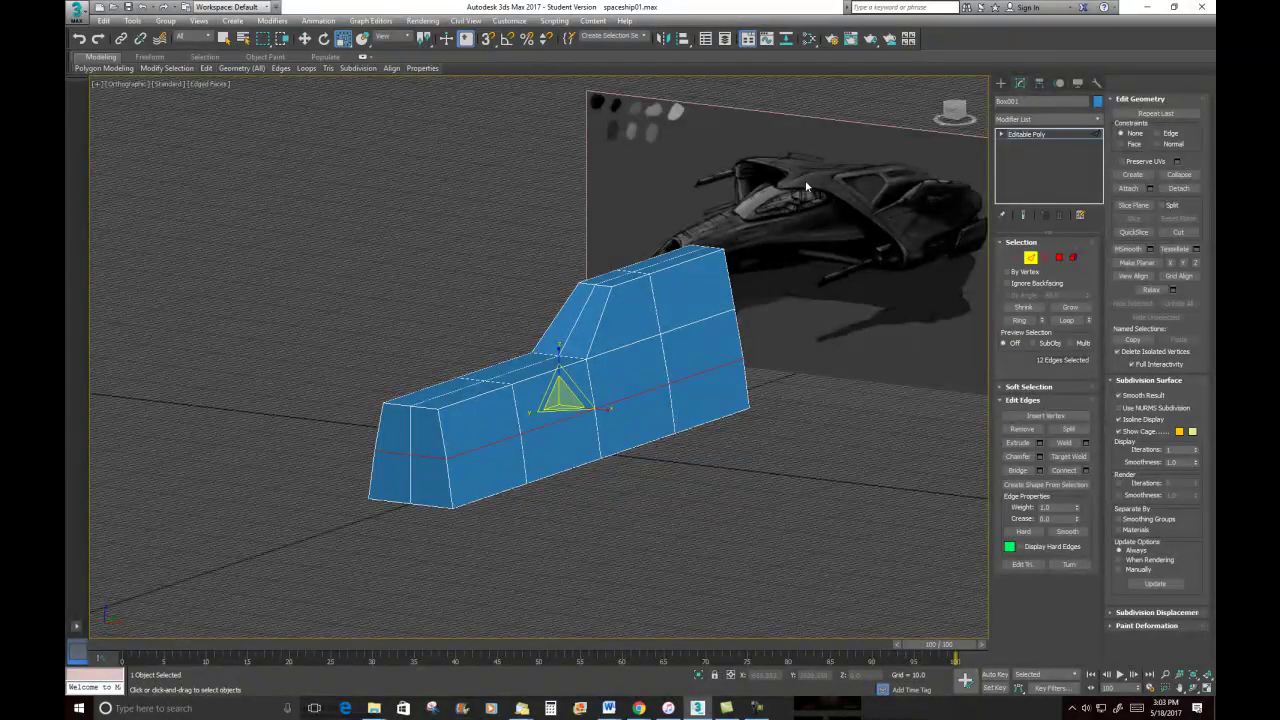
Move the vertical edge loop through the raised section toward the hull's rear end
{"action": "left_click", "coordinate": [657, 313]}
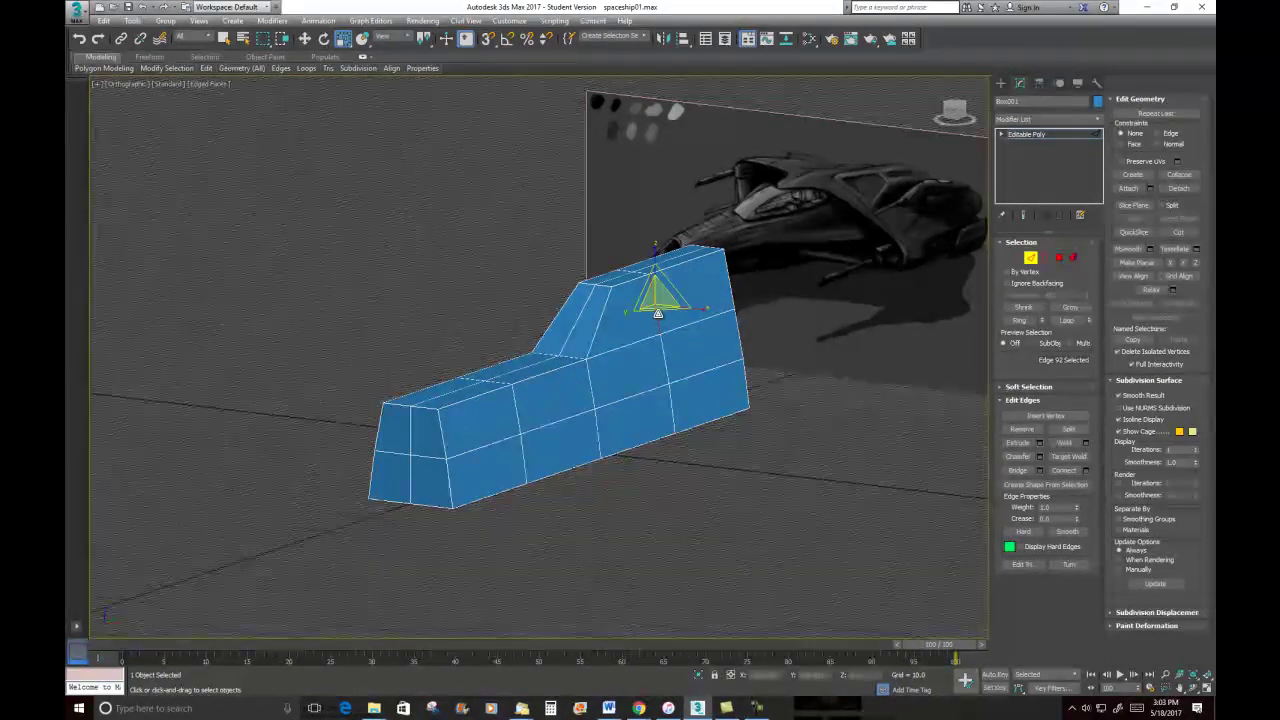
{"action": "double_click", "coordinate": [657, 313]}
{"action": "key", "text": "w"}
{"action": "left_click_drag", "start_coordinate": [658, 344], "coordinate": [689, 334]}
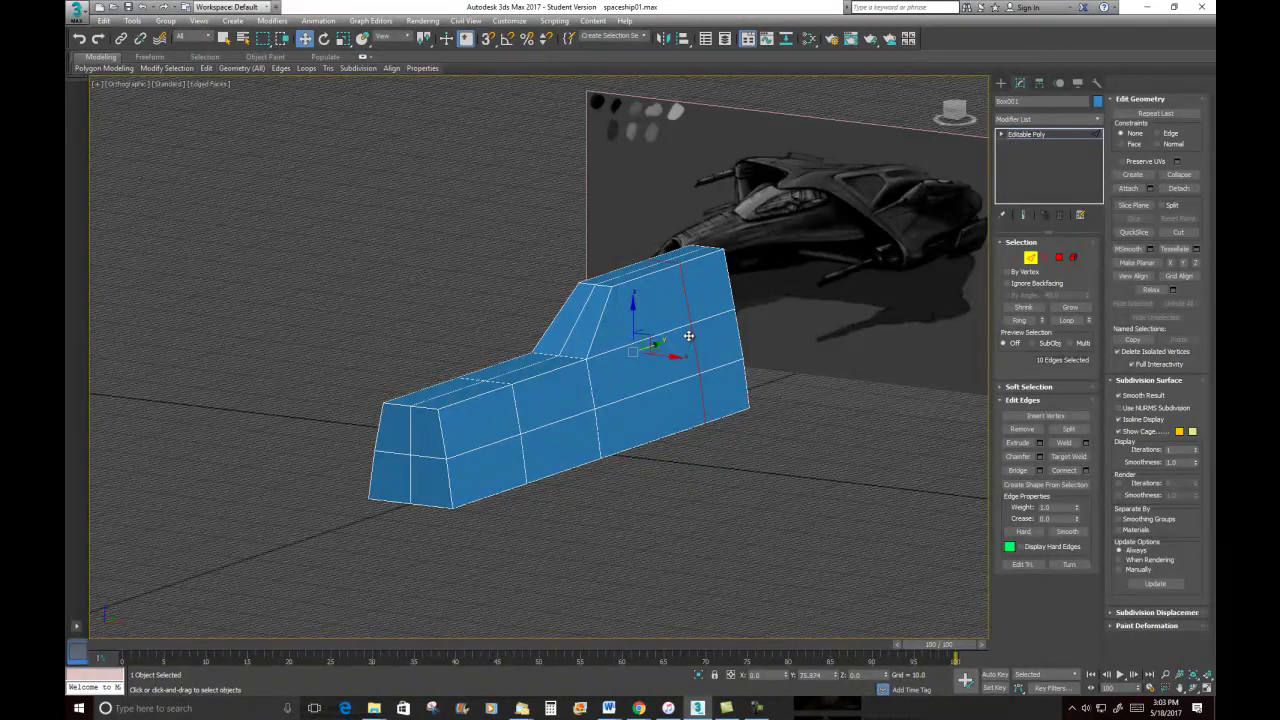
{"action": "mouse_move", "coordinate": [689, 337]}
{"action": "middle_mouse_down", "text": "alt"}
{"action": "mouse_move", "coordinate": [662, 343]}
{"action": "mouse_move", "coordinate": [724, 338]}
{"action": "mouse_move", "coordinate": [689, 350]}
{"action": "middle_mouse_up", "text": "alt"}
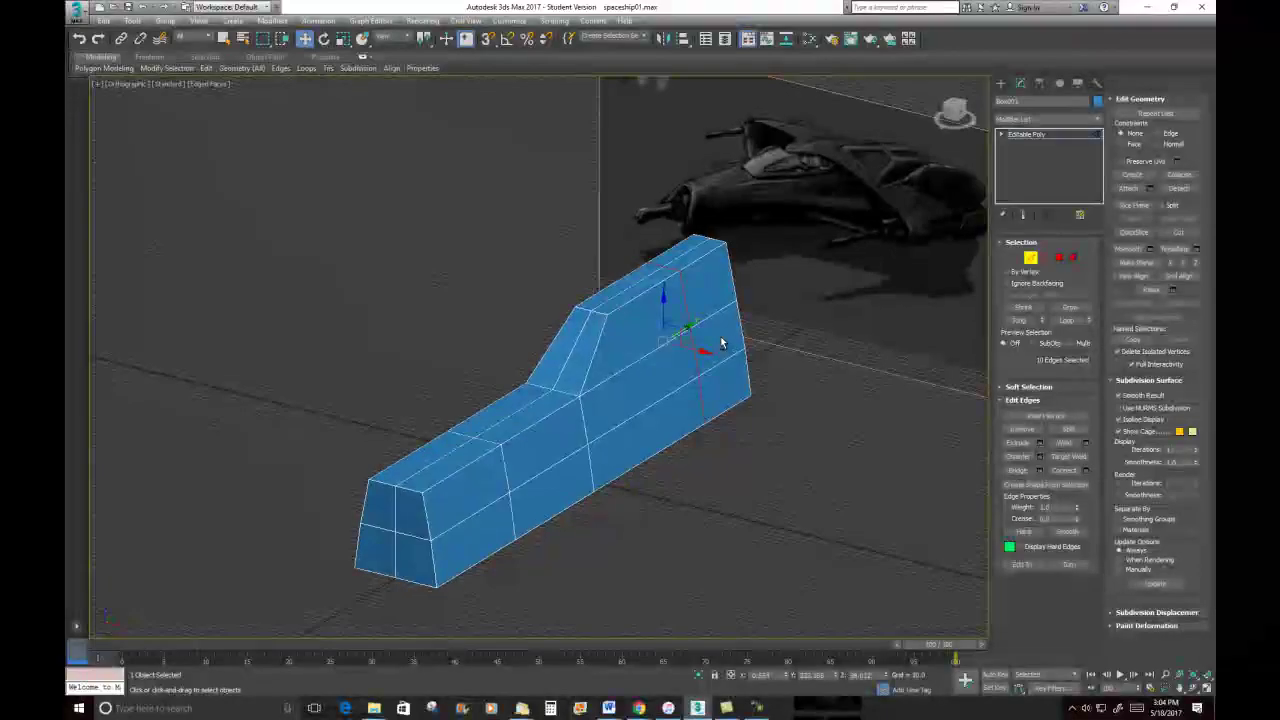
Move the vertices of the two foremost vertical loops toward the rear to shorten the nose
{"action": "scroll", "coordinate": [689, 350], "scroll_direction": "down", "scroll_amount": 2}
{"action": "middle_click_drag", "start_coordinate": [601, 349], "coordinate": [242, 307], "text": "alt"}
{"action": "left_click_drag", "start_coordinate": [498, 436], "coordinate": [488, 446]}
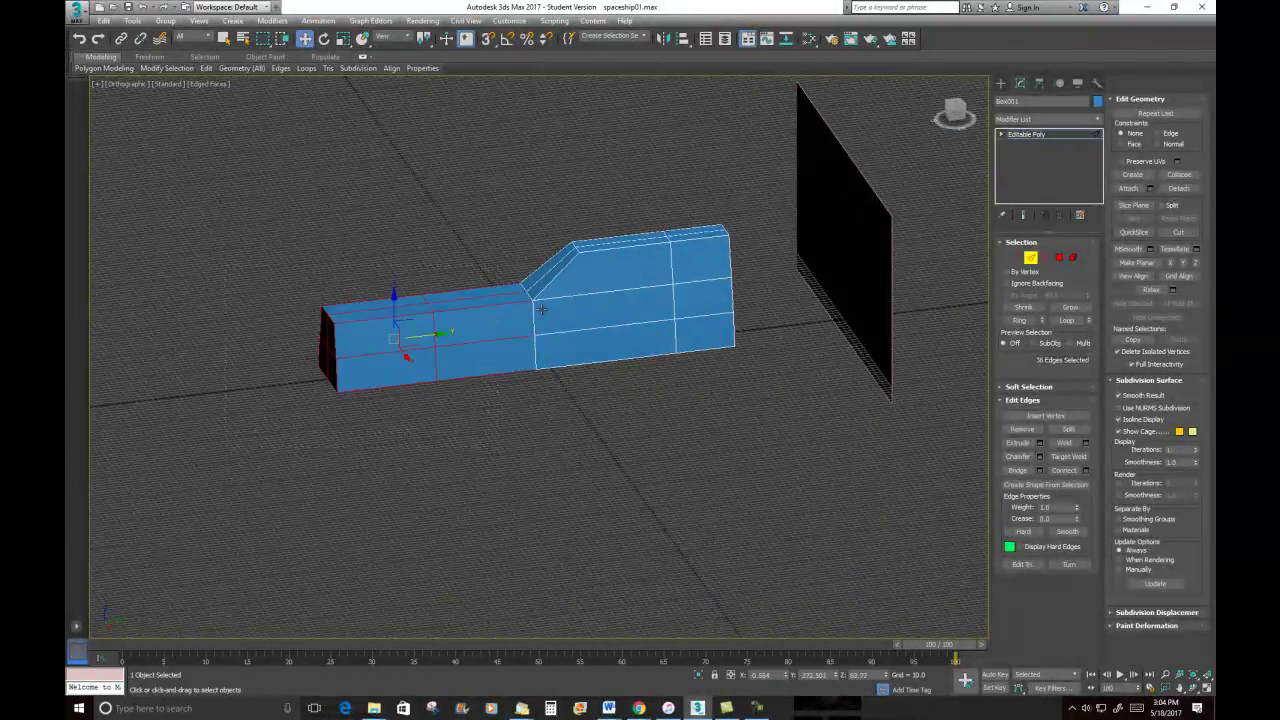
{"action": "left_click", "coordinate": [1016, 258]}
{"action": "left_click_drag", "start_coordinate": [458, 437], "coordinate": [457, 433]}
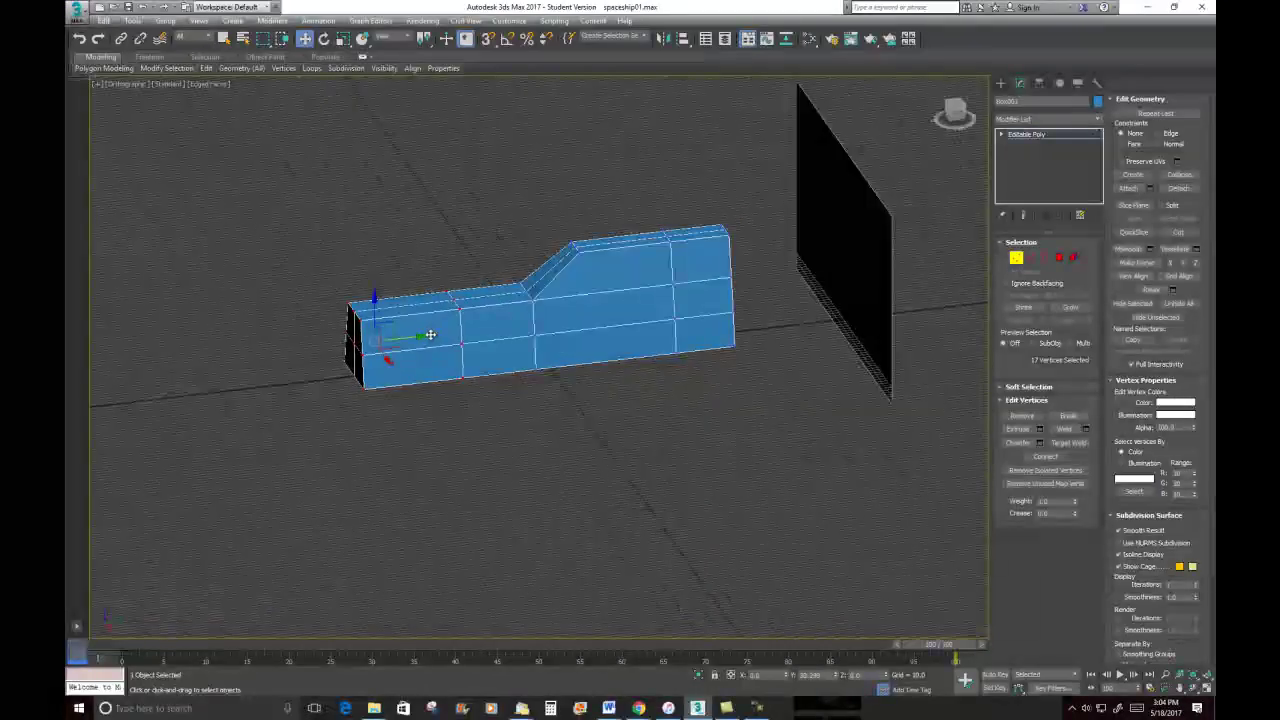
{"action": "middle_click_drag", "start_coordinate": [455, 330], "coordinate": [527, 266], "text": "alt"}
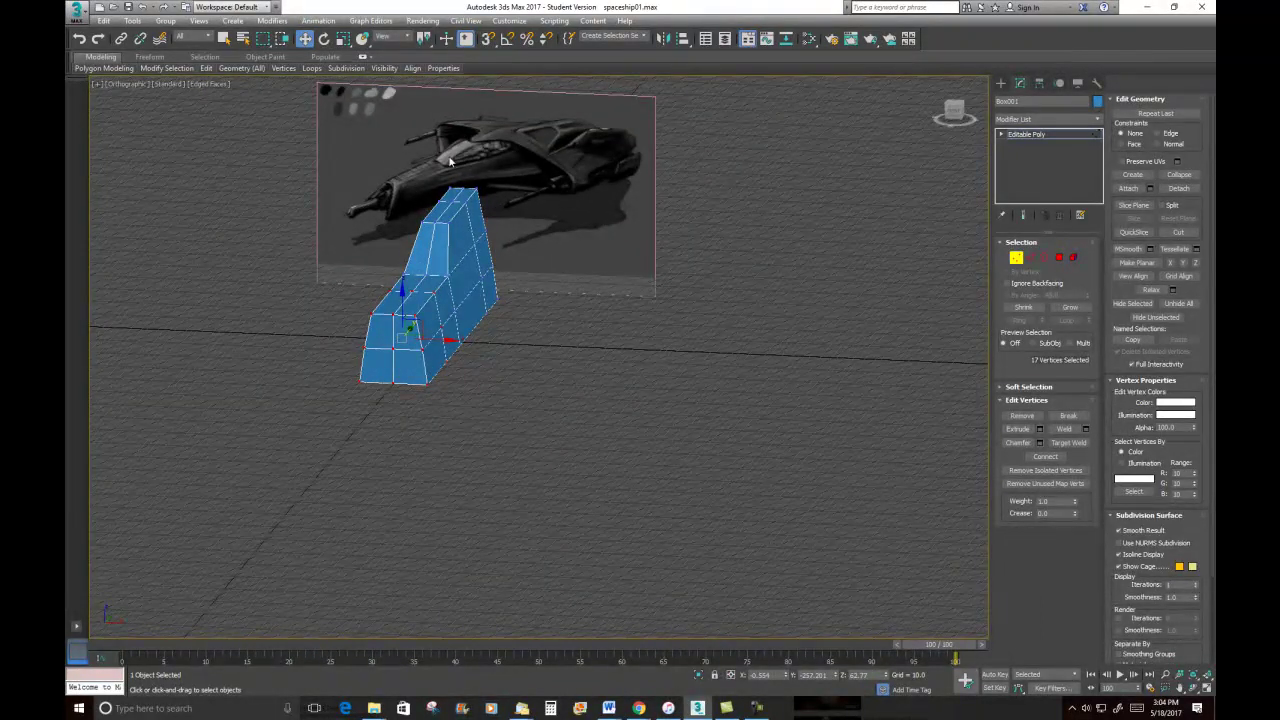
Scale the four top polygons of the nose narrower, to about 66 percent across the hull's width
{"action": "middle_click_drag", "start_coordinate": [510, 289], "coordinate": [522, 291], "text": "alt"}
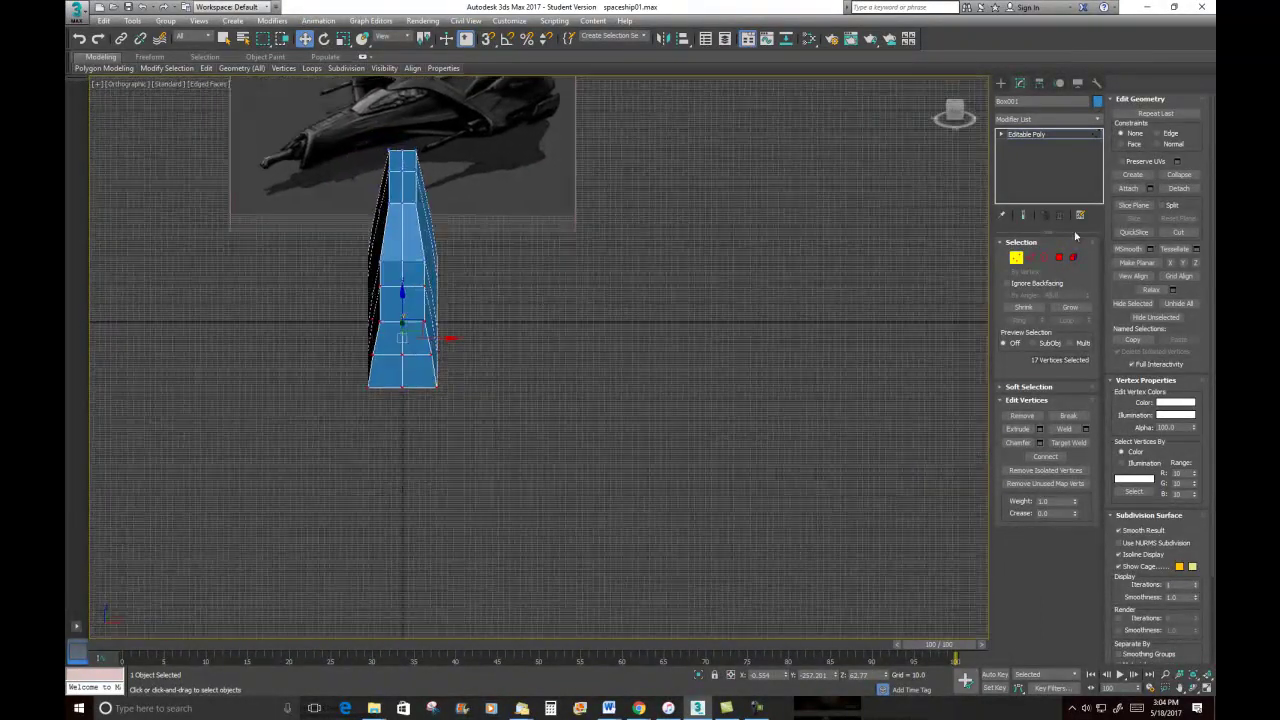
{"action": "left_click", "coordinate": [1059, 257]}
{"action": "left_click", "coordinate": [415, 270]}
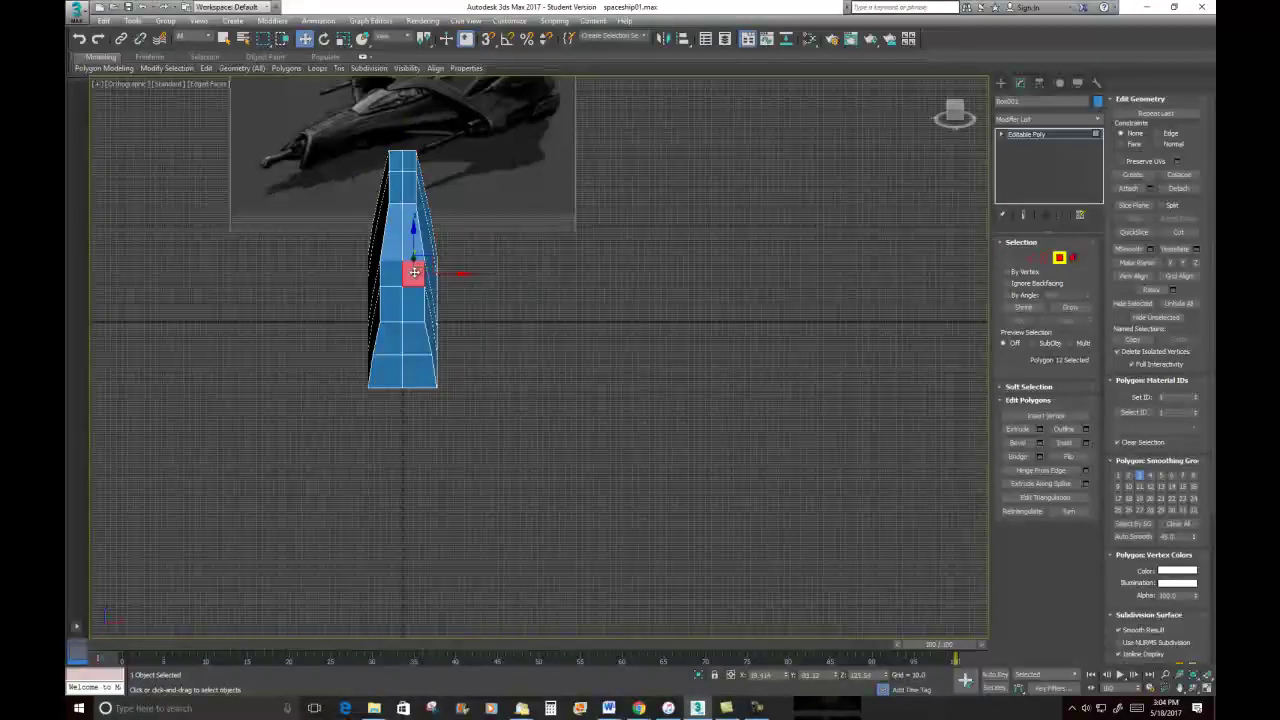
{"action": "left_click", "coordinate": [388, 276], "text": "ctrl"}
{"action": "left_click", "coordinate": [414, 303], "text": "ctrl"}
{"action": "left_click", "coordinate": [391, 305], "text": "ctrl"}
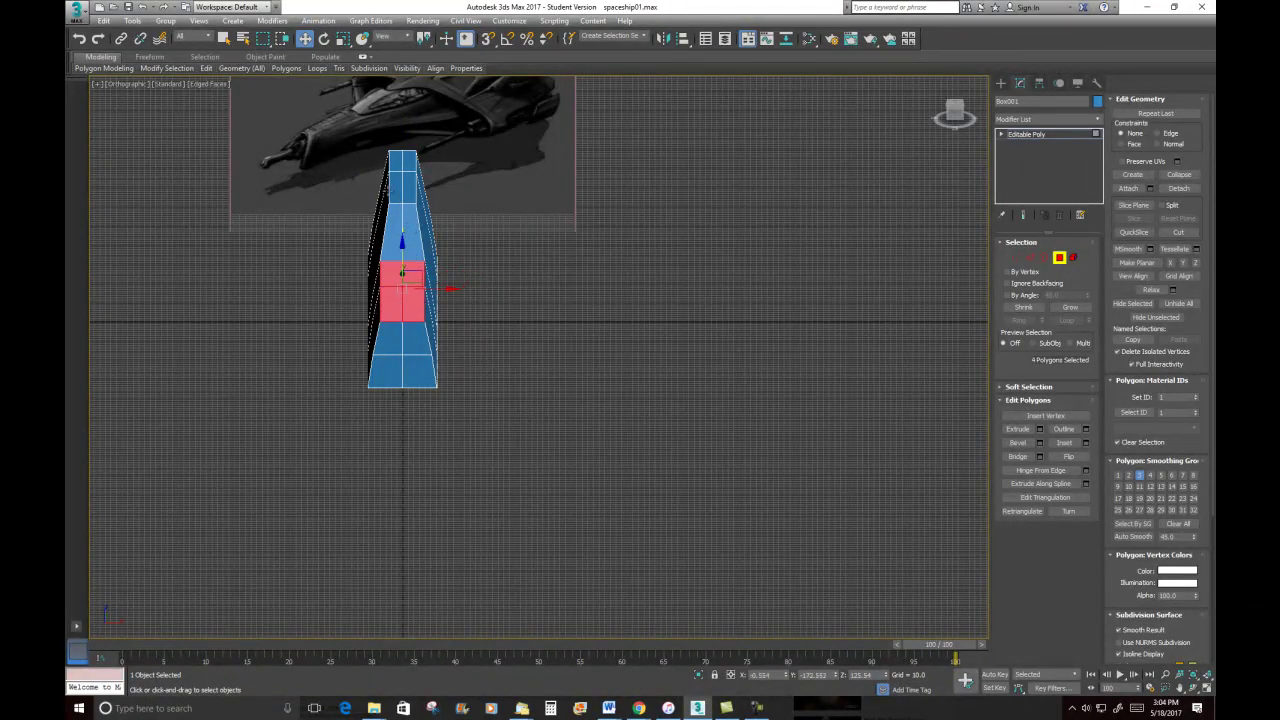
{"action": "left_click", "coordinate": [341, 40]}
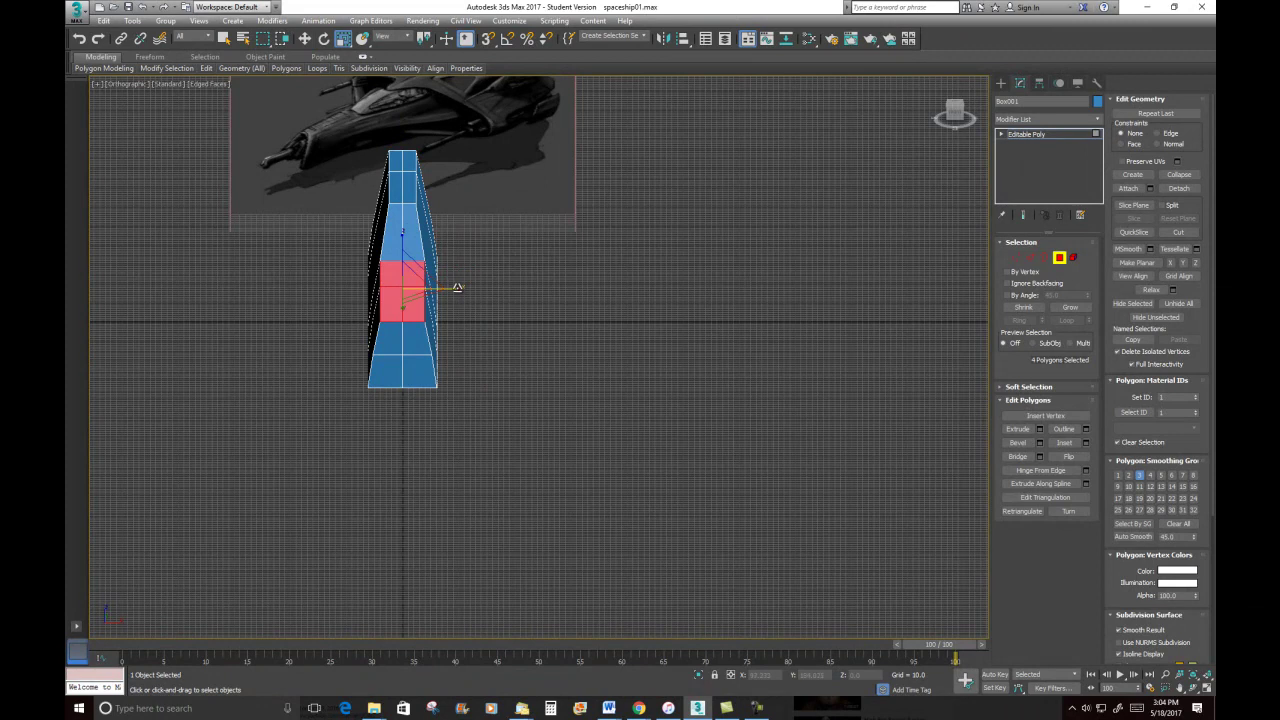
{"action": "left_click_drag", "start_coordinate": [453, 289], "coordinate": [436, 289]}
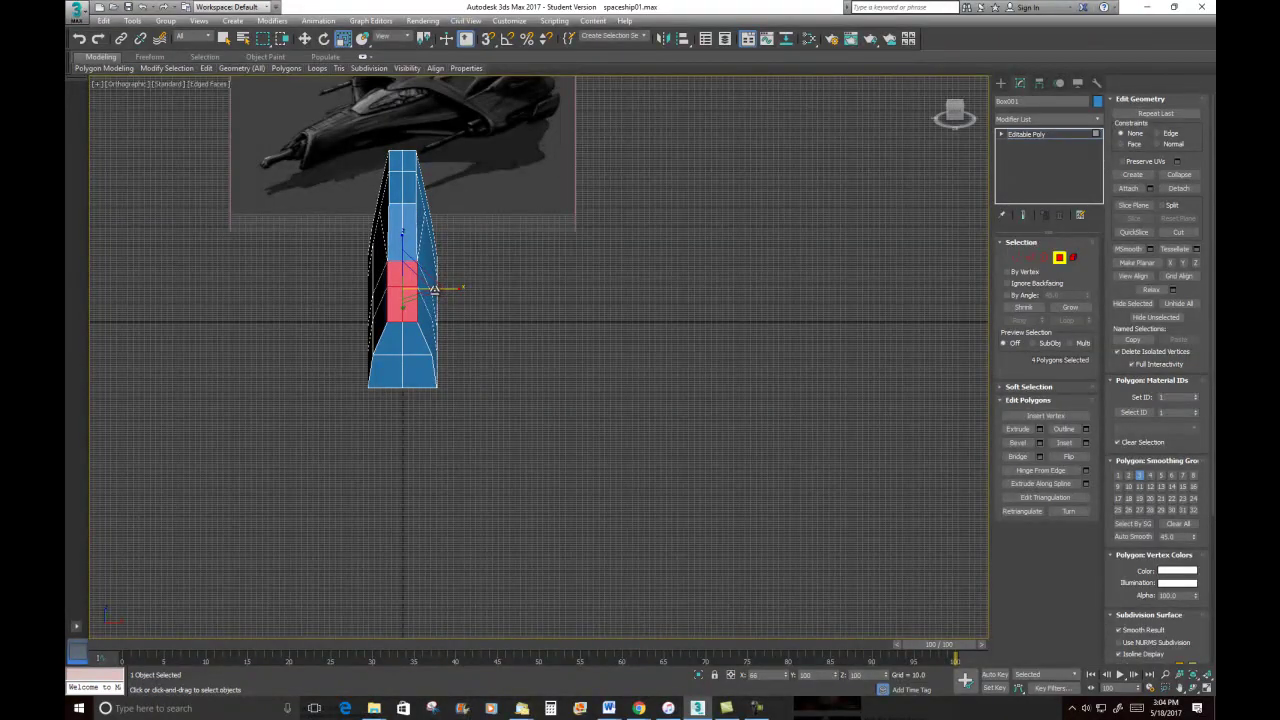
Leave polygon editing of the hull and rotate the reference image plane about its vertical axis to about 43 degrees
{"action": "middle_click_drag", "start_coordinate": [469, 289], "coordinate": [420, 292], "text": "alt"}
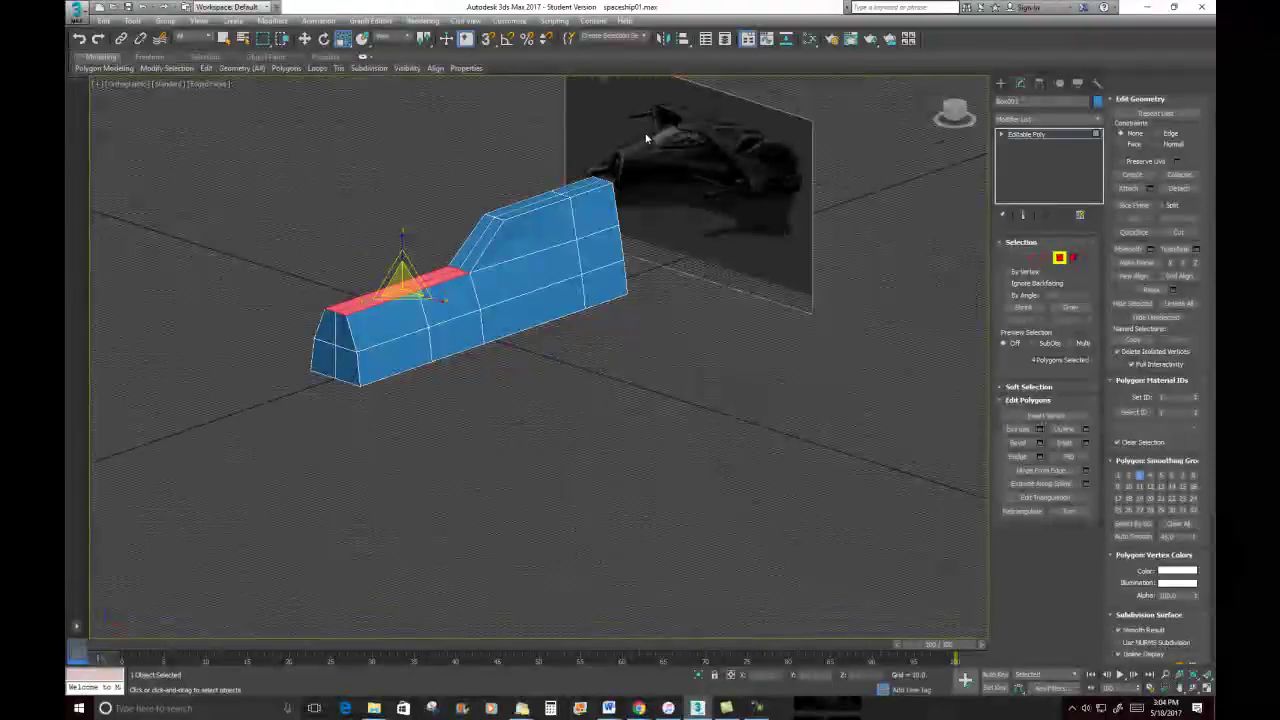
{"action": "middle_click_drag", "start_coordinate": [499, 317], "coordinate": [617, 312], "text": "alt"}
{"action": "left_click", "coordinate": [643, 287]}
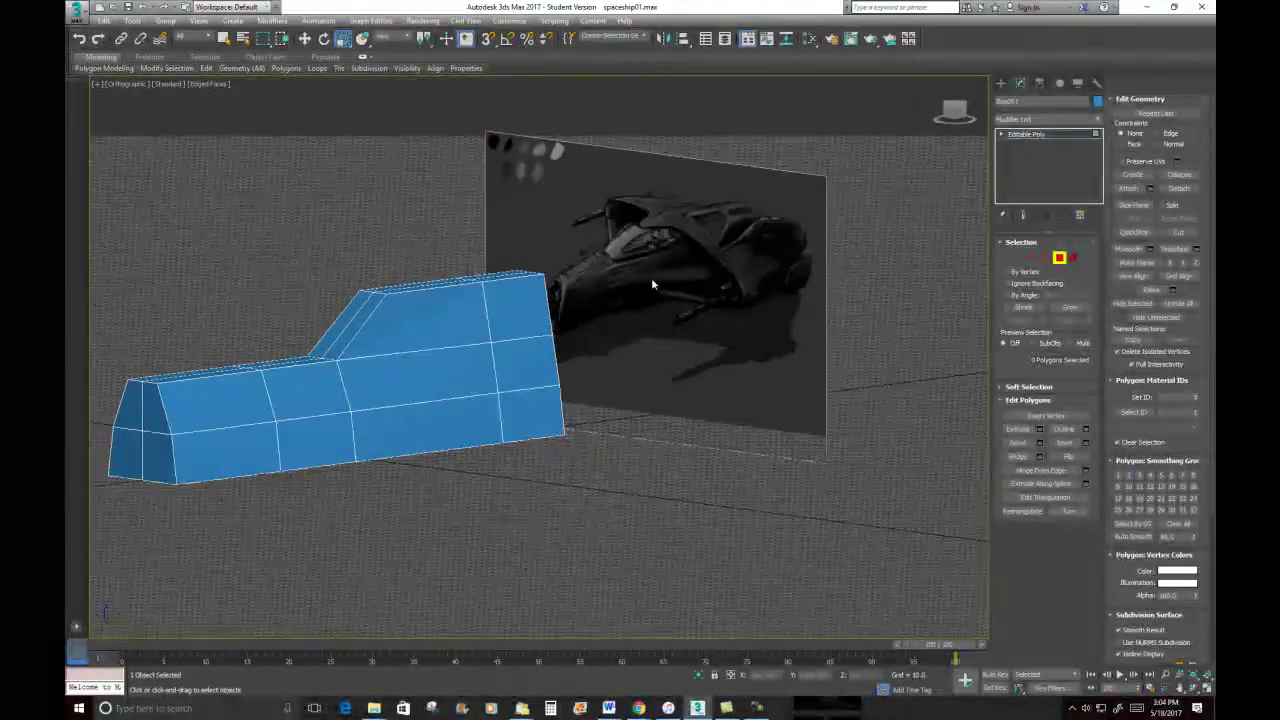
{"action": "key", "text": "4"}
{"action": "left_click", "coordinate": [630, 248]}
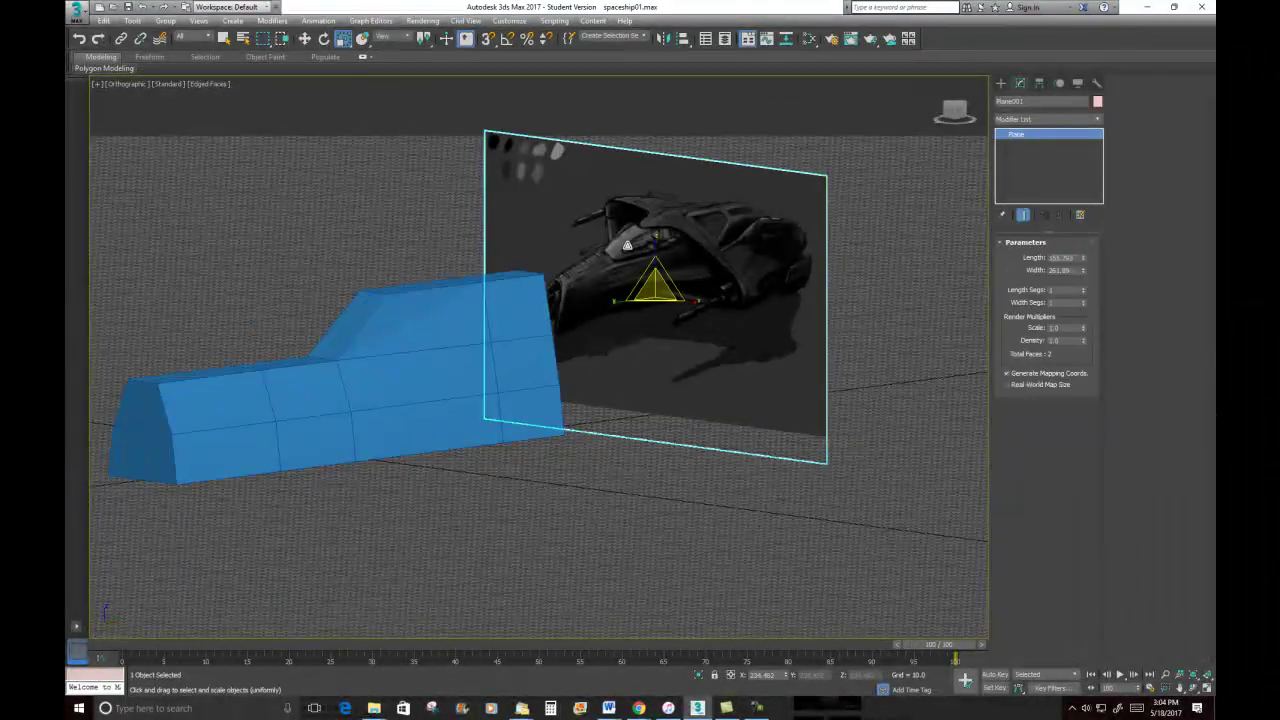
{"action": "left_click", "coordinate": [324, 38]}
{"action": "left_click_drag", "start_coordinate": [664, 302], "coordinate": [713, 298]}
Raise the reference image plane above the hull to a height of about 337
{"action": "scroll", "coordinate": [690, 305], "scroll_direction": "down", "scroll_amount": 4}
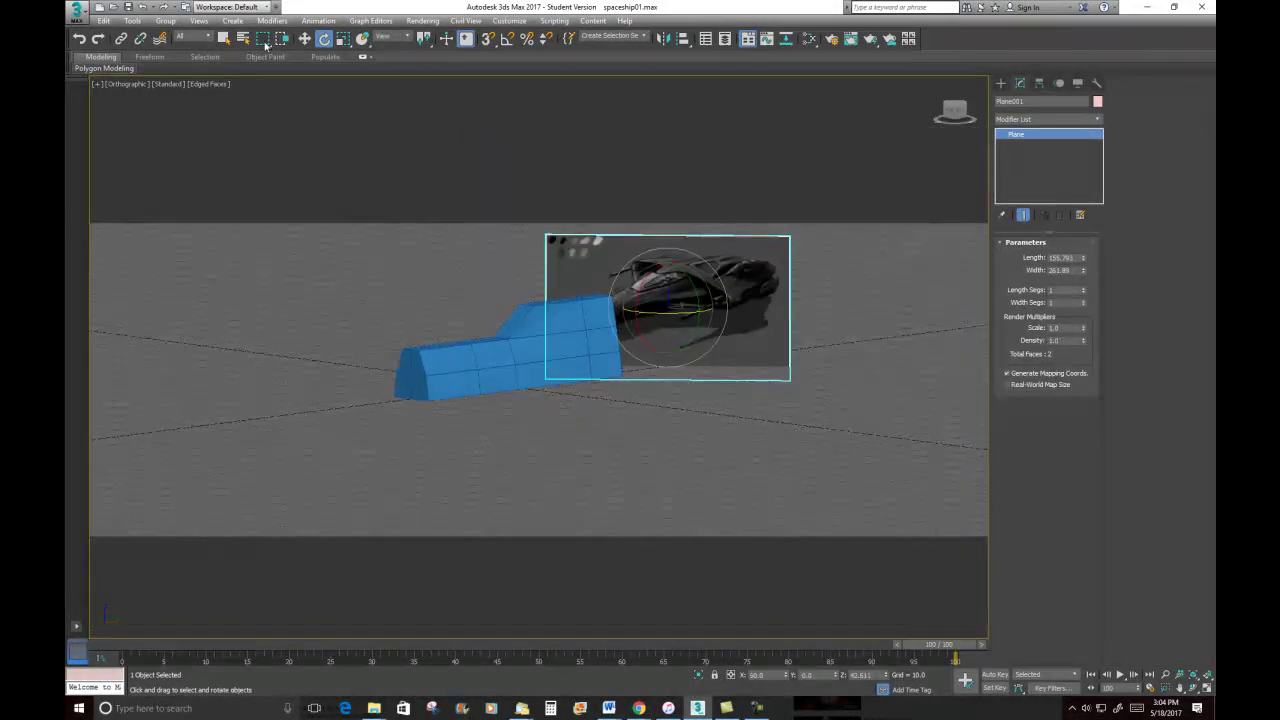
{"action": "left_click", "coordinate": [303, 39]}
{"action": "left_click_drag", "start_coordinate": [667, 263], "coordinate": [668, 184]}
{"action": "middle_click_drag", "start_coordinate": [643, 354], "coordinate": [623, 365], "text": "alt"}
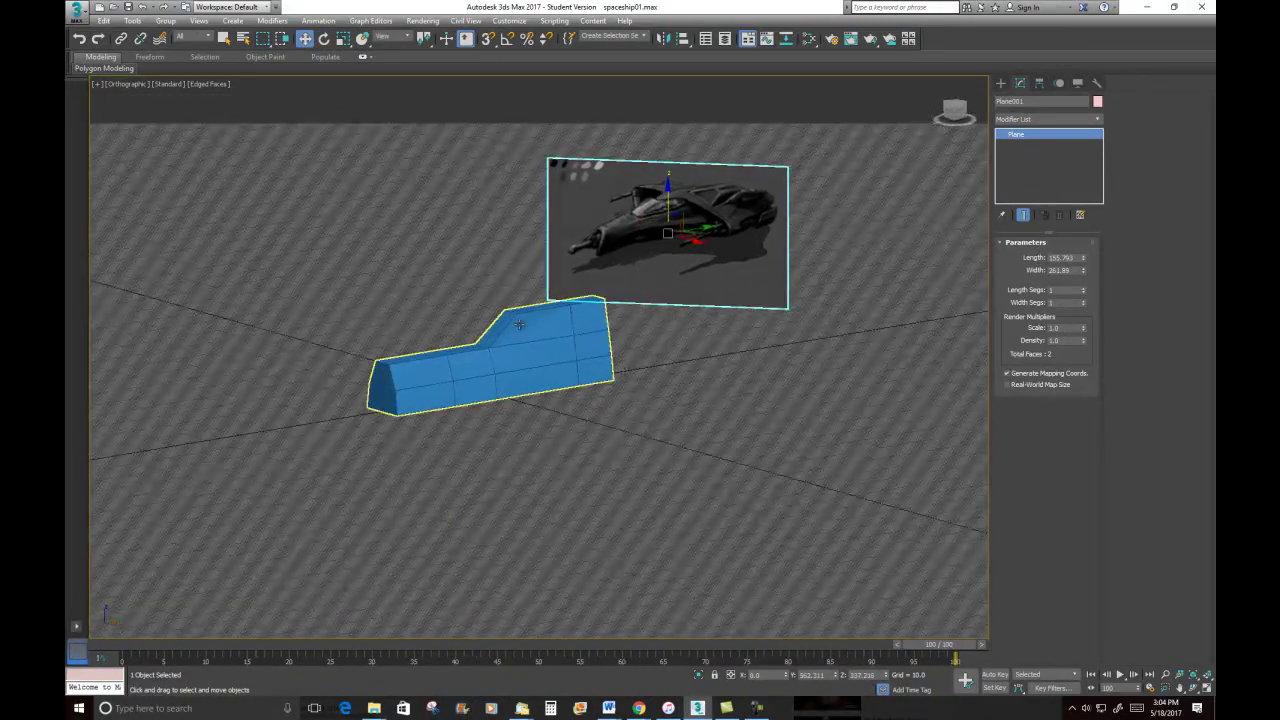
Hide the viewport's home grid
{"action": "scroll", "coordinate": [520, 323], "scroll_direction": "up", "scroll_amount": 5}
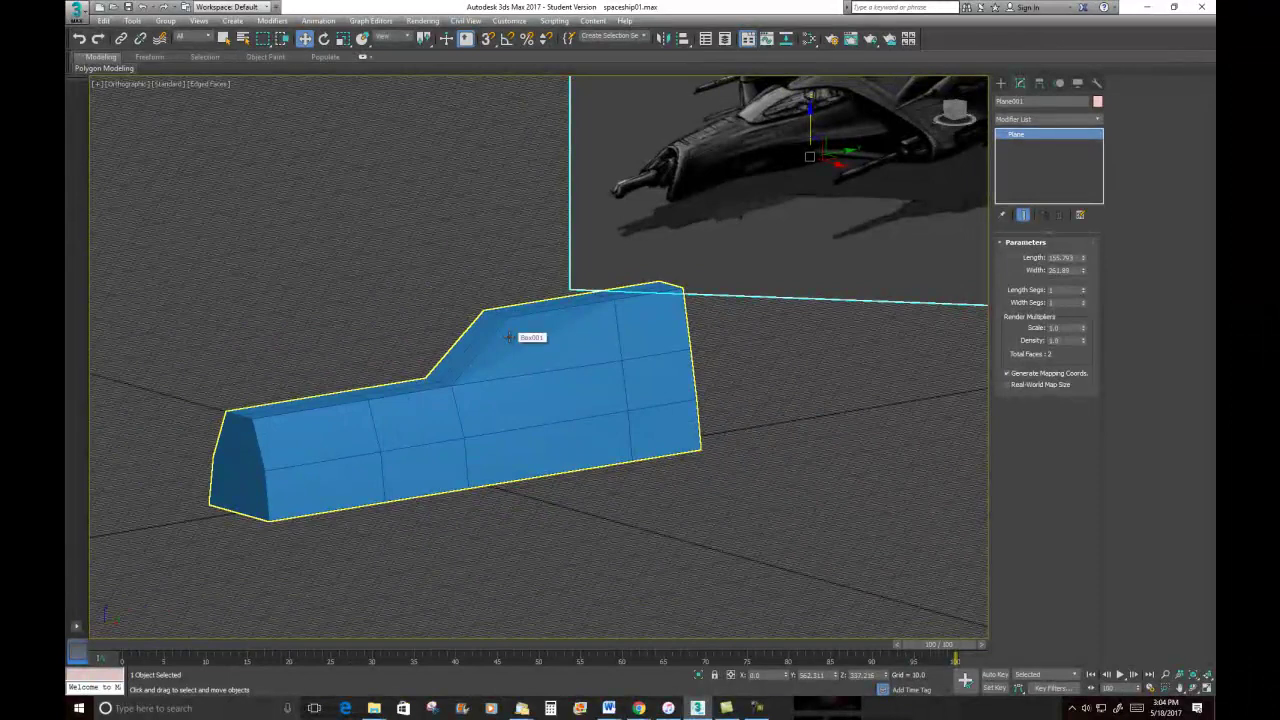
{"action": "key", "text": "g"}
{"action": "middle_click_drag", "start_coordinate": [640, 374], "coordinate": [526, 403], "text": "alt"}
{"action": "scroll", "coordinate": [516, 408], "scroll_direction": "up", "scroll_amount": 2}
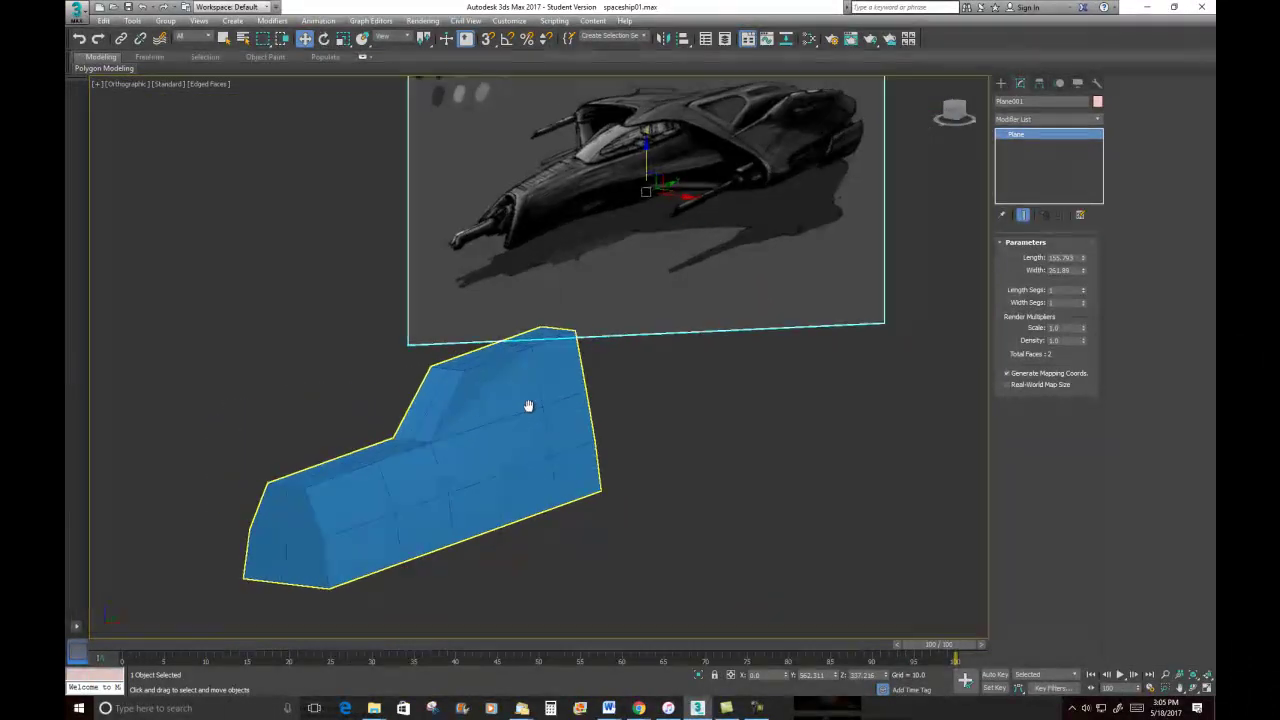
Move the mid-height and bottom vertices of the hull's front end forward so that the nose face slopes
{"action": "left_click", "coordinate": [490, 463]}
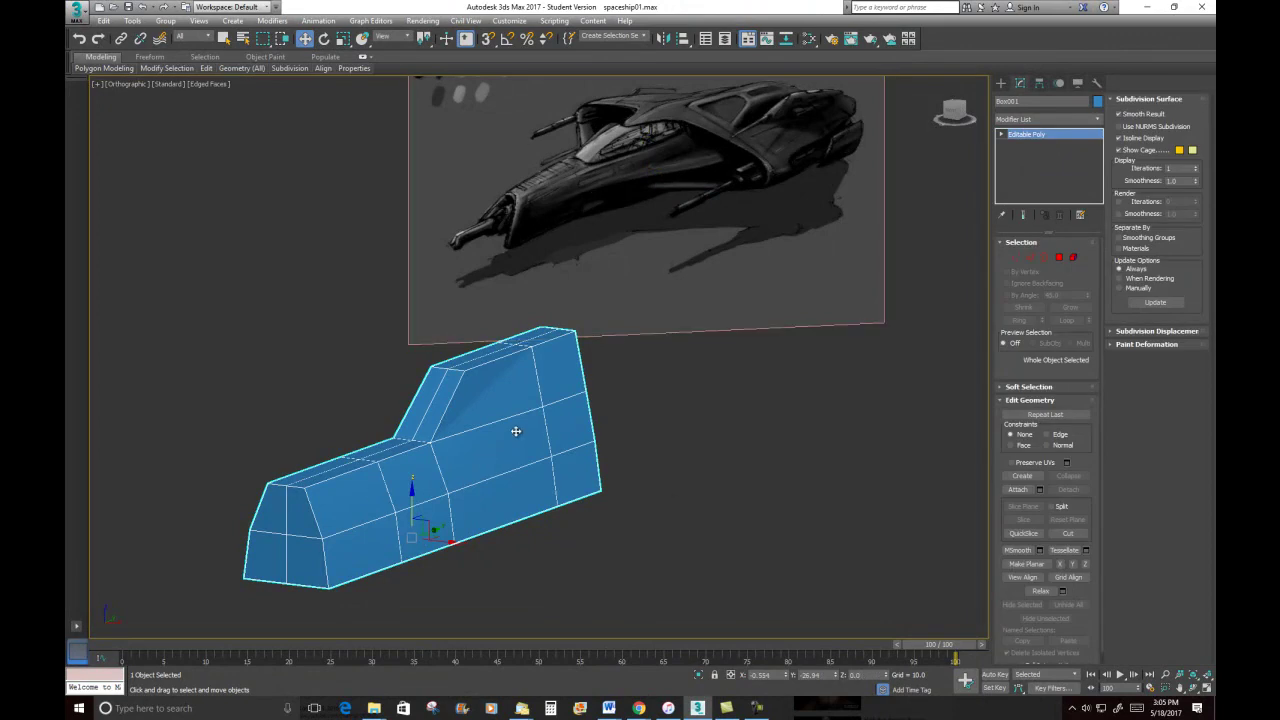
{"action": "middle_click_drag", "start_coordinate": [516, 431], "coordinate": [439, 431], "text": "alt"}
{"action": "middle_click_drag", "start_coordinate": [345, 455], "coordinate": [590, 414]}
{"action": "left_click", "coordinate": [1016, 258]}
{"action": "left_click_drag", "start_coordinate": [300, 492], "coordinate": [414, 454]}
{"action": "middle_click_drag", "start_coordinate": [571, 471], "coordinate": [681, 447], "text": "alt"}
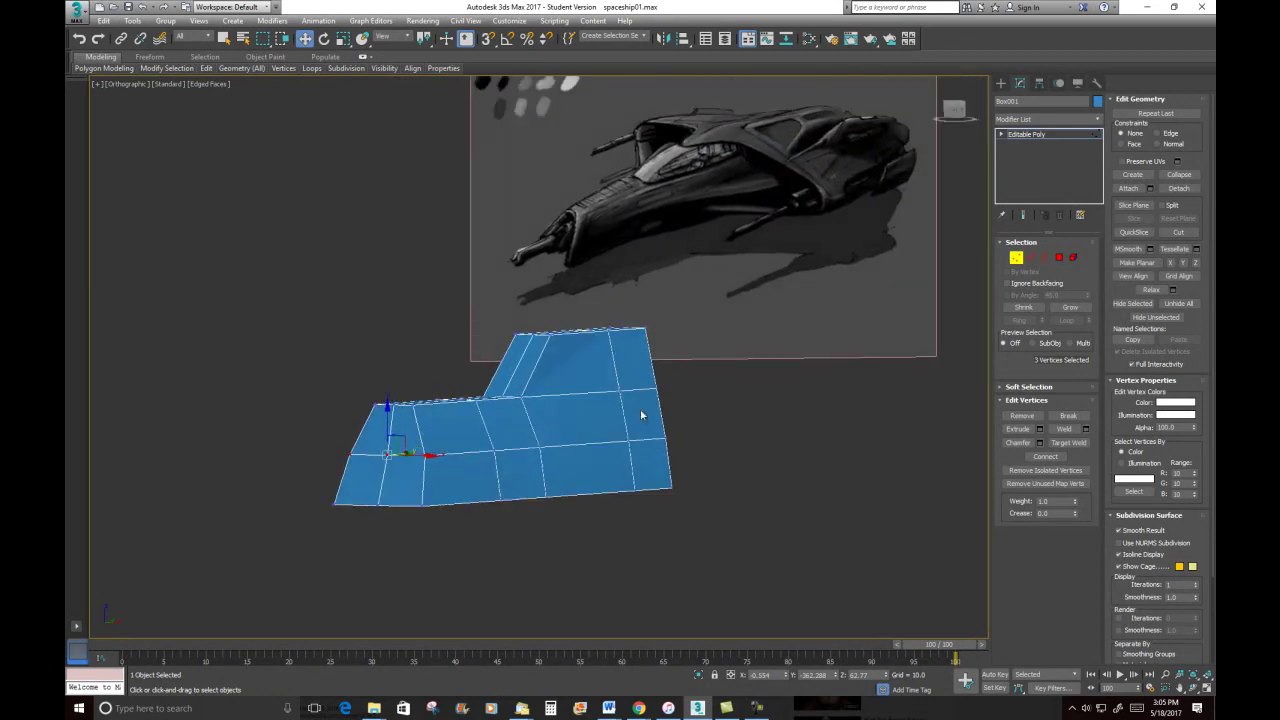
Select the centre edge of the windshield slope and compare the hull's cockpit with the reference image
{"action": "scroll", "coordinate": [608, 394], "scroll_direction": "up", "scroll_amount": 2}
{"action": "middle_click_drag", "start_coordinate": [608, 394], "coordinate": [589, 407]}
{"action": "scroll", "coordinate": [589, 407], "scroll_direction": "down", "scroll_amount": 2}
{"action": "middle_click_drag", "start_coordinate": [611, 463], "coordinate": [603, 429], "text": "alt"}
{"action": "left_click", "coordinate": [1059, 257]}
{"action": "middle_click_drag", "start_coordinate": [608, 420], "coordinate": [566, 488], "text": "alt"}
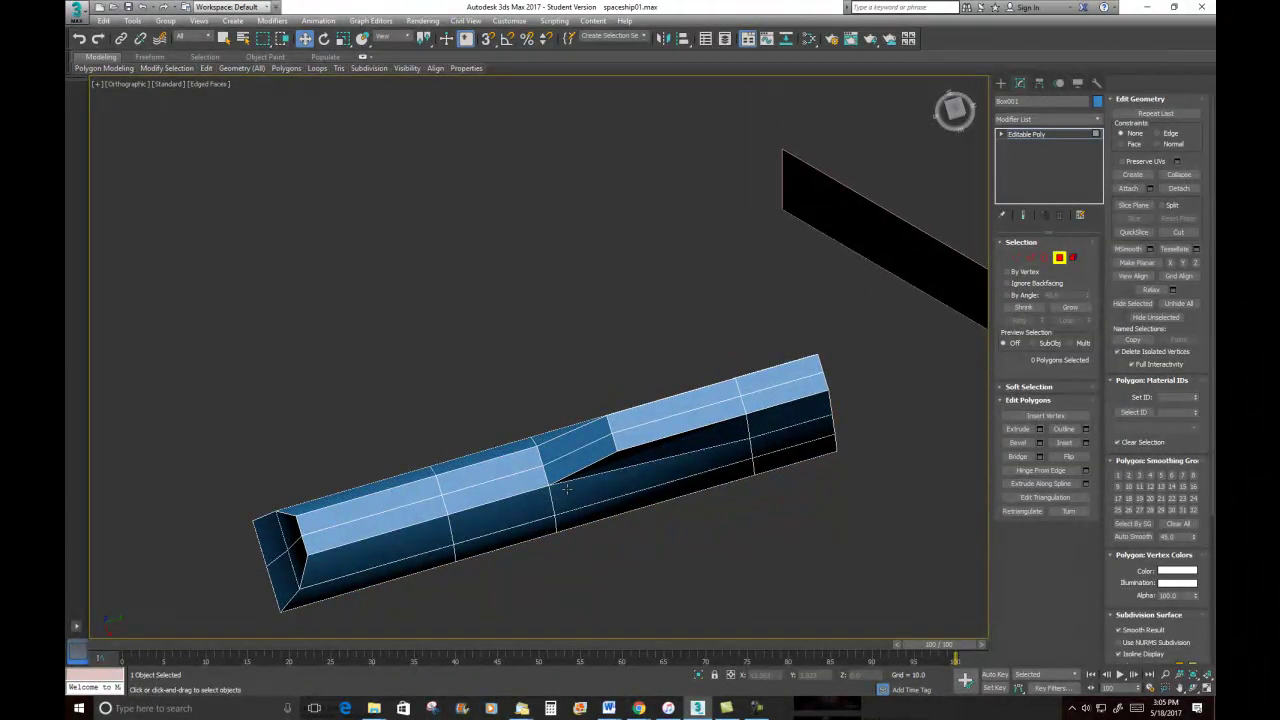
{"action": "left_click", "coordinate": [1031, 257]}
{"action": "left_click", "coordinate": [562, 457]}
{"action": "middle_click_drag", "start_coordinate": [686, 477], "coordinate": [749, 380], "text": "alt"}
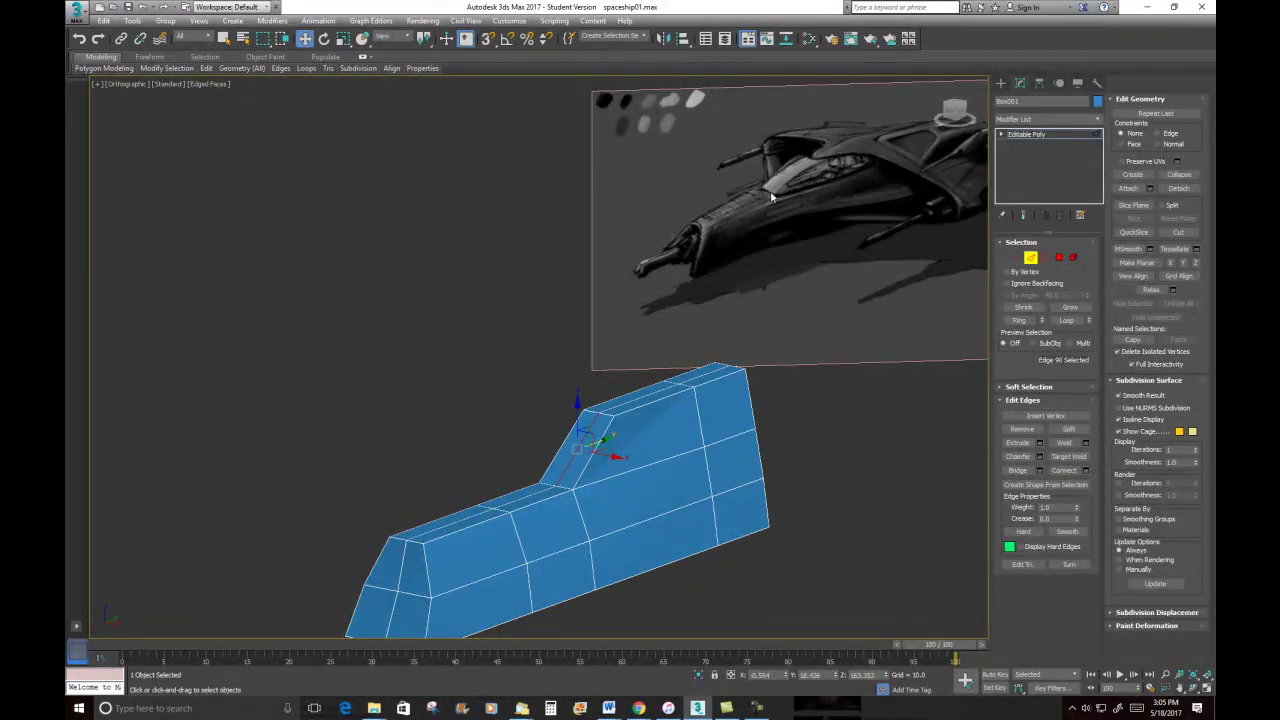
{"action": "middle_click_drag", "start_coordinate": [590, 517], "coordinate": [514, 598], "text": "alt"}
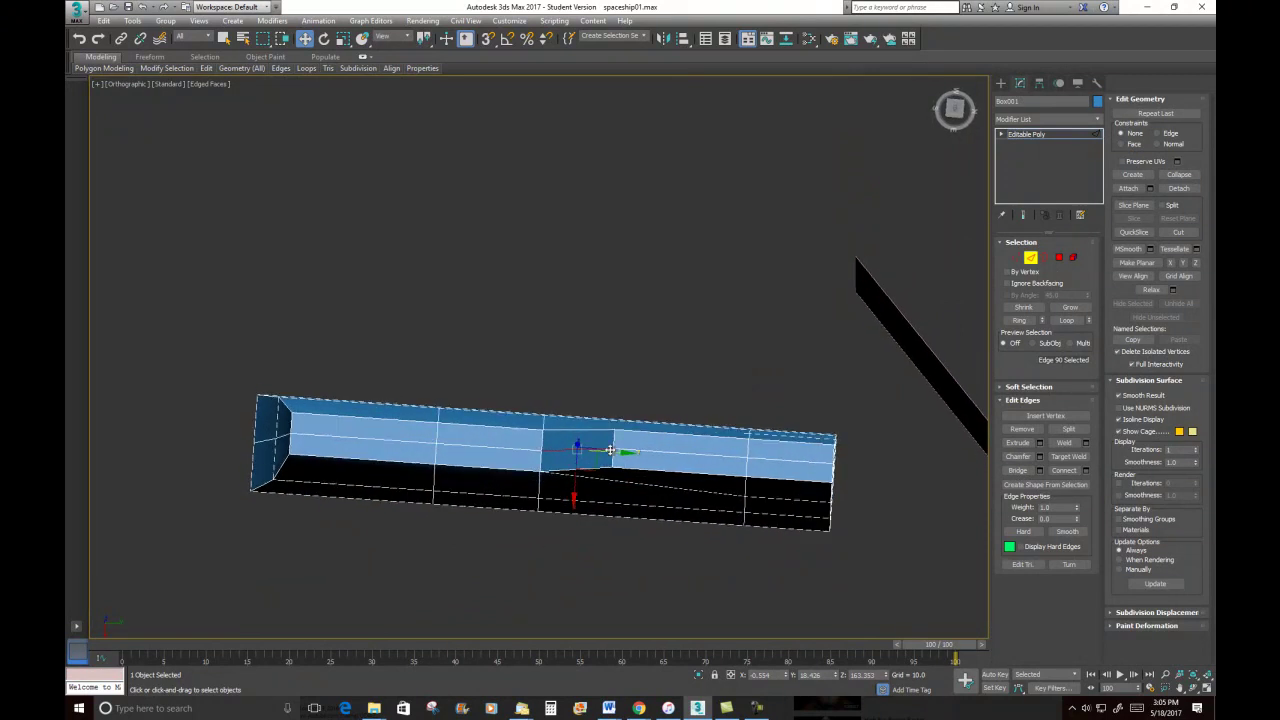
Move the two upper corner vertices of the windshield backward along the hull
{"action": "scroll", "coordinate": [606, 450], "scroll_direction": "up", "scroll_amount": 2}
{"action": "middle_click_drag", "start_coordinate": [609, 447], "coordinate": [601, 442]}
{"action": "scroll", "coordinate": [601, 442], "scroll_direction": "up", "scroll_amount": 2}
{"action": "key", "text": "1"}
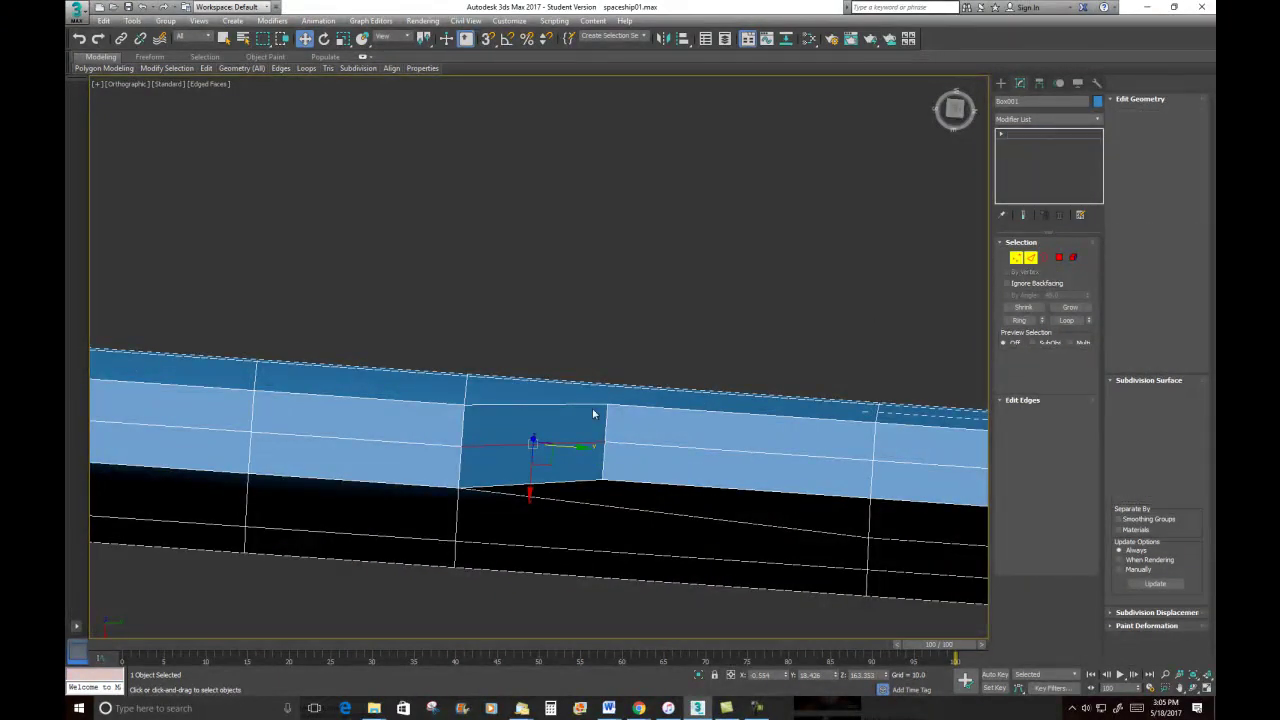
{"action": "left_click", "coordinate": [605, 403]}
{"action": "left_click", "coordinate": [600, 482], "text": "ctrl"}
{"action": "left_click_drag", "start_coordinate": [634, 442], "coordinate": [690, 446]}
Inset the two windshield polygons and the two adjoining side window polygons slightly as one group
{"action": "middle_click_drag", "start_coordinate": [690, 446], "coordinate": [788, 407], "text": "alt"}
{"action": "middle_click_drag", "start_coordinate": [668, 533], "coordinate": [522, 471], "text": "alt"}
{"action": "scroll", "coordinate": [524, 426], "scroll_direction": "up", "scroll_amount": 3}
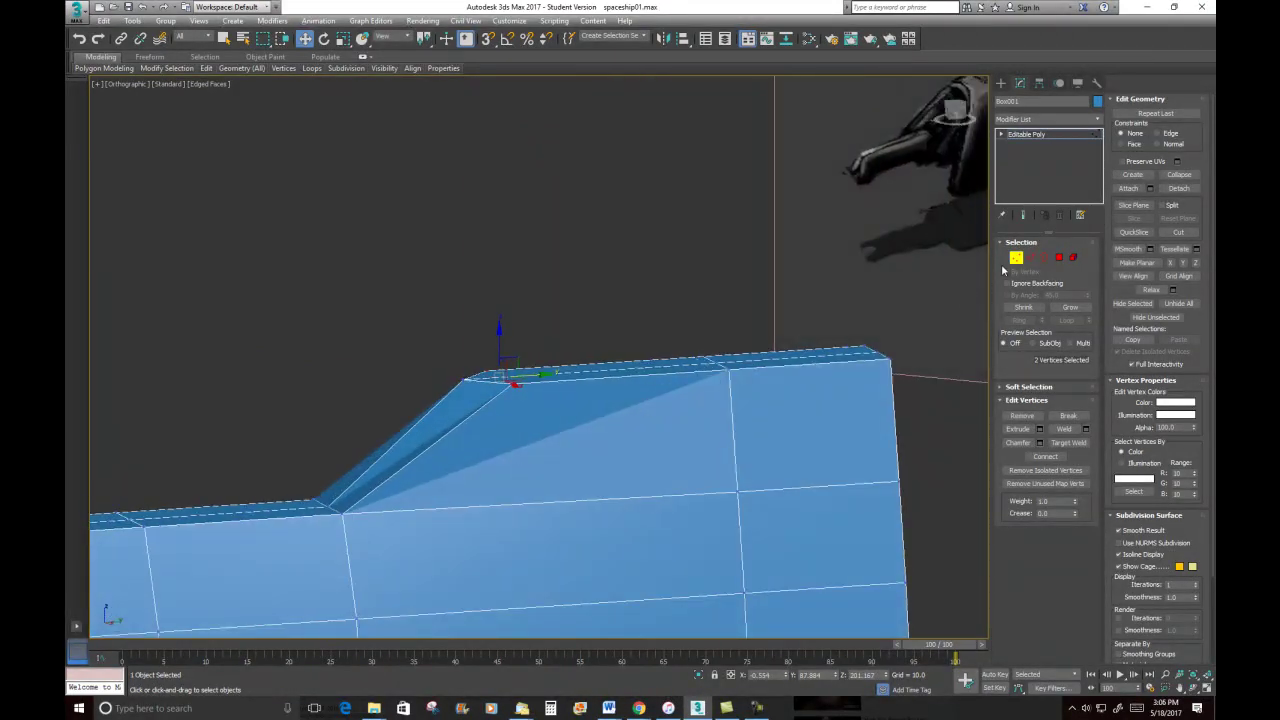
{"action": "left_click", "coordinate": [1059, 257]}
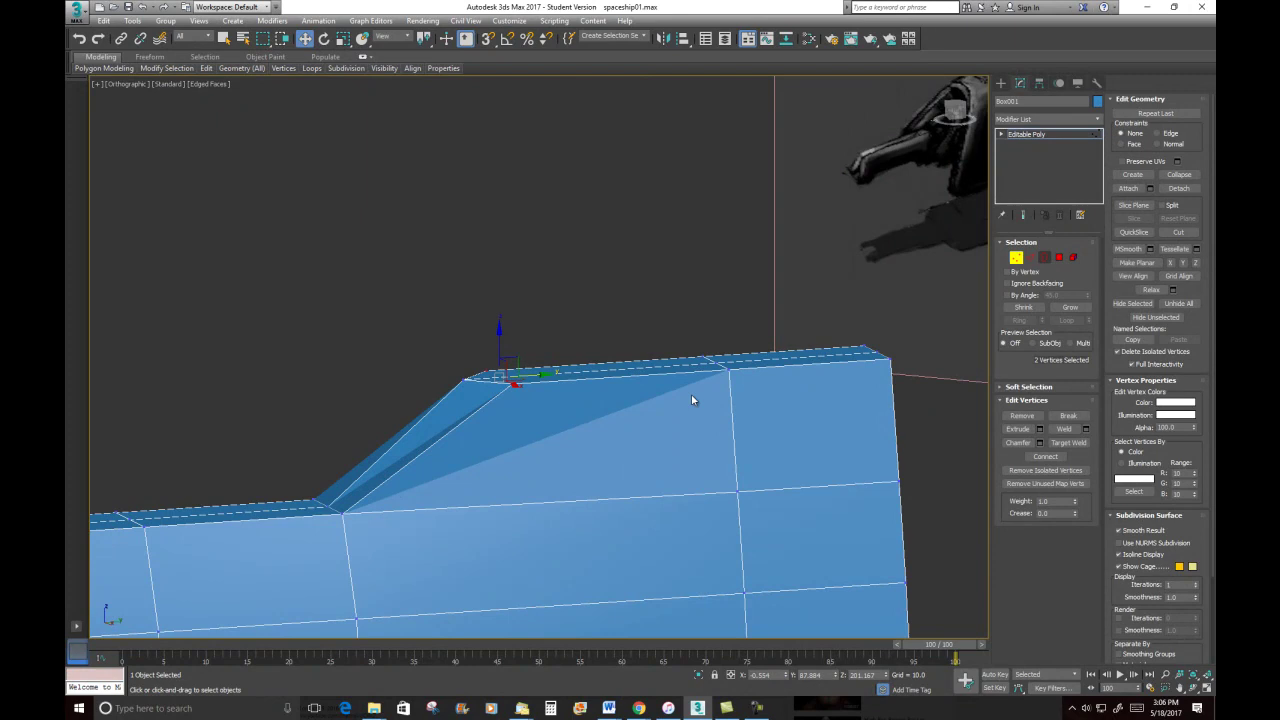
{"action": "left_click", "coordinate": [571, 435]}
{"action": "left_click_drag", "start_coordinate": [375, 412], "coordinate": [487, 467], "text": "ctrl"}
{"action": "middle_click_drag", "start_coordinate": [458, 457], "coordinate": [547, 435], "text": "alt"}
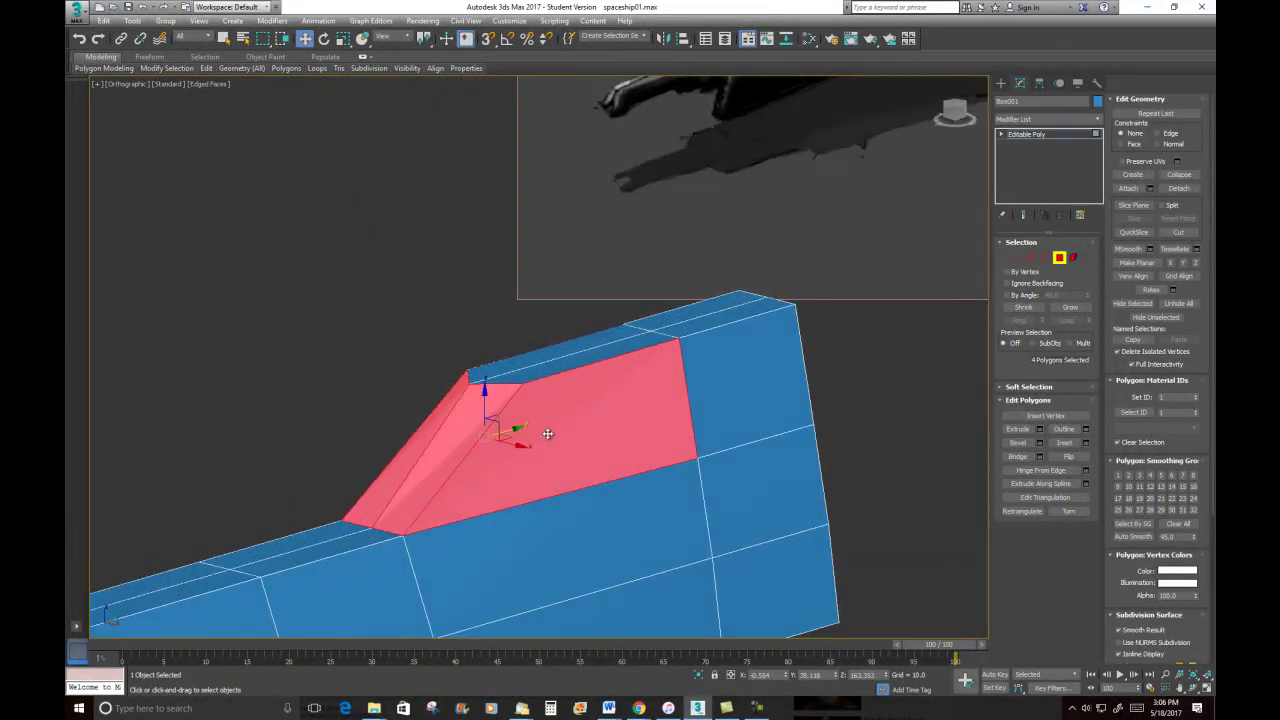
{"action": "right_click", "coordinate": [547, 435]}
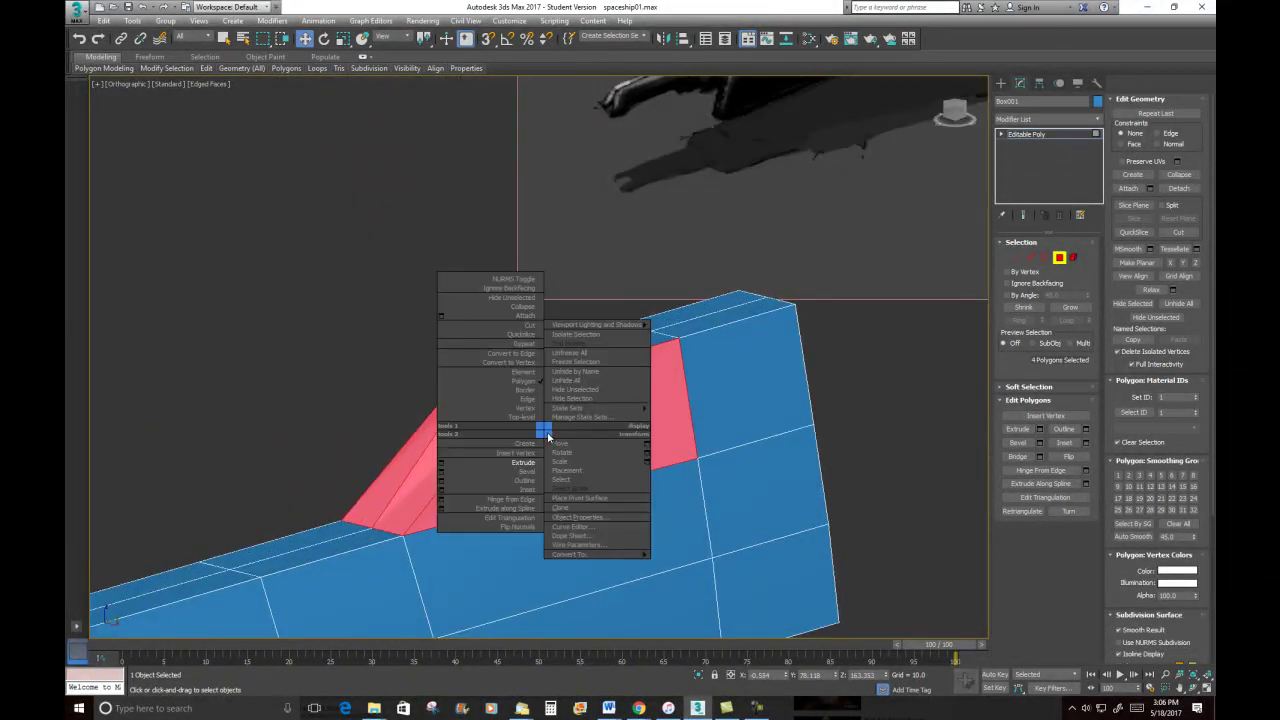
{"action": "left_click", "coordinate": [527, 489]}
{"action": "left_click_drag", "start_coordinate": [528, 457], "coordinate": [530, 449]}
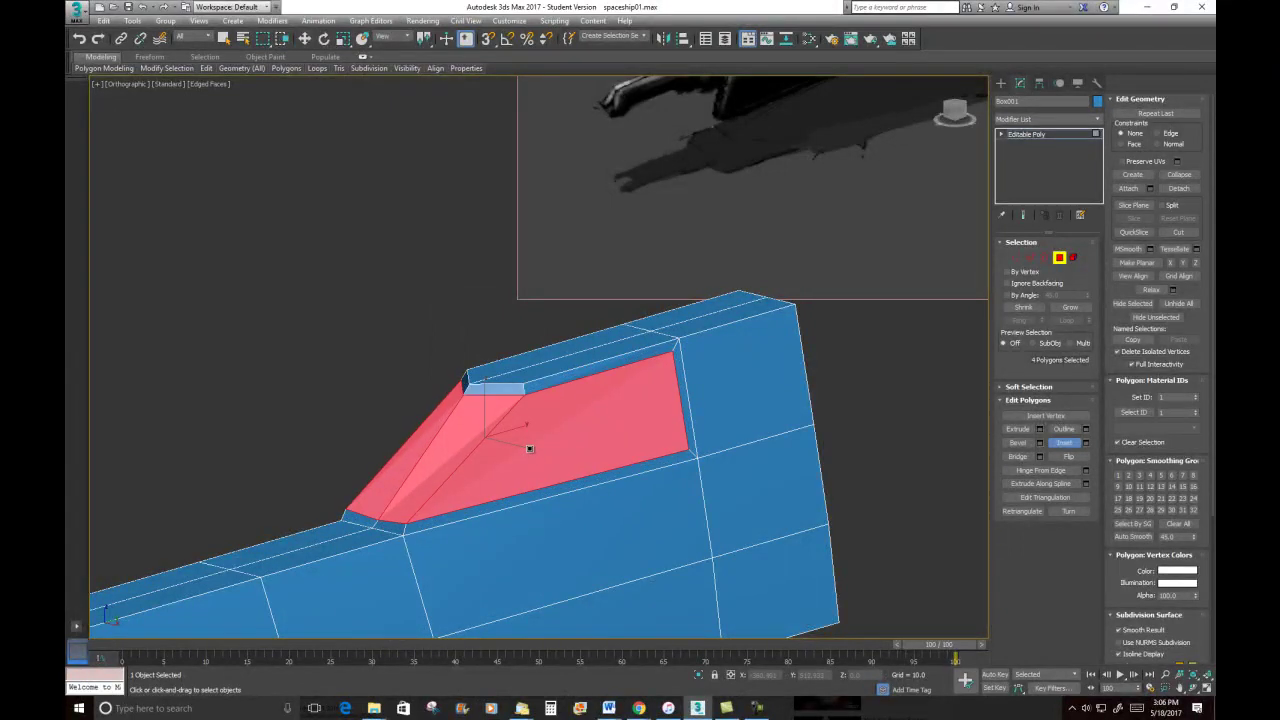
Move the two side edges running below the cockpit window to the hull's rear outward
{"action": "middle_click_drag", "start_coordinate": [530, 449], "coordinate": [591, 467], "text": "alt"}
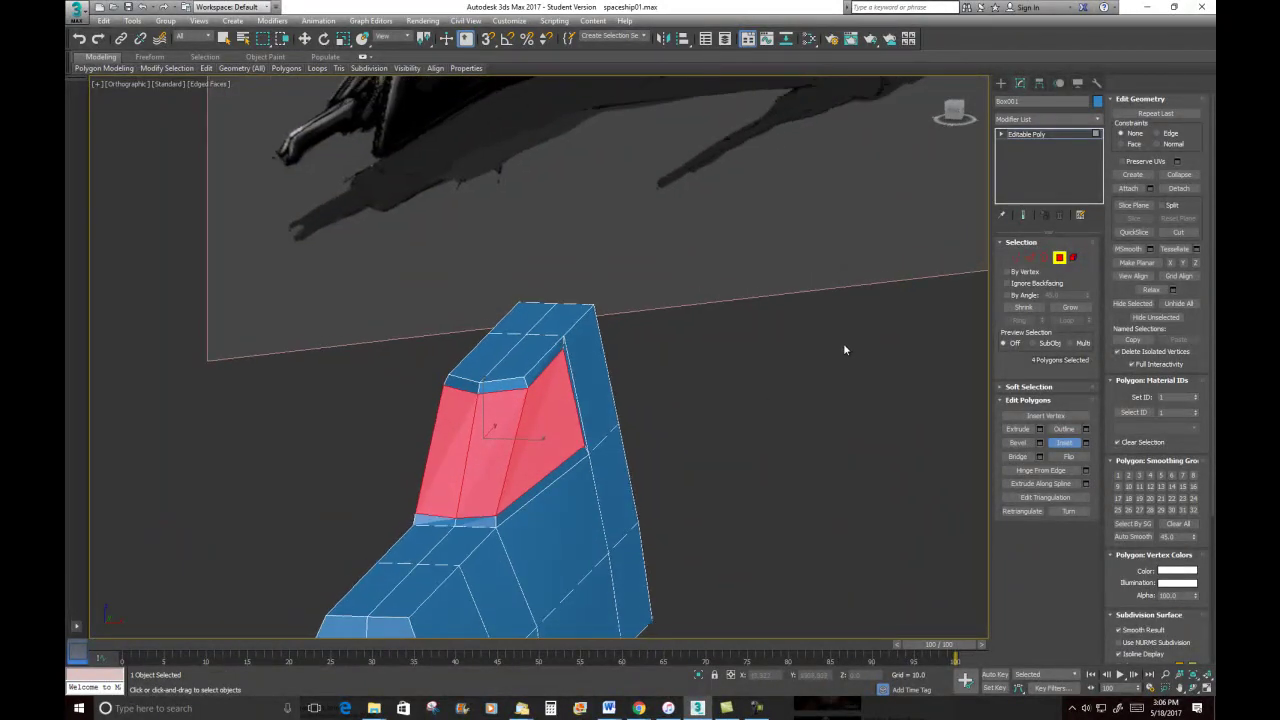
{"action": "left_click", "coordinate": [1030, 257]}
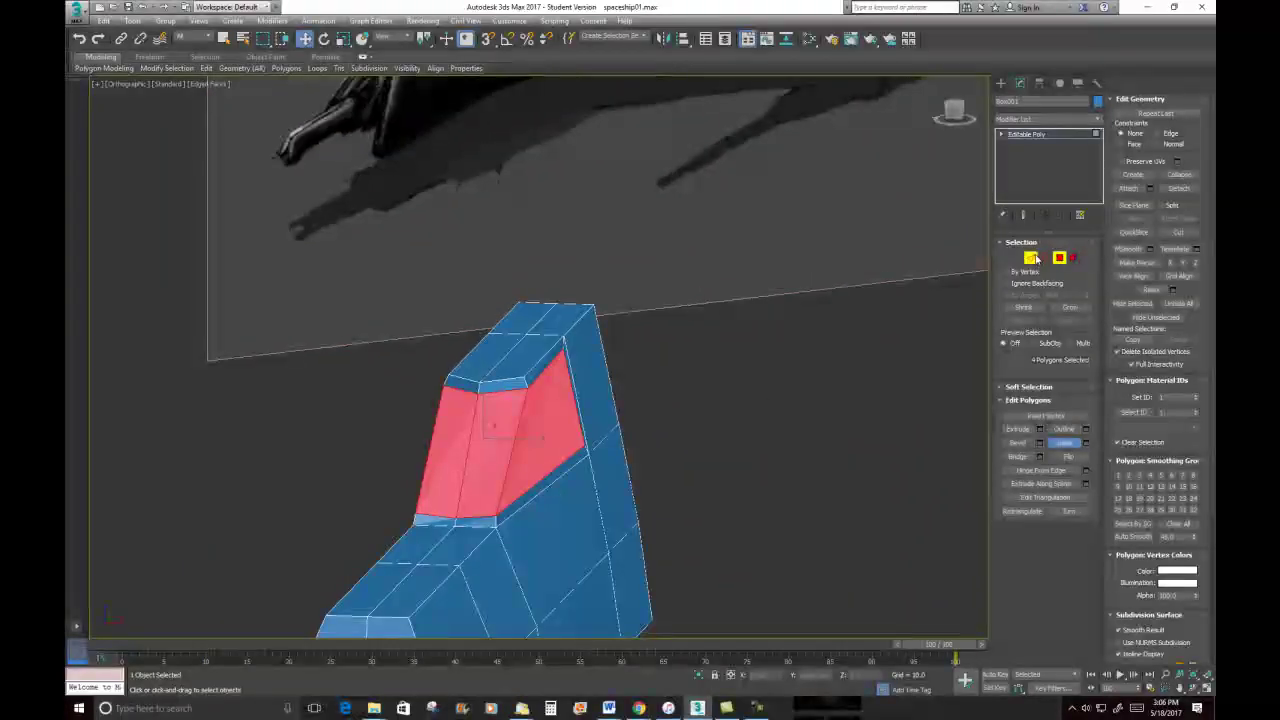
{"action": "key", "text": "w"}
{"action": "left_click", "coordinate": [597, 443]}
{"action": "left_click", "coordinate": [560, 476], "text": "ctrl"}
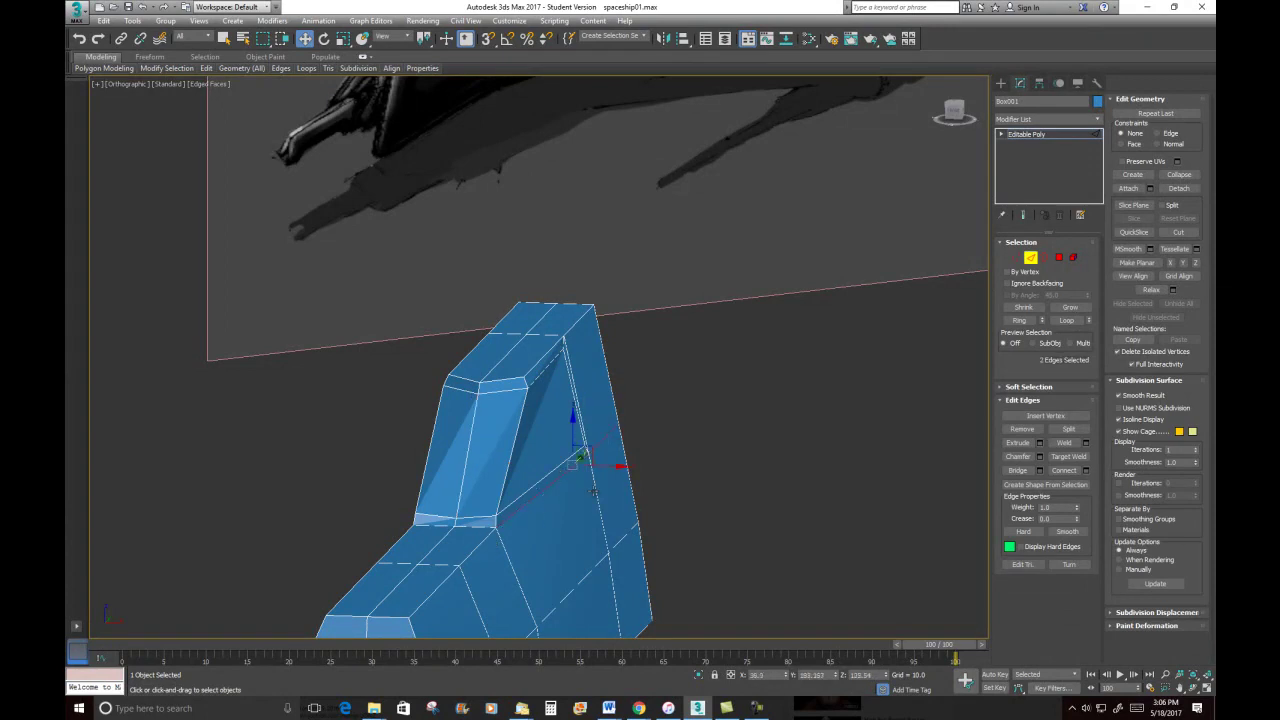
{"action": "left_click_drag", "start_coordinate": [610, 465], "coordinate": [618, 465]}
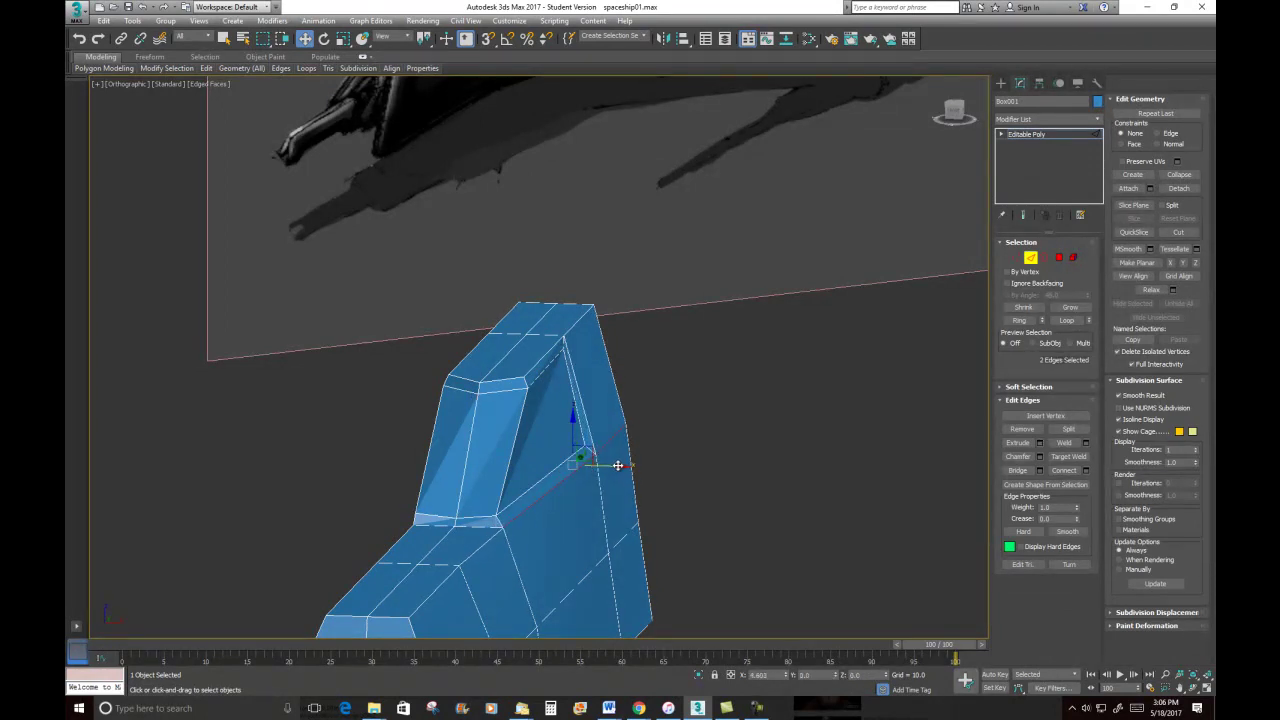
Connect the ring of lengthwise edges through the side window to add a new edge loop around the hull
{"action": "middle_click_drag", "start_coordinate": [618, 466], "coordinate": [558, 480], "text": "alt"}
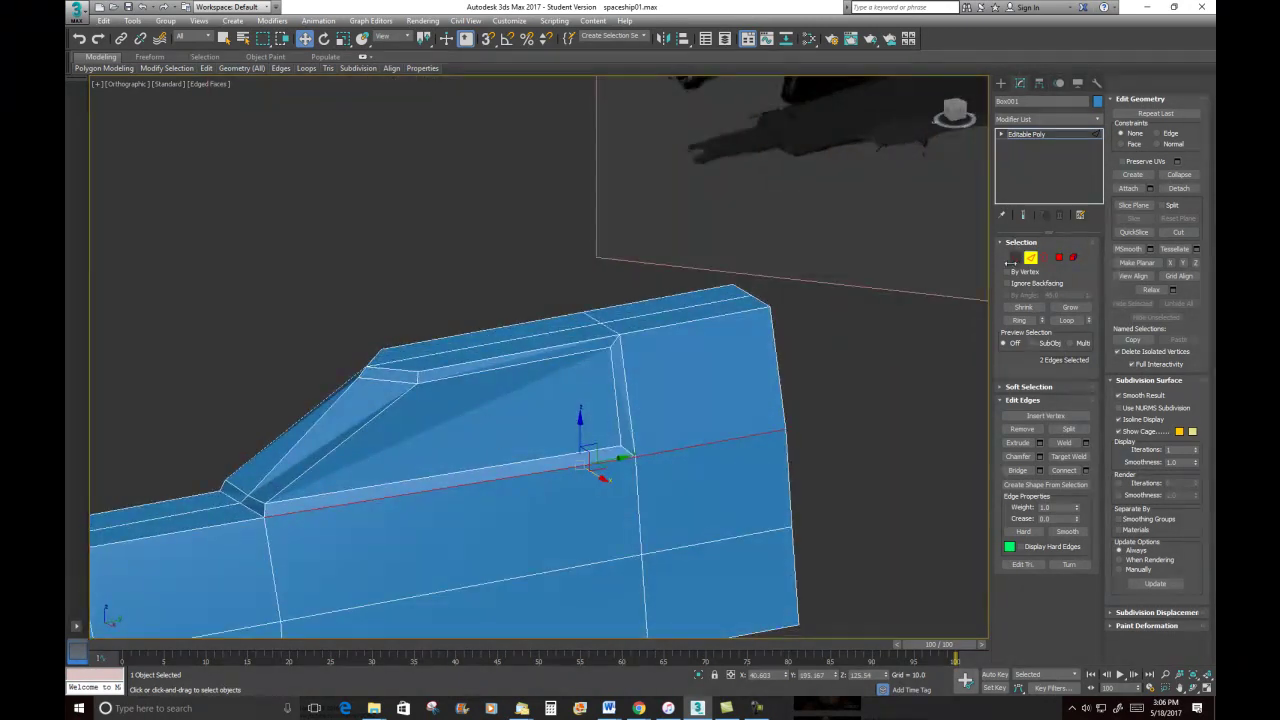
{"action": "left_click", "coordinate": [527, 353]}
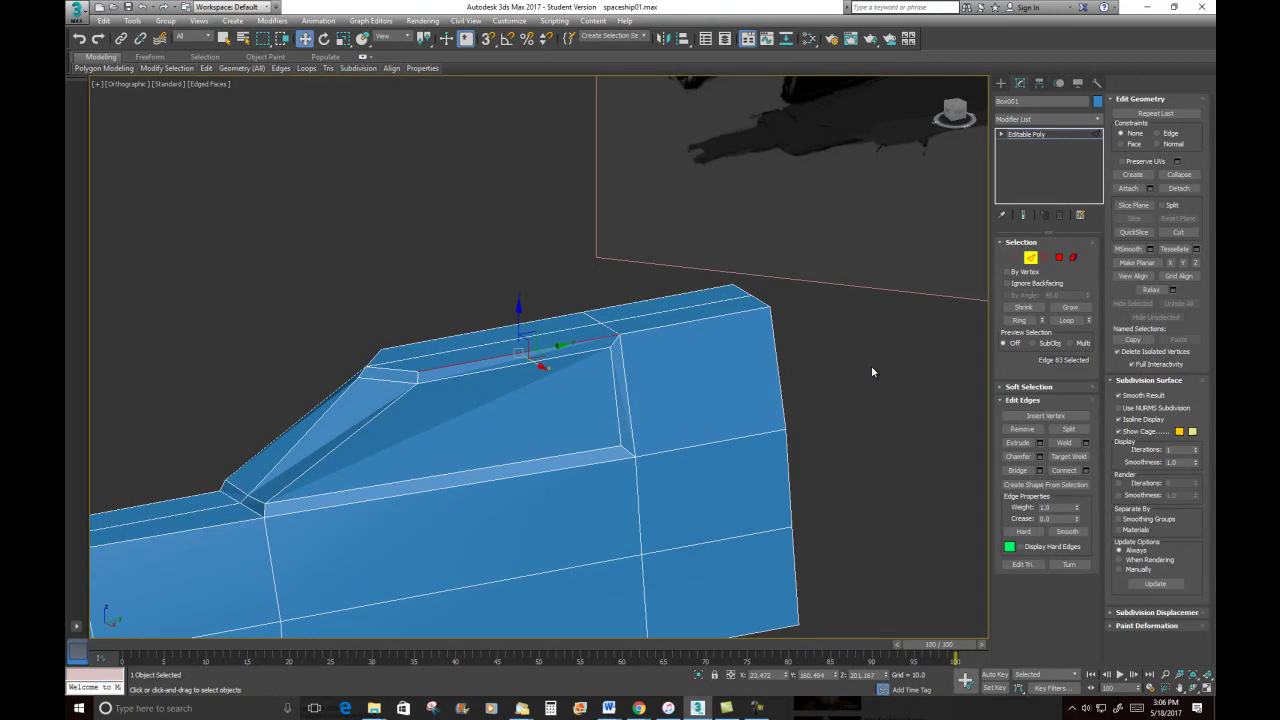
{"action": "left_click", "coordinate": [1019, 320]}
{"action": "right_click", "coordinate": [609, 294]}
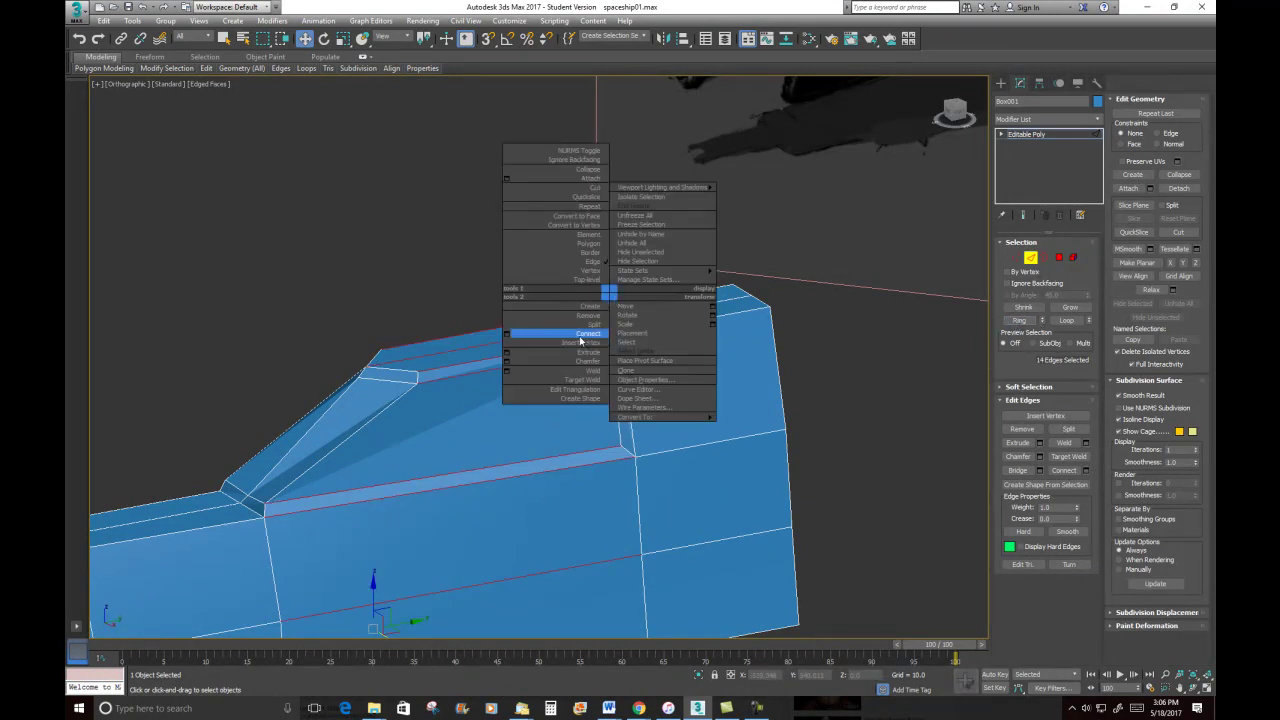
{"action": "left_click", "coordinate": [588, 334]}
Raise the side window's lower rear corner vertices and the hull's rear side vertex so the window tapers toward the back
{"action": "middle_click_drag", "start_coordinate": [631, 393], "coordinate": [588, 432], "text": "alt"}
{"action": "left_click", "coordinate": [1016, 258]}
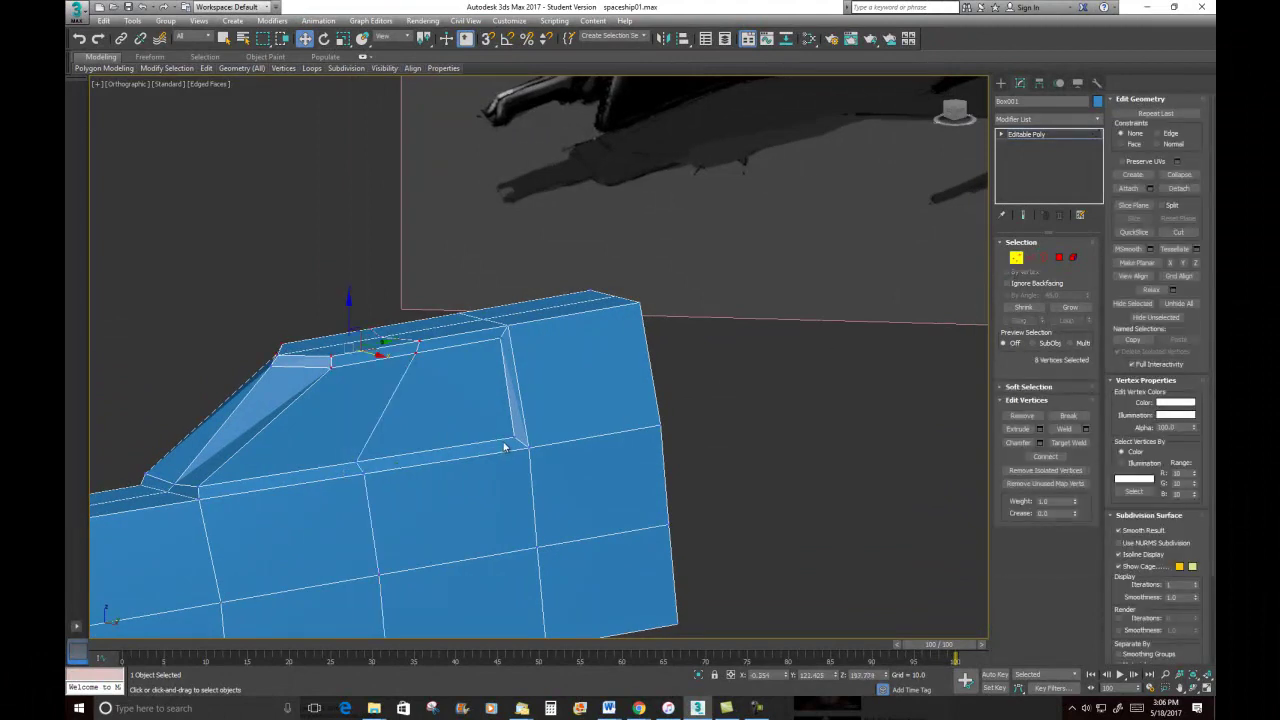
{"action": "left_click_drag", "start_coordinate": [500, 425], "coordinate": [532, 455]}
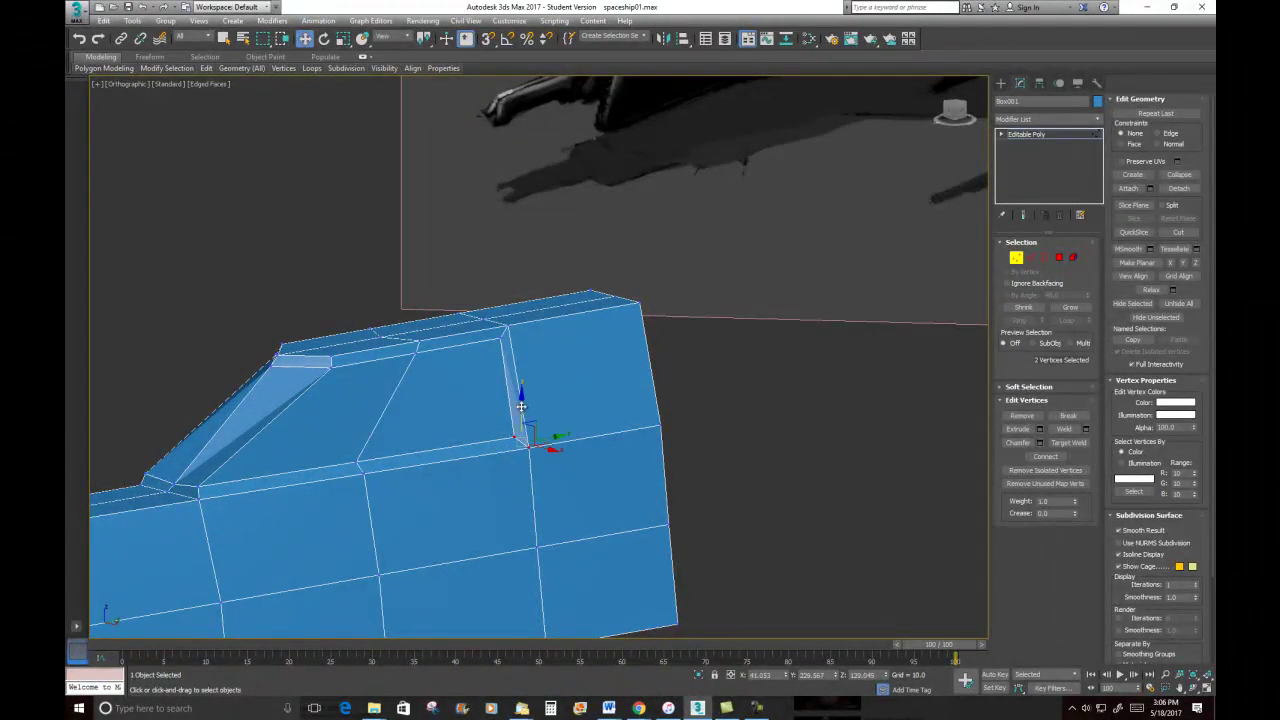
{"action": "left_click", "coordinate": [661, 427], "text": "ctrl"}
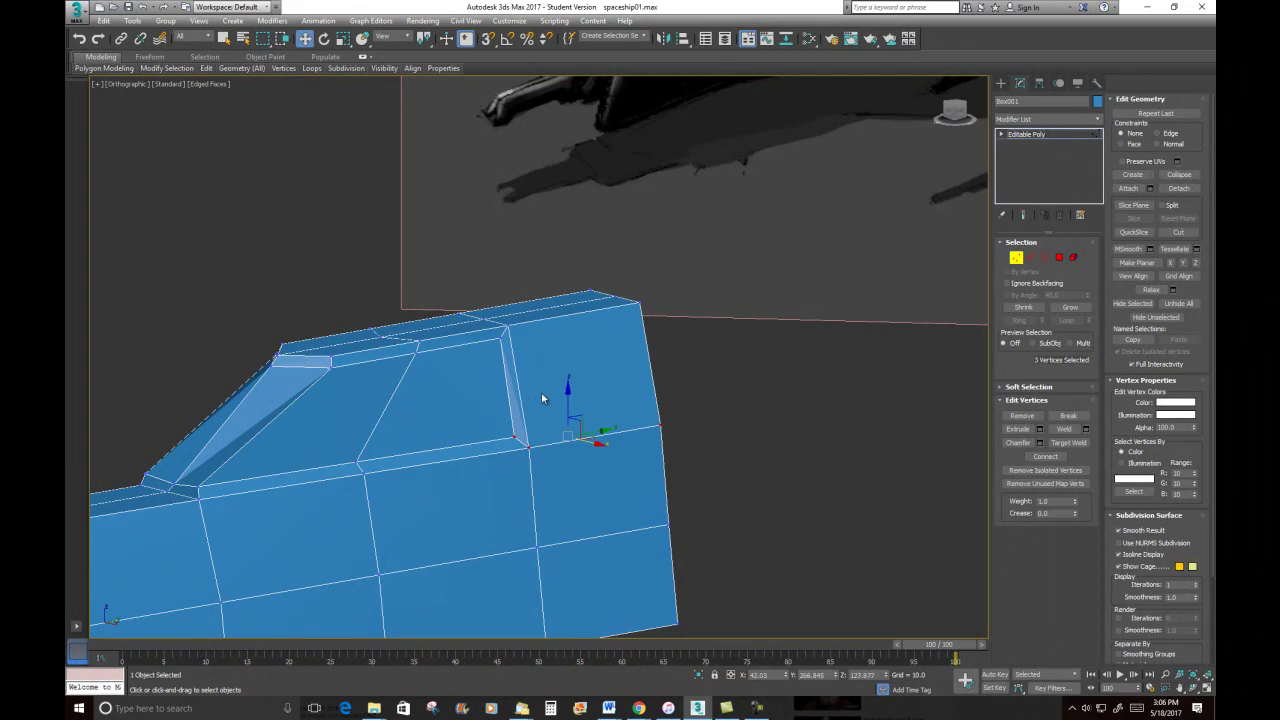
{"action": "left_click_drag", "start_coordinate": [567, 405], "coordinate": [564, 352]}
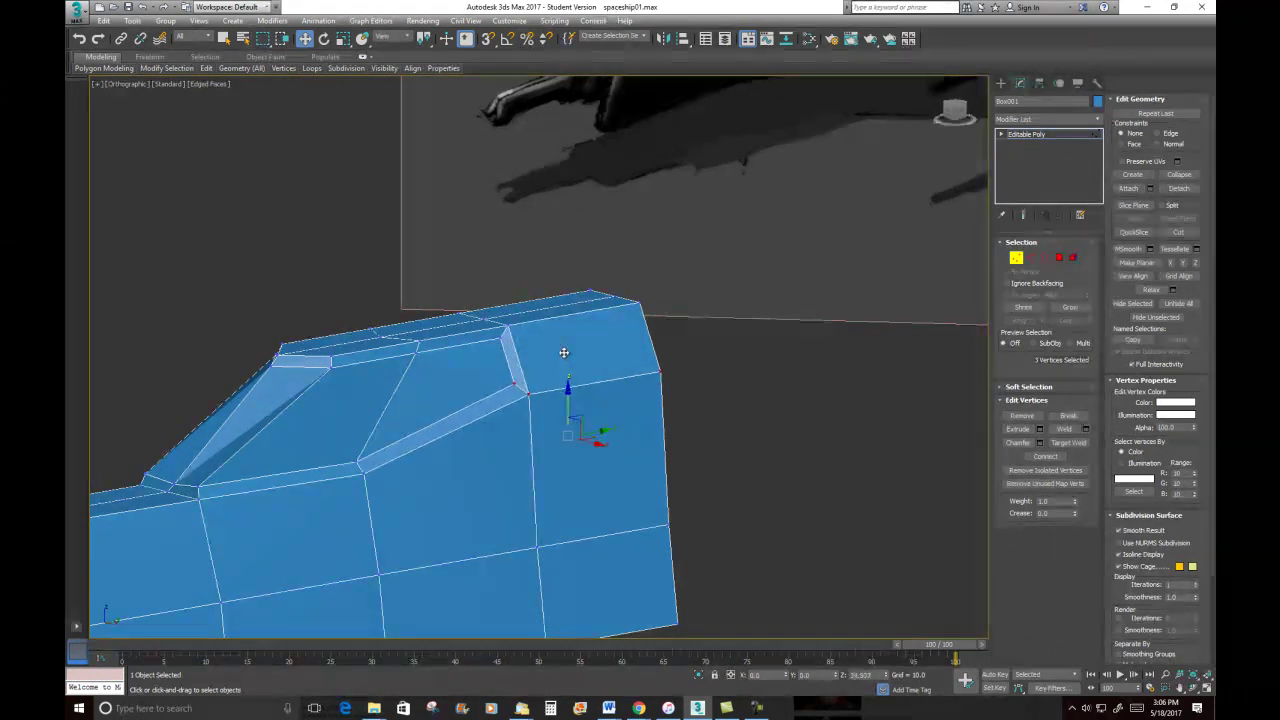
Lower the cockpit roof vertices slightly and move the group at the roof's front edge backward
{"action": "scroll", "coordinate": [564, 352], "scroll_direction": "down", "scroll_amount": 5}
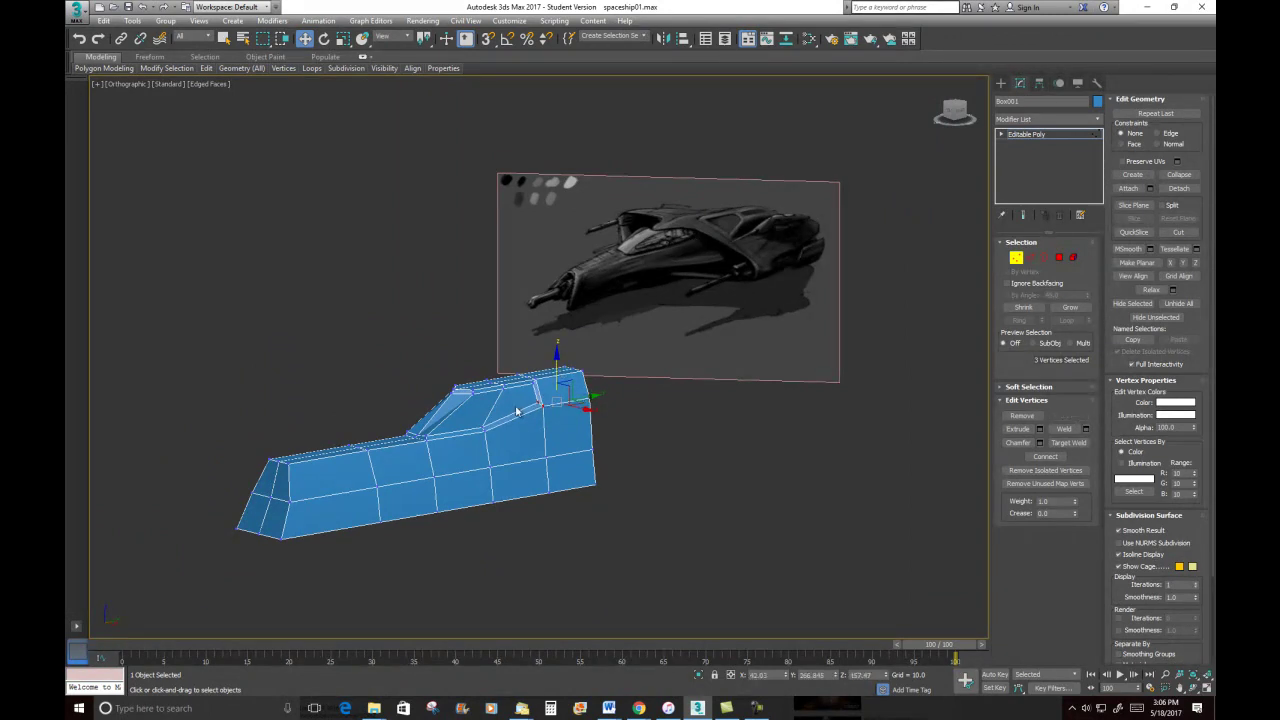
{"action": "scroll", "coordinate": [402, 410], "scroll_direction": "up", "scroll_amount": 3}
{"action": "mouse_move", "coordinate": [402, 410]}
{"action": "middle_mouse_down", "text": "alt"}
{"action": "mouse_move", "coordinate": [420, 416]}
{"action": "mouse_move", "coordinate": [403, 428]}
{"action": "mouse_move", "coordinate": [416, 418]}
{"action": "middle_mouse_up", "text": "alt"}
{"action": "left_click_drag", "start_coordinate": [777, 379], "coordinate": [777, 380]}
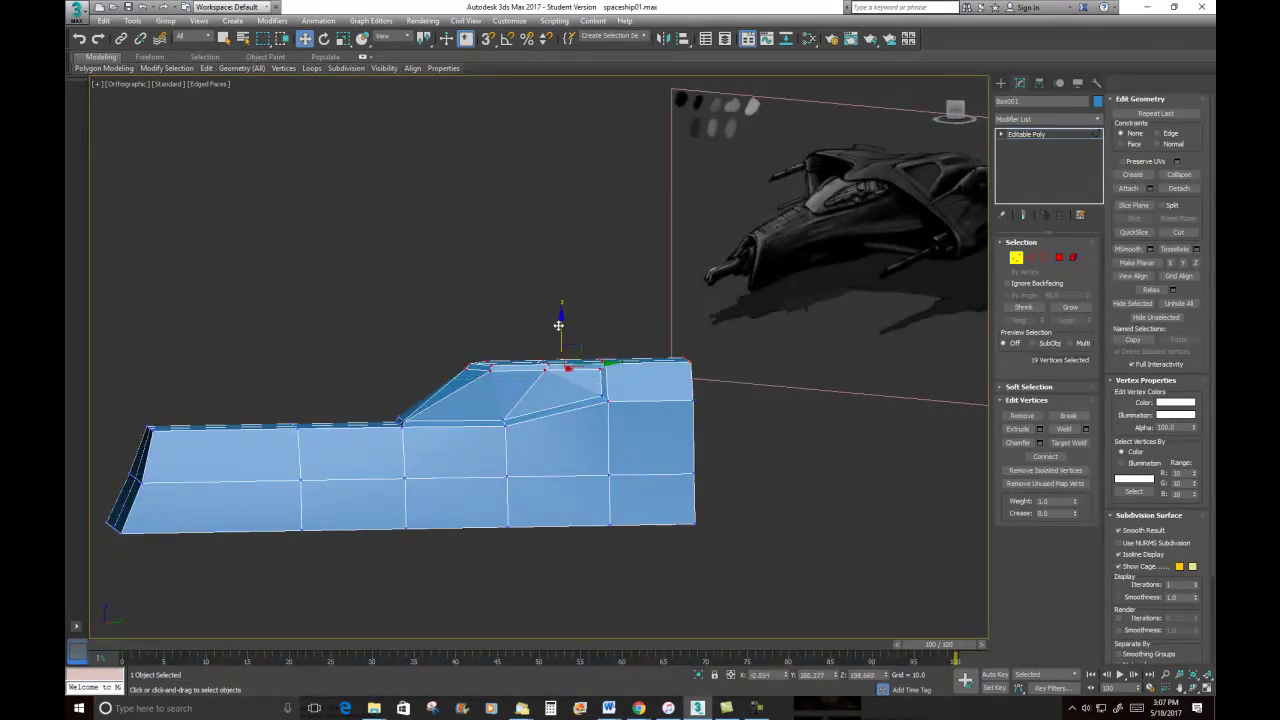
{"action": "left_click_drag", "start_coordinate": [562, 325], "coordinate": [562, 336]}
{"action": "left_click_drag", "start_coordinate": [565, 383], "coordinate": [502, 401]}
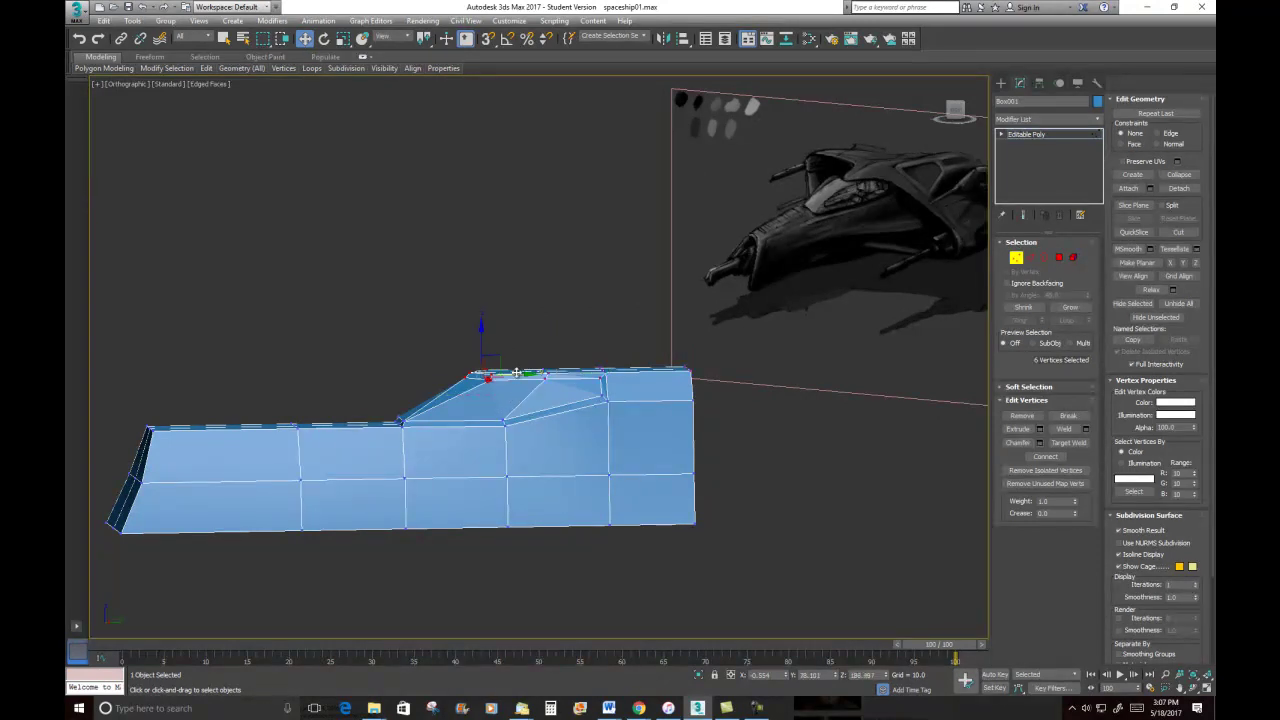
Move the three outer vertices along the roof's front edge backward to widen the strip above the windshield
{"action": "middle_click_drag", "start_coordinate": [514, 466], "coordinate": [570, 472], "text": "alt"}
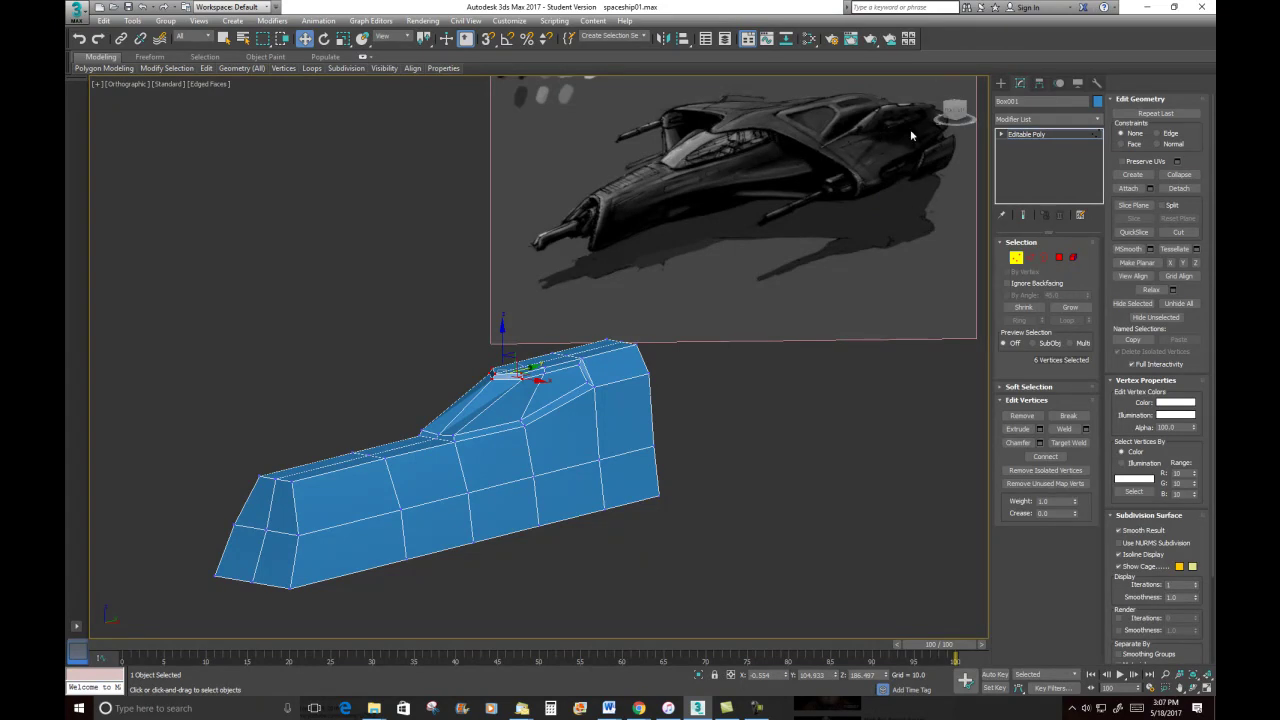
{"action": "mouse_move", "coordinate": [607, 424]}
{"action": "middle_mouse_down", "text": "alt"}
{"action": "mouse_move", "coordinate": [640, 420]}
{"action": "mouse_move", "coordinate": [580, 420]}
{"action": "mouse_move", "coordinate": [601, 421]}
{"action": "middle_mouse_up", "text": "alt"}
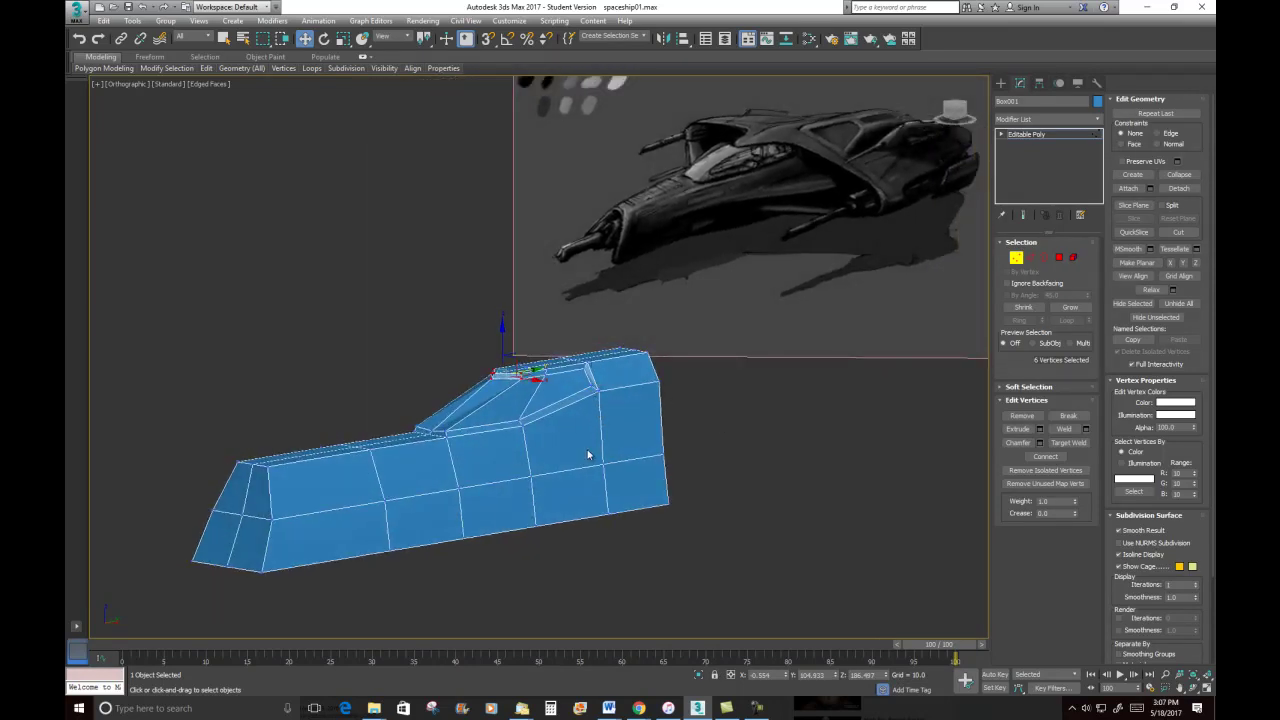
{"action": "middle_click_drag", "start_coordinate": [652, 425], "coordinate": [629, 378], "text": "alt"}
{"action": "scroll", "coordinate": [535, 367], "scroll_direction": "up", "scroll_amount": 5}
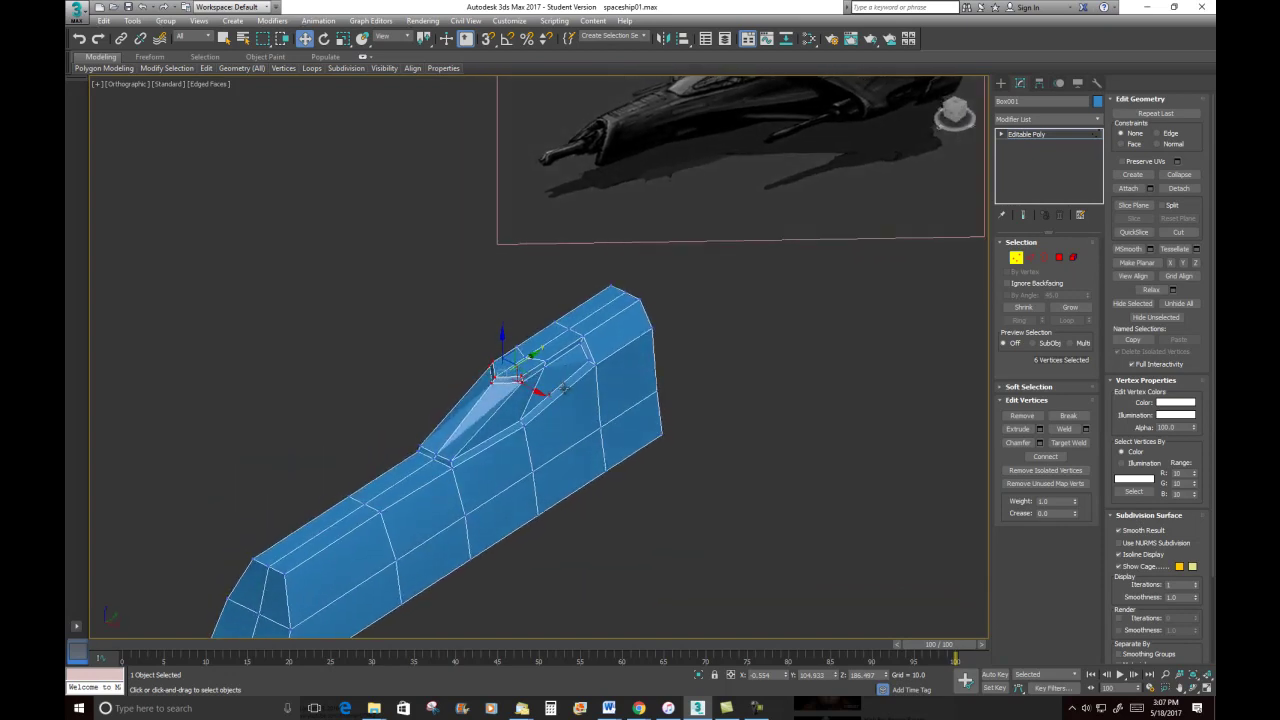
{"action": "mouse_move", "coordinate": [466, 345]}
{"action": "middle_mouse_down", "text": "alt"}
{"action": "mouse_move", "coordinate": [507, 302]}
{"action": "mouse_move", "coordinate": [458, 368]}
{"action": "middle_mouse_up", "text": "alt"}
{"action": "left_click", "coordinate": [458, 368]}
{"action": "left_click", "coordinate": [459, 369]}
{"action": "left_click", "coordinate": [499, 393], "text": "ctrl"}
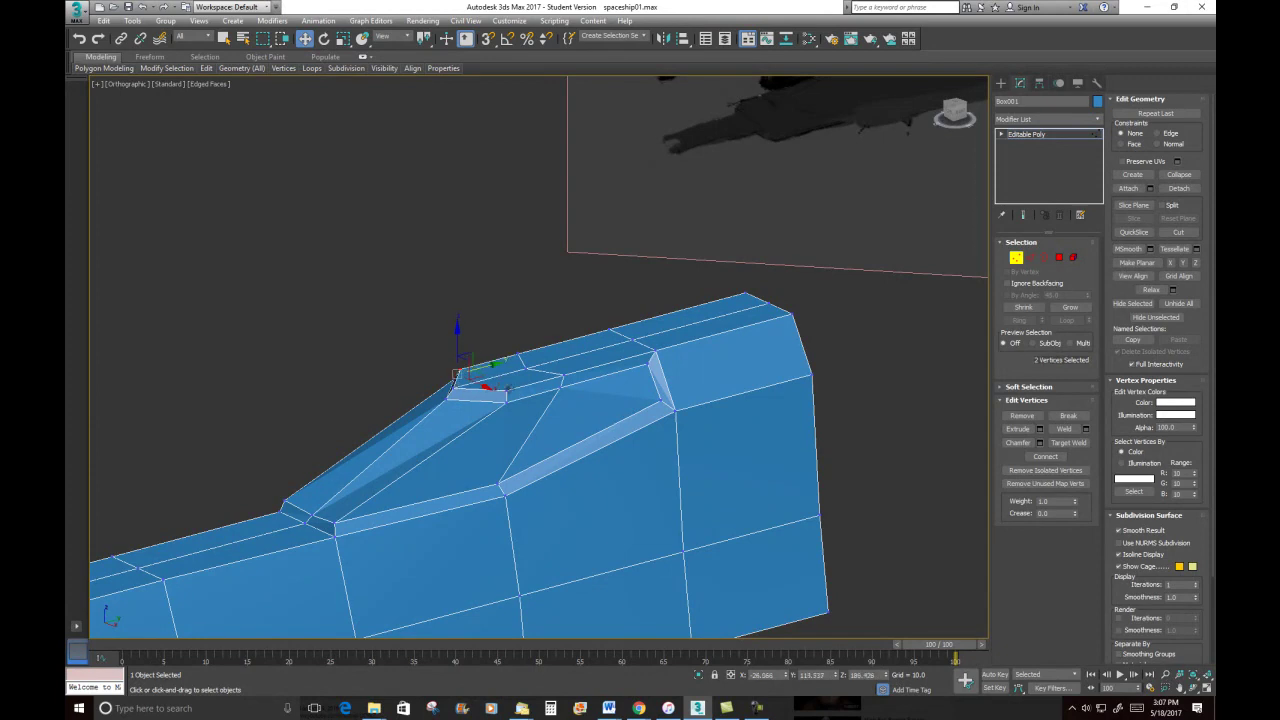
{"action": "left_click", "coordinate": [511, 378], "text": "ctrl"}
{"action": "left_click_drag", "start_coordinate": [505, 370], "coordinate": [518, 363]}
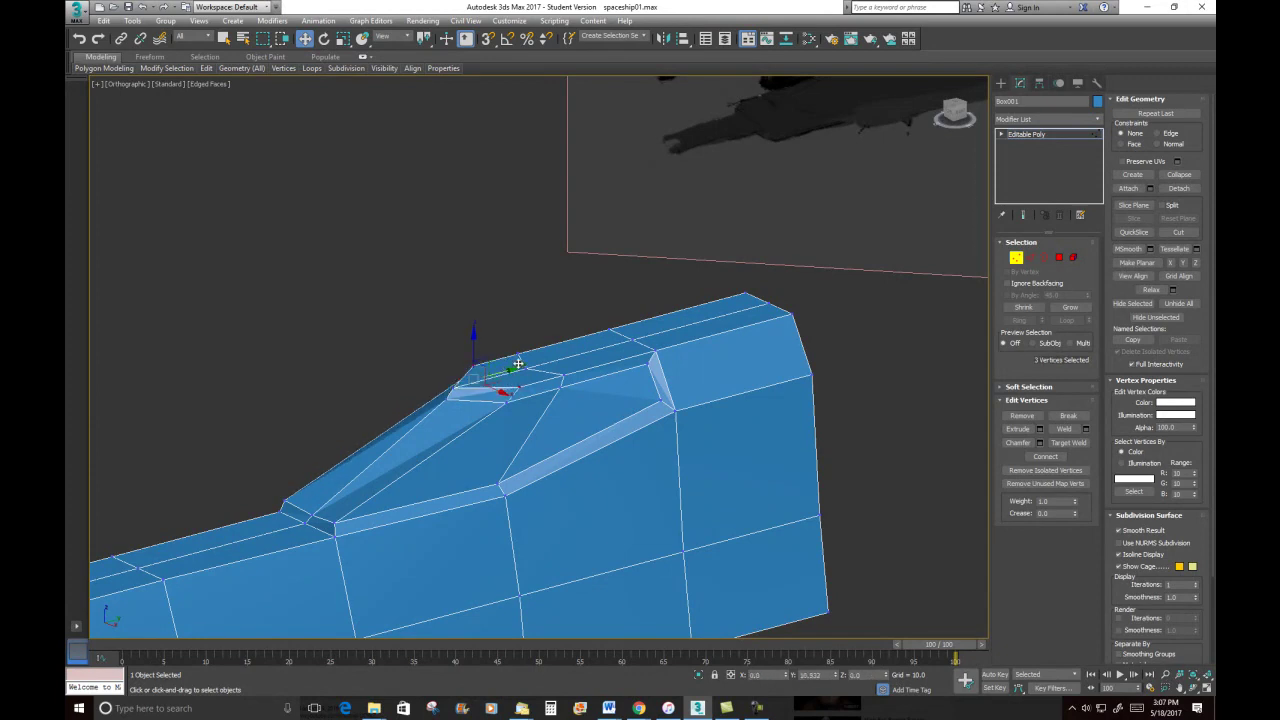
Move the three hull vertices in front of the windshield's base forward toward the nose
{"action": "mouse_move", "coordinate": [517, 363]}
{"action": "middle_mouse_down", "text": "alt"}
{"action": "mouse_move", "coordinate": [594, 374]}
{"action": "mouse_move", "coordinate": [522, 371]}
{"action": "mouse_move", "coordinate": [597, 280]}
{"action": "mouse_move", "coordinate": [554, 446]}
{"action": "middle_mouse_up", "text": "alt"}
{"action": "scroll", "coordinate": [554, 446], "scroll_direction": "down", "scroll_amount": 3}
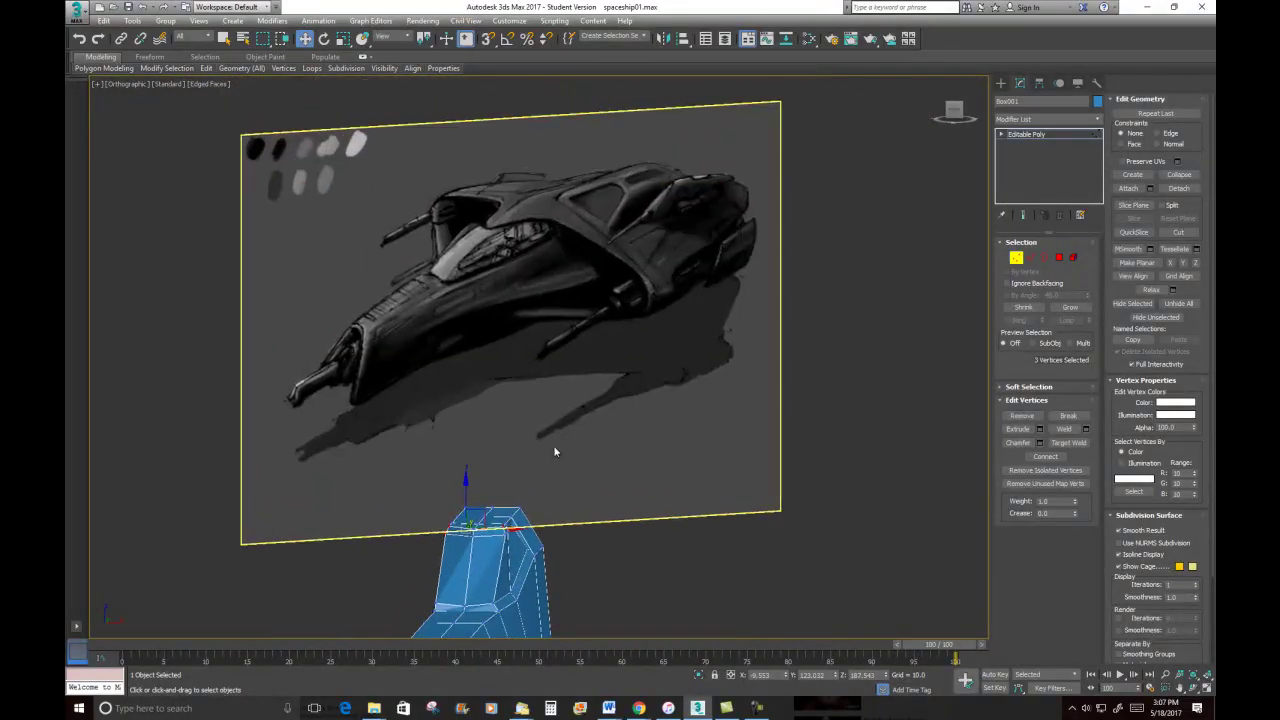
{"action": "scroll", "coordinate": [590, 300], "scroll_direction": "up", "scroll_amount": 3}
{"action": "middle_click_drag", "start_coordinate": [590, 300], "coordinate": [394, 374], "text": "alt"}
{"action": "scroll", "coordinate": [394, 374], "scroll_direction": "up", "scroll_amount": 5}
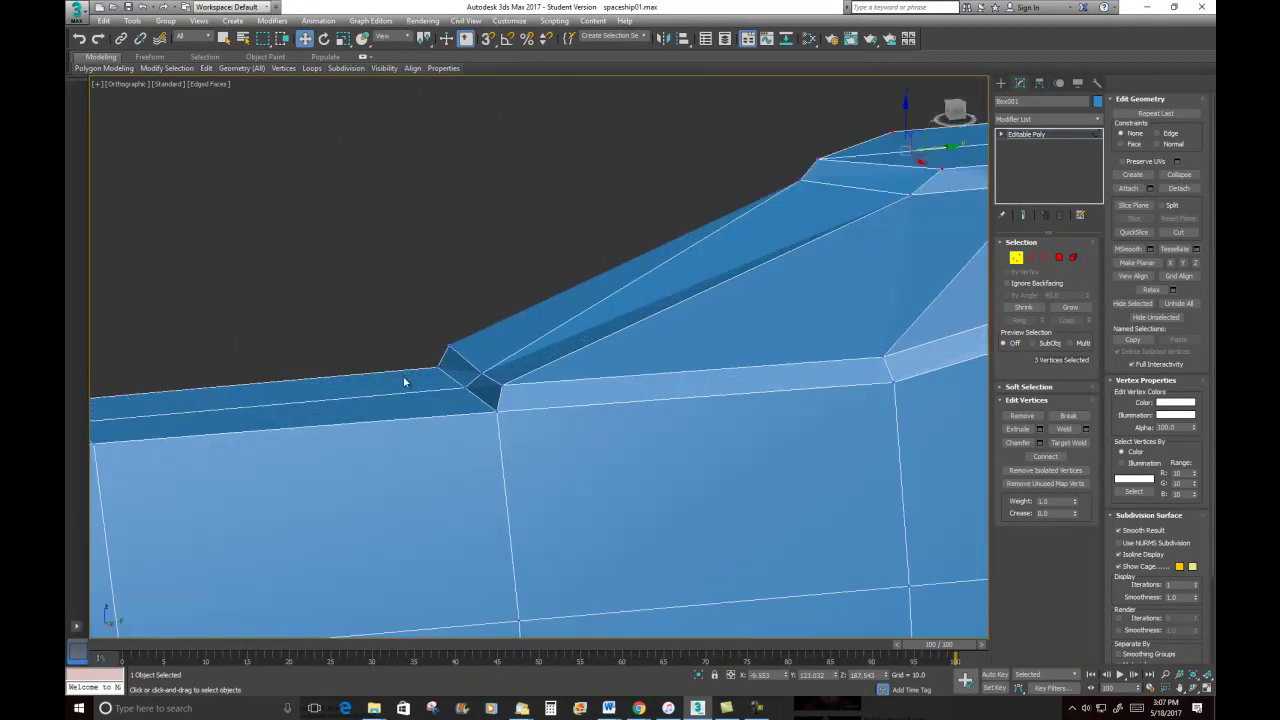
{"action": "left_click", "coordinate": [438, 368]}
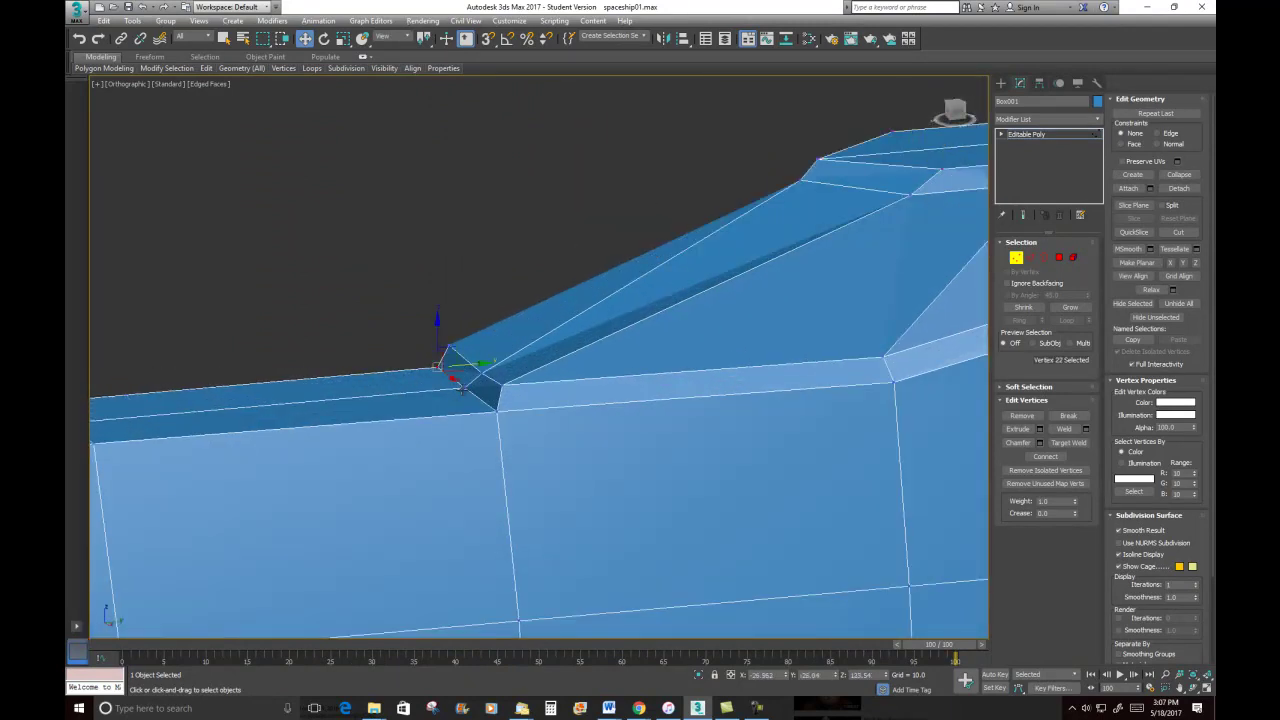
{"action": "left_click", "coordinate": [465, 387], "text": "ctrl"}
{"action": "left_click", "coordinate": [489, 412], "text": "ctrl"}
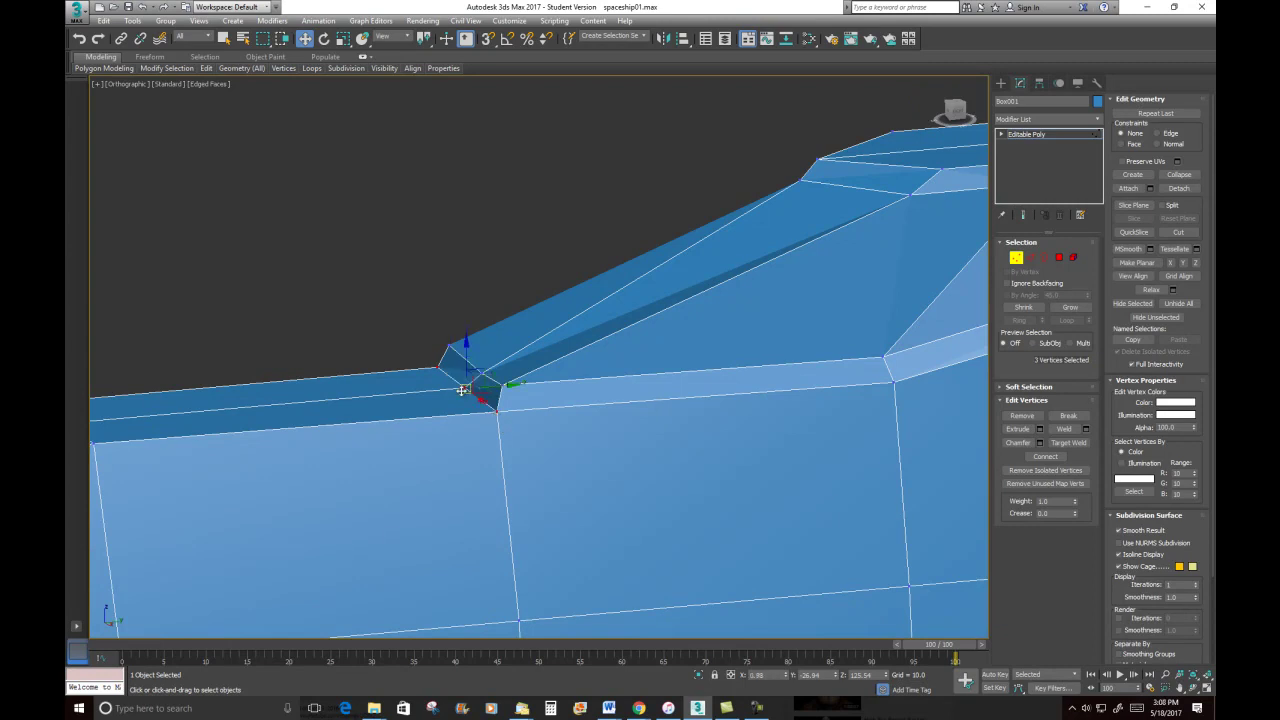
{"action": "left_click_drag", "start_coordinate": [510, 388], "coordinate": [488, 386]}
Lower the two outer corner vertices at the base of the inset windshield
{"action": "left_click", "coordinate": [429, 314]}
{"action": "left_click", "coordinate": [453, 349]}
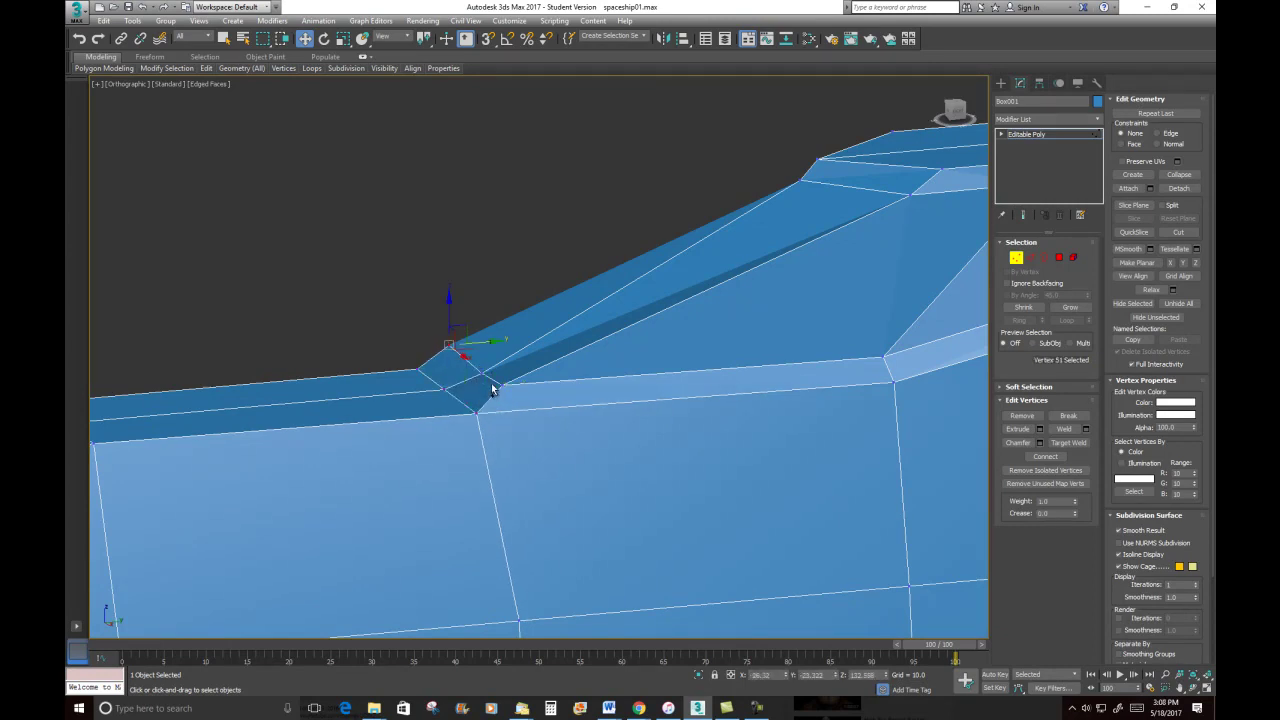
{"action": "left_click", "coordinate": [500, 386], "text": "ctrl"}
{"action": "left_click_drag", "start_coordinate": [476, 330], "coordinate": [491, 386]}
{"action": "scroll", "coordinate": [491, 386], "scroll_direction": "down", "scroll_amount": 3}
{"action": "mouse_move", "coordinate": [477, 314]}
{"action": "middle_mouse_down", "text": "alt"}
{"action": "mouse_move", "coordinate": [531, 340]}
{"action": "mouse_move", "coordinate": [476, 320]}
{"action": "middle_mouse_up", "text": "alt"}
Move the centre vertex at the windshield's base forward and lower it slightly
{"action": "left_click", "coordinate": [444, 270]}
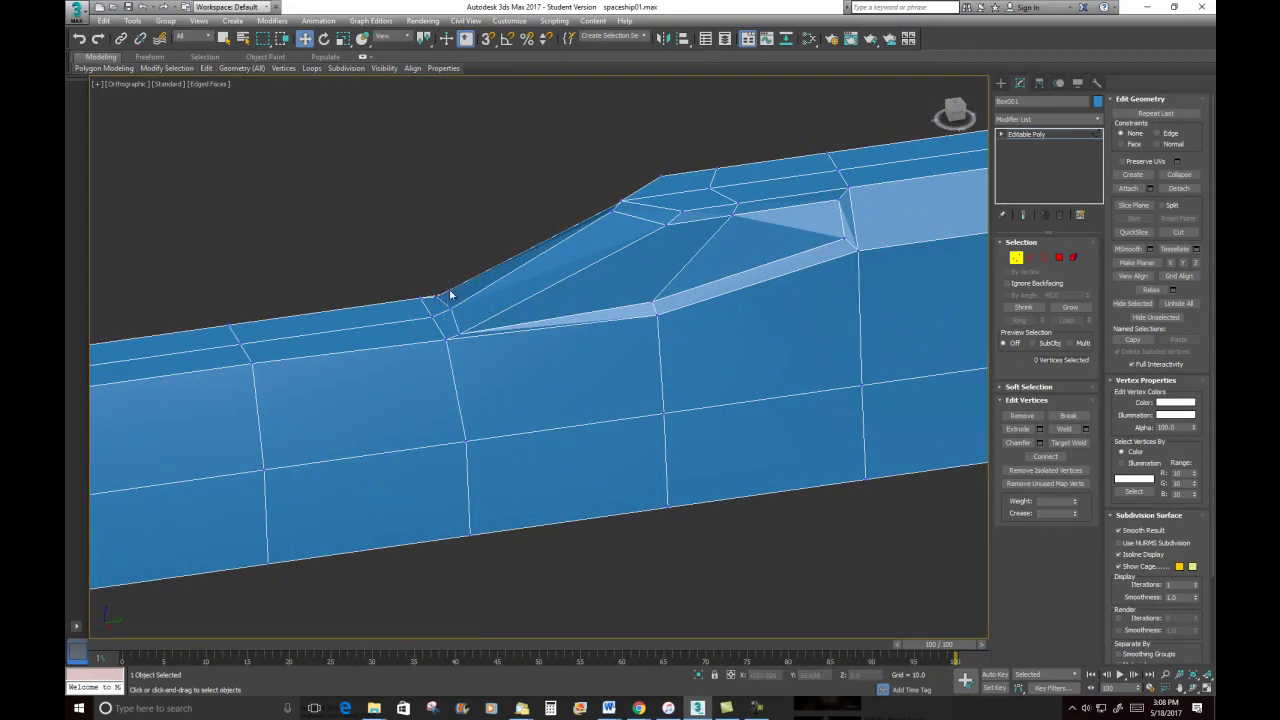
{"action": "left_click", "coordinate": [451, 310]}
{"action": "left_click_drag", "start_coordinate": [482, 307], "coordinate": [469, 304]}
{"action": "middle_click_drag", "start_coordinate": [452, 292], "coordinate": [444, 271], "text": "alt"}
{"action": "left_click_drag", "start_coordinate": [444, 273], "coordinate": [444, 281]}
{"action": "mouse_move", "coordinate": [444, 282]}
{"action": "middle_mouse_down", "text": "alt"}
{"action": "mouse_move", "coordinate": [577, 371]}
{"action": "mouse_move", "coordinate": [614, 354]}
{"action": "mouse_move", "coordinate": [588, 392]}
{"action": "mouse_move", "coordinate": [582, 458]}
{"action": "mouse_move", "coordinate": [521, 445]}
{"action": "middle_mouse_up", "text": "alt"}
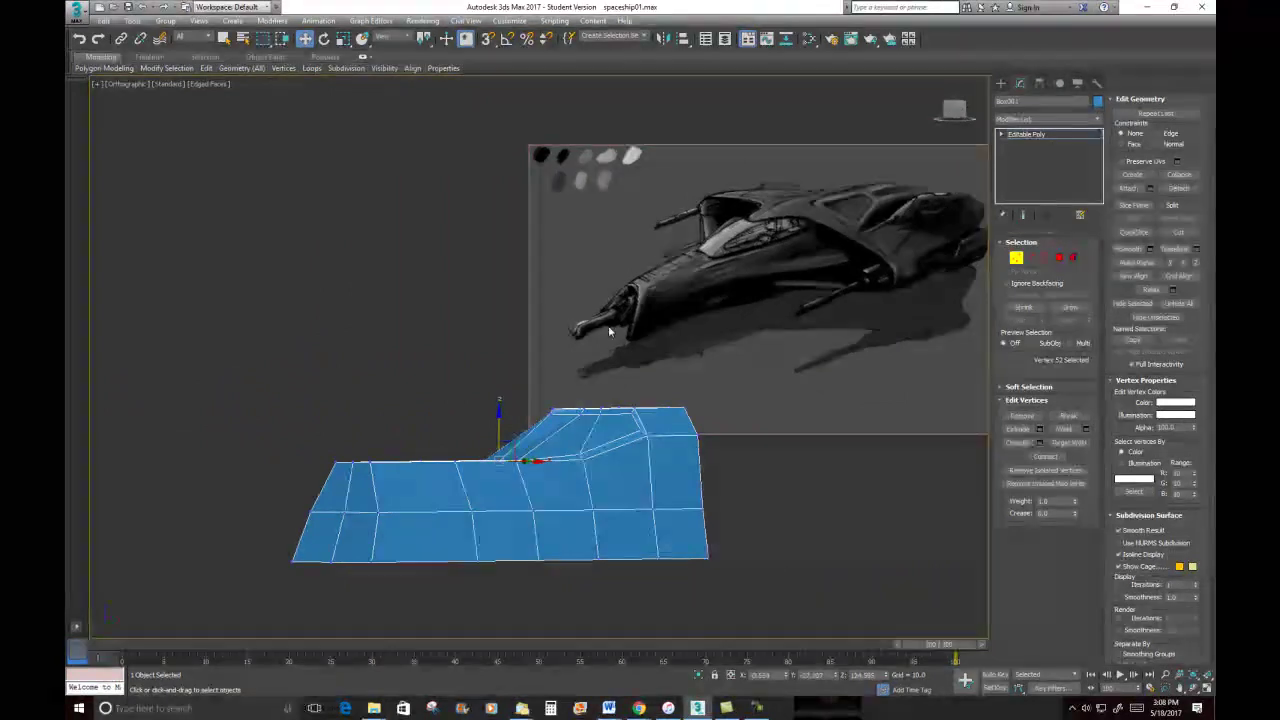
Select the six polygons that make up the hull's rear end face
{"action": "middle_click_drag", "start_coordinate": [465, 521], "coordinate": [500, 476], "text": "alt"}
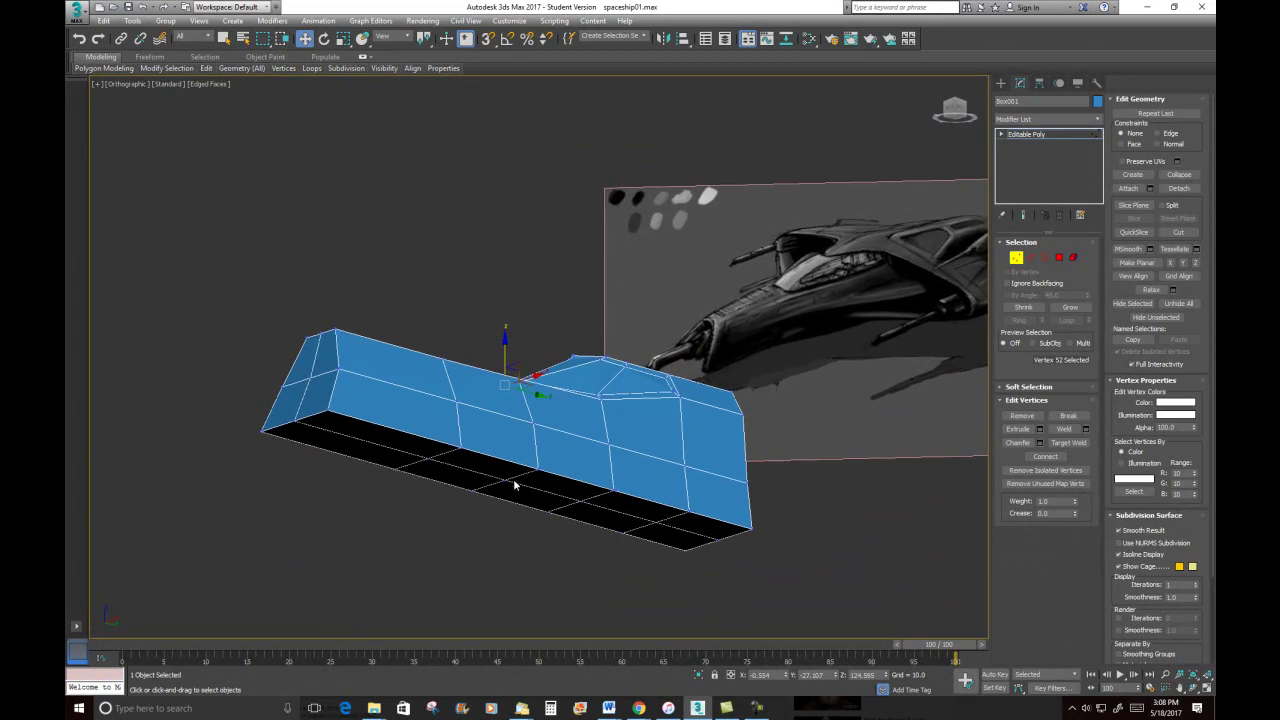
{"action": "middle_click_drag", "start_coordinate": [698, 416], "coordinate": [600, 460], "text": "alt"}
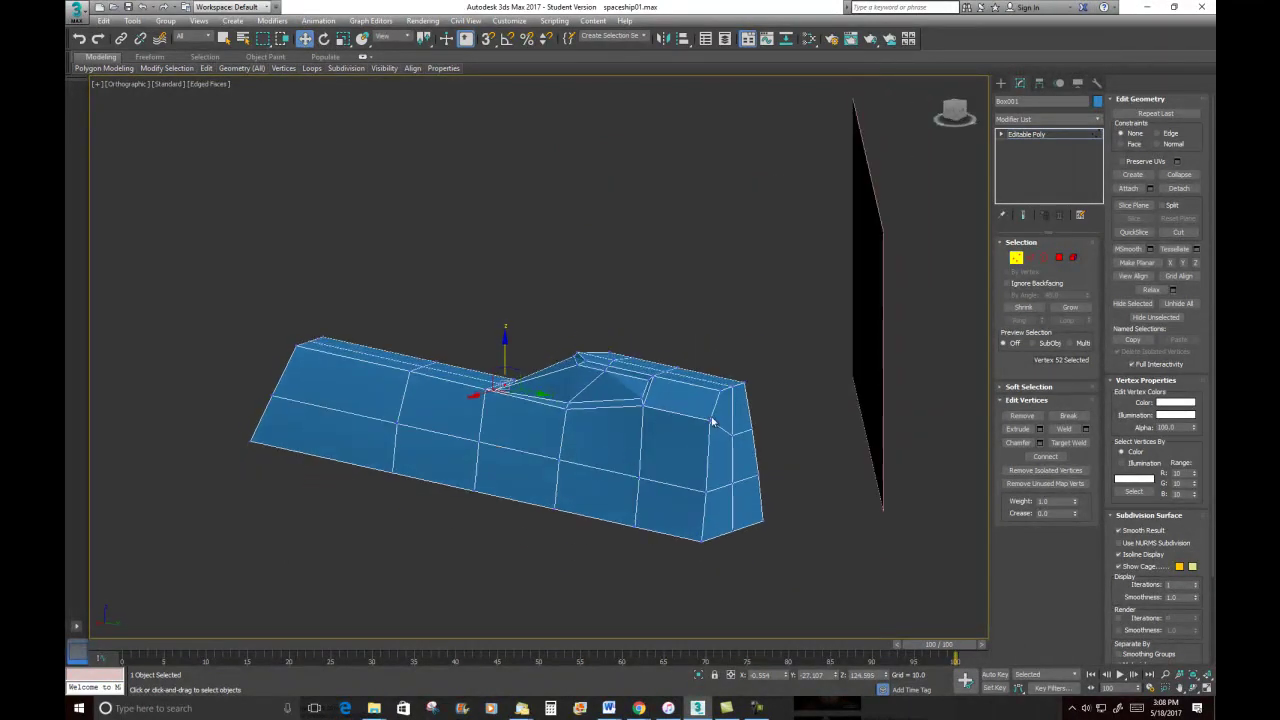
{"action": "left_click", "coordinate": [1061, 259]}
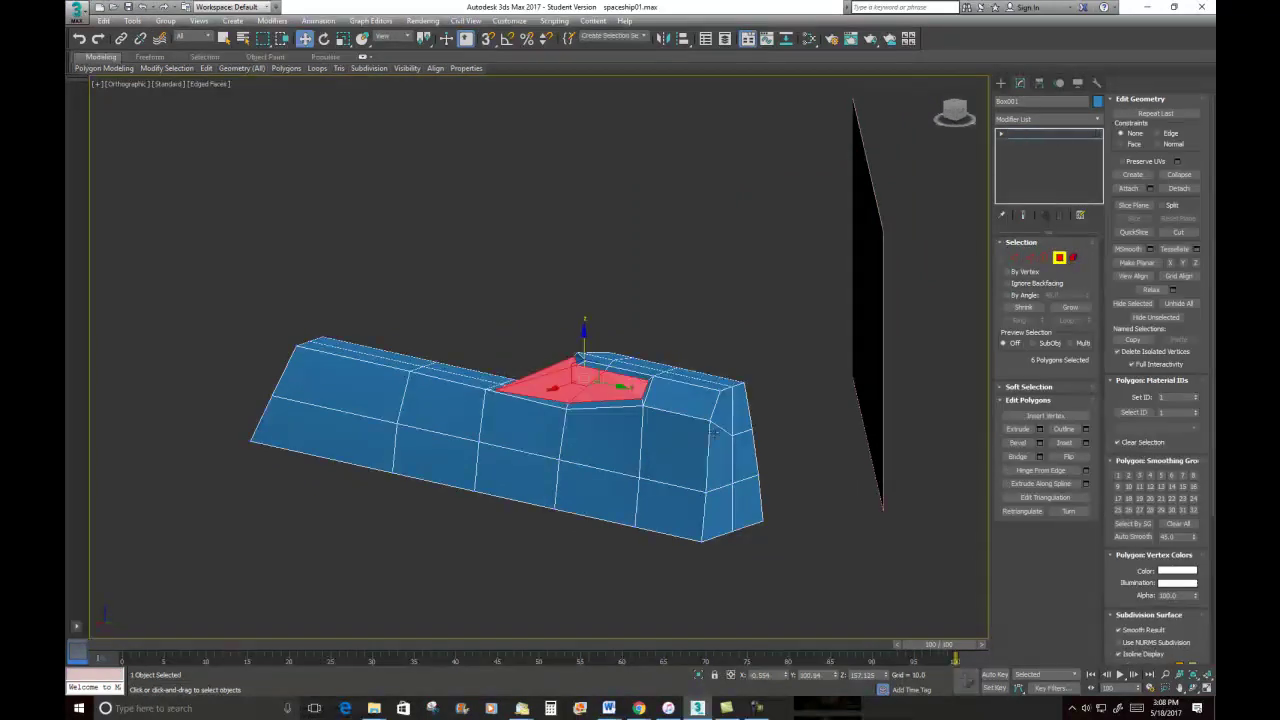
{"action": "left_click", "coordinate": [733, 410]}
{"action": "left_click", "coordinate": [728, 440], "text": "ctrl"}
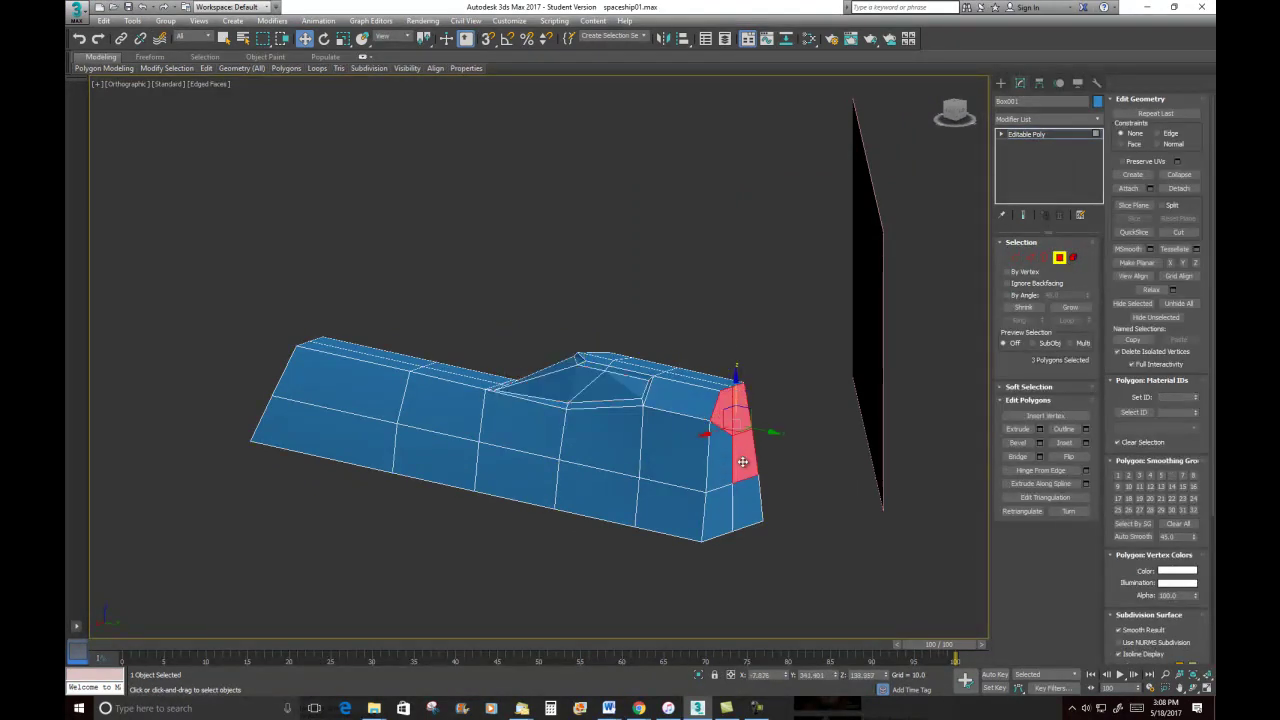
{"action": "left_click", "coordinate": [715, 468], "text": "ctrl"}
{"action": "left_click", "coordinate": [740, 497], "text": "ctrl"}
{"action": "left_click", "coordinate": [724, 506], "text": "ctrl"}
Extend the polygon selection along the hull's underside from the rear end to the nose
{"action": "middle_click_drag", "start_coordinate": [724, 506], "coordinate": [664, 505], "text": "alt"}
{"action": "left_click", "coordinate": [662, 505], "text": "ctrl"}
{"action": "left_click", "coordinate": [687, 539], "text": "ctrl"}
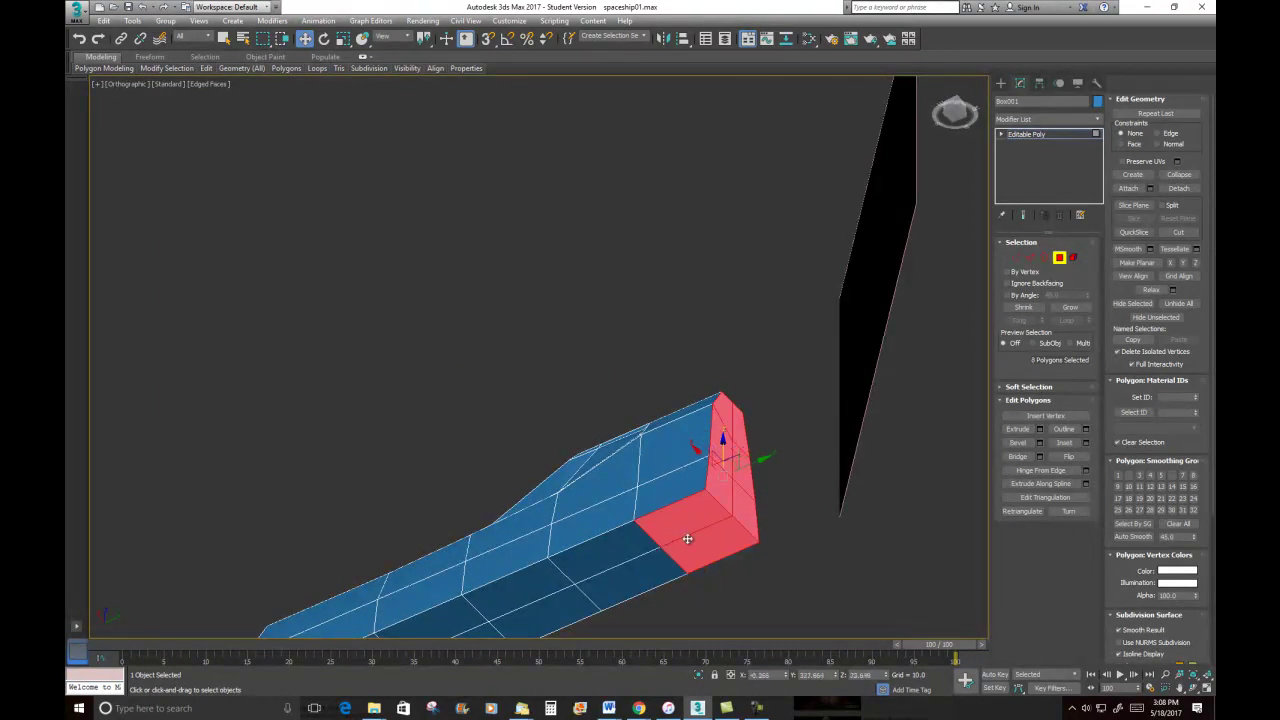
{"action": "left_click", "coordinate": [636, 540], "text": "ctrl"}
{"action": "middle_click_drag", "start_coordinate": [610, 568], "coordinate": [666, 408], "text": "alt"}
{"action": "left_click", "coordinate": [666, 408], "text": "ctrl"}
{"action": "left_click", "coordinate": [619, 407], "text": "ctrl"}
{"action": "left_click", "coordinate": [632, 441], "text": "ctrl"}
{"action": "left_click", "coordinate": [531, 432], "text": "ctrl"}
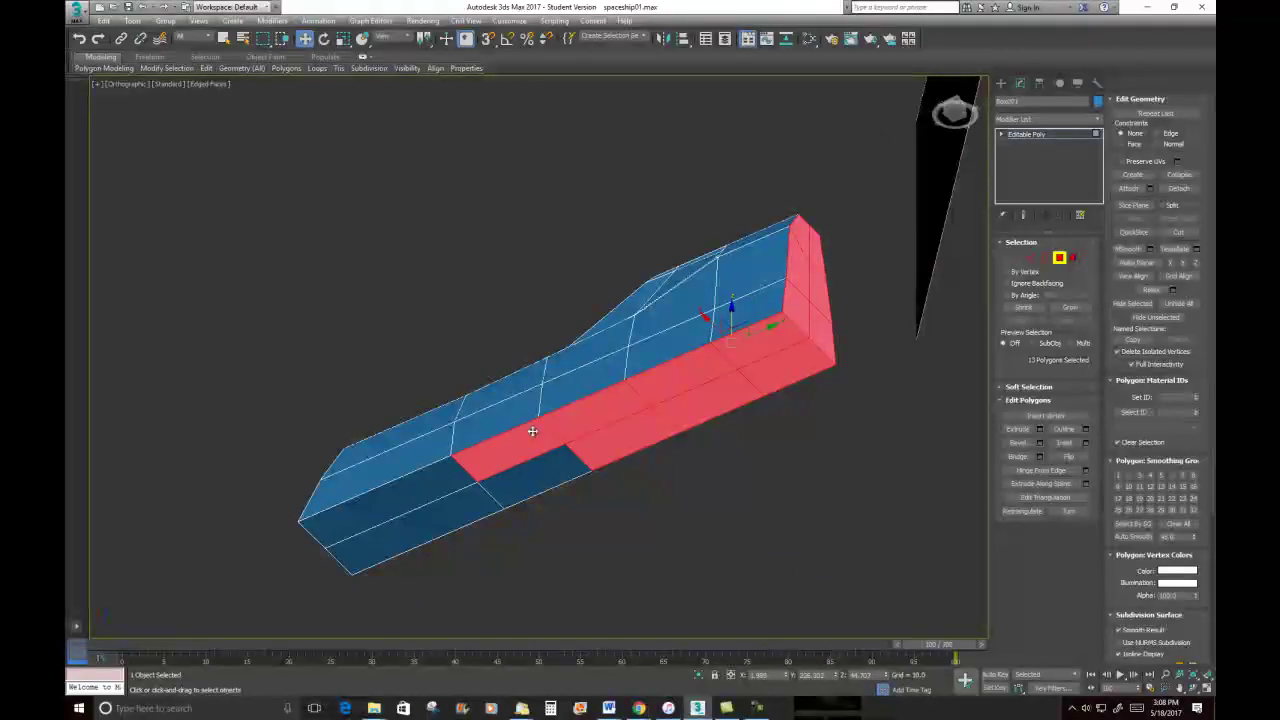
{"action": "left_click", "coordinate": [526, 472], "text": "ctrl"}
{"action": "middle_click_drag", "start_coordinate": [395, 412], "coordinate": [465, 270], "text": "alt"}
{"action": "left_click", "coordinate": [465, 271], "text": "ctrl"}
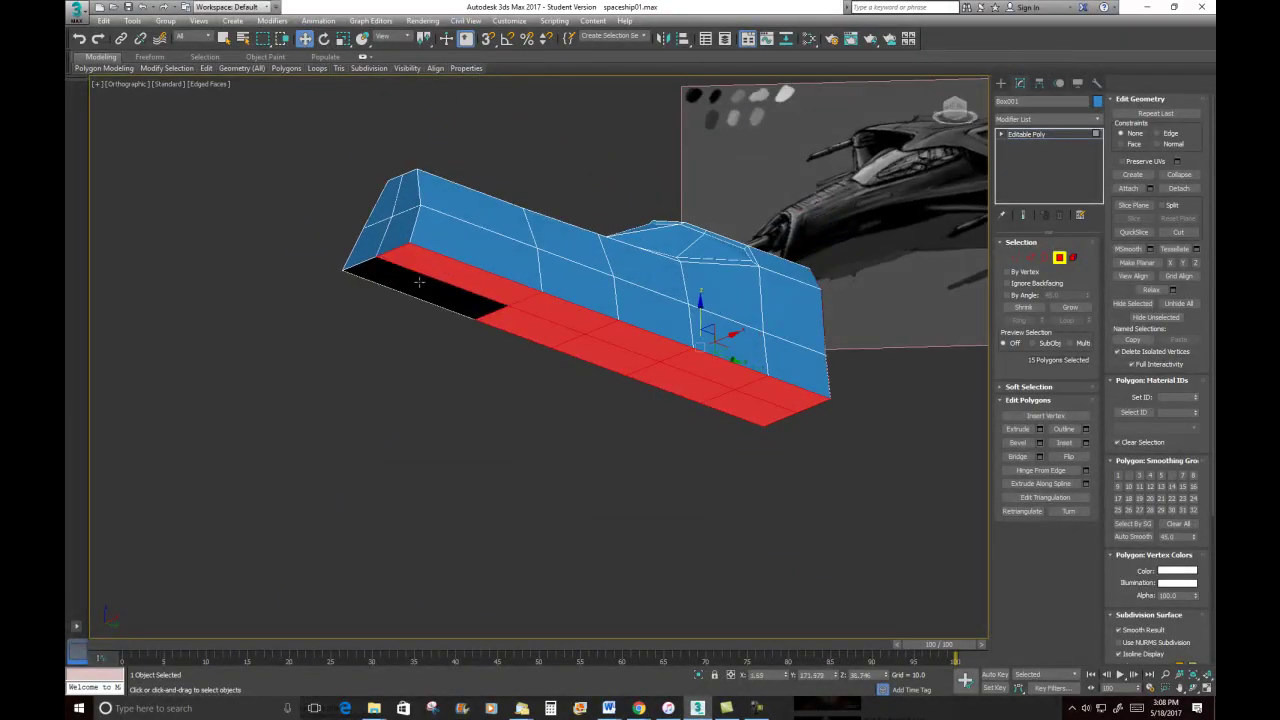
Add the four polygons of the nose's front end face to the selection
{"action": "left_click", "coordinate": [403, 222], "text": "ctrl"}
{"action": "left_click", "coordinate": [410, 195], "text": "ctrl"}
{"action": "left_click", "coordinate": [392, 199], "text": "ctrl"}
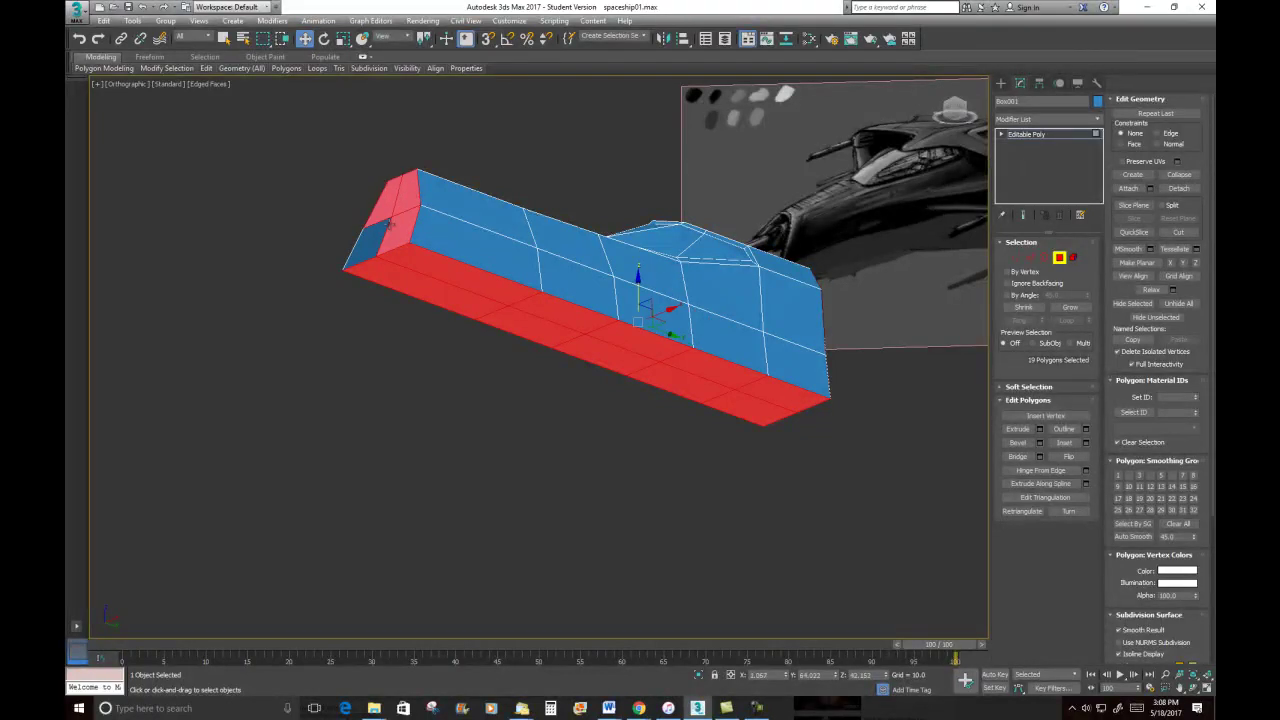
{"action": "left_click", "coordinate": [375, 229], "text": "ctrl"}
{"action": "middle_click_drag", "start_coordinate": [519, 248], "coordinate": [522, 316], "text": "alt"}
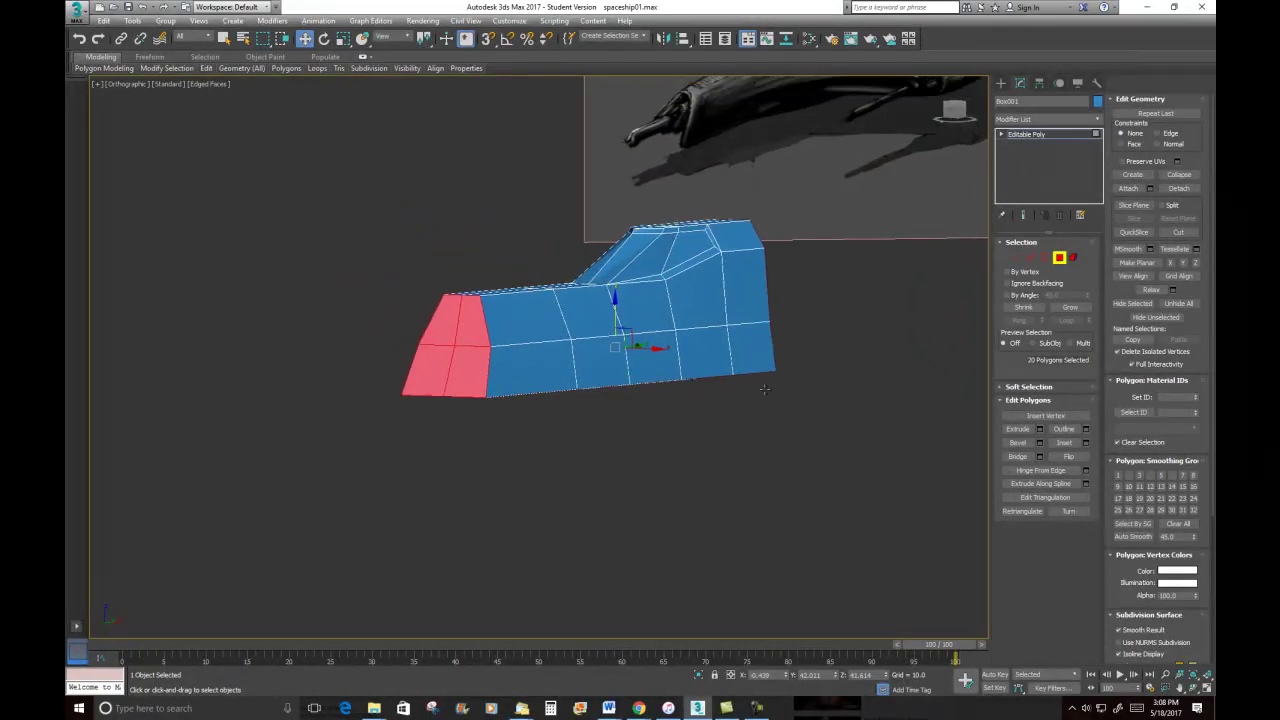
Inset the selected nose, underside and rear polygons slightly to leave a narrow border around them
{"action": "right_click", "coordinate": [478, 251]}
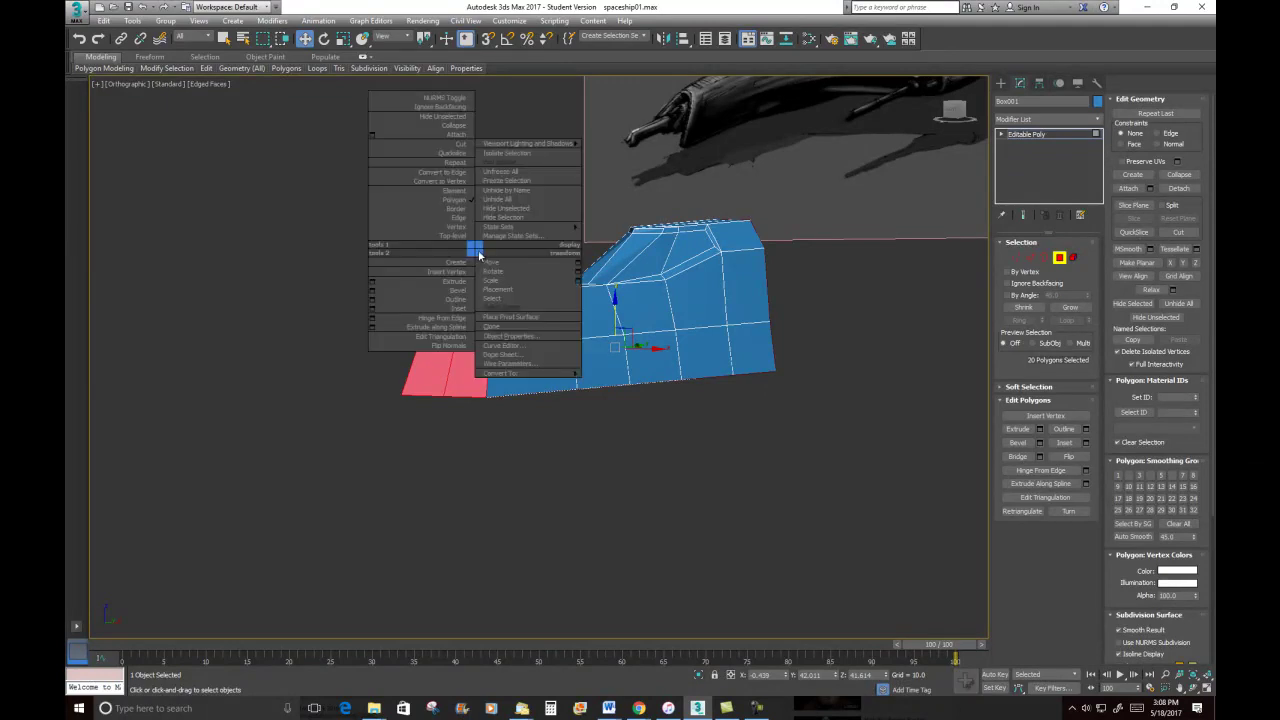
{"action": "left_click", "coordinate": [463, 310]}
{"action": "left_click_drag", "start_coordinate": [466, 321], "coordinate": [466, 316]}
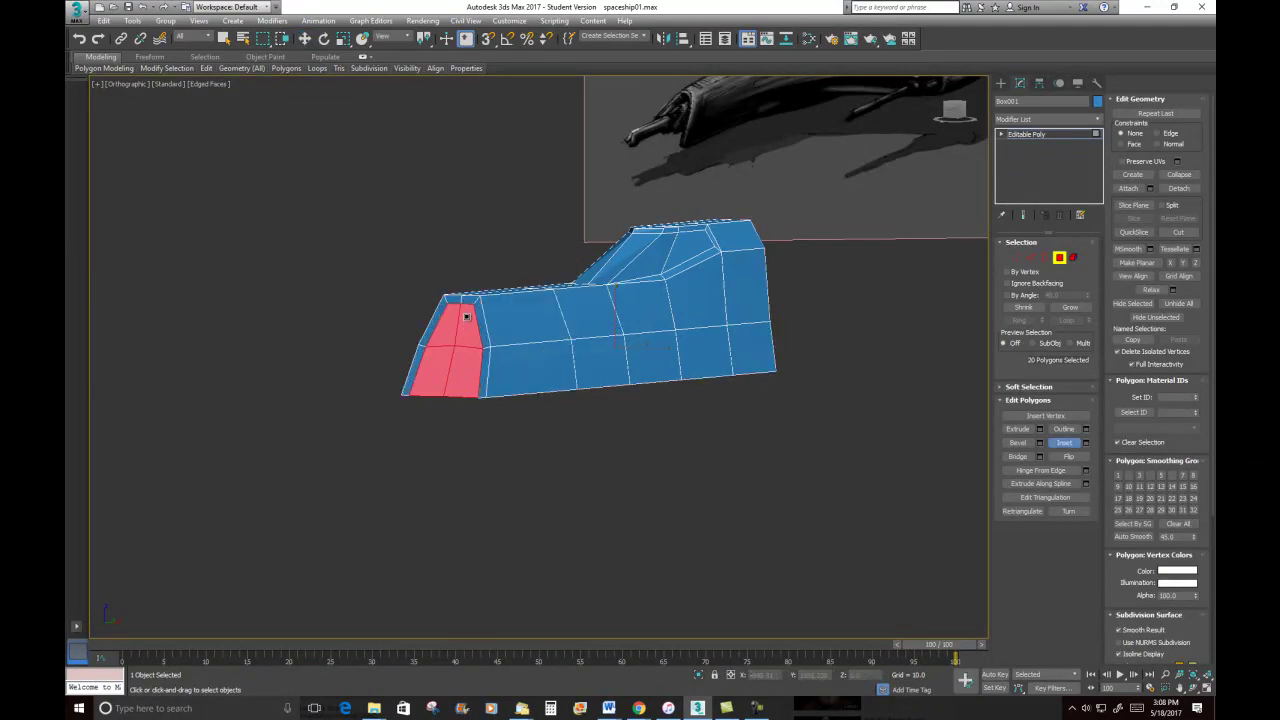
{"action": "mouse_move", "coordinate": [555, 378]}
{"action": "middle_mouse_down", "text": "alt"}
{"action": "mouse_move", "coordinate": [509, 314]}
{"action": "mouse_move", "coordinate": [520, 330]}
{"action": "mouse_move", "coordinate": [483, 351]}
{"action": "mouse_move", "coordinate": [540, 371]}
{"action": "middle_mouse_up", "text": "alt"}
{"action": "key", "text": "w"}
Set up an inward extrusion of the inset polygons along Local Normal with a height of about -19
{"action": "right_click", "coordinate": [436, 350]}
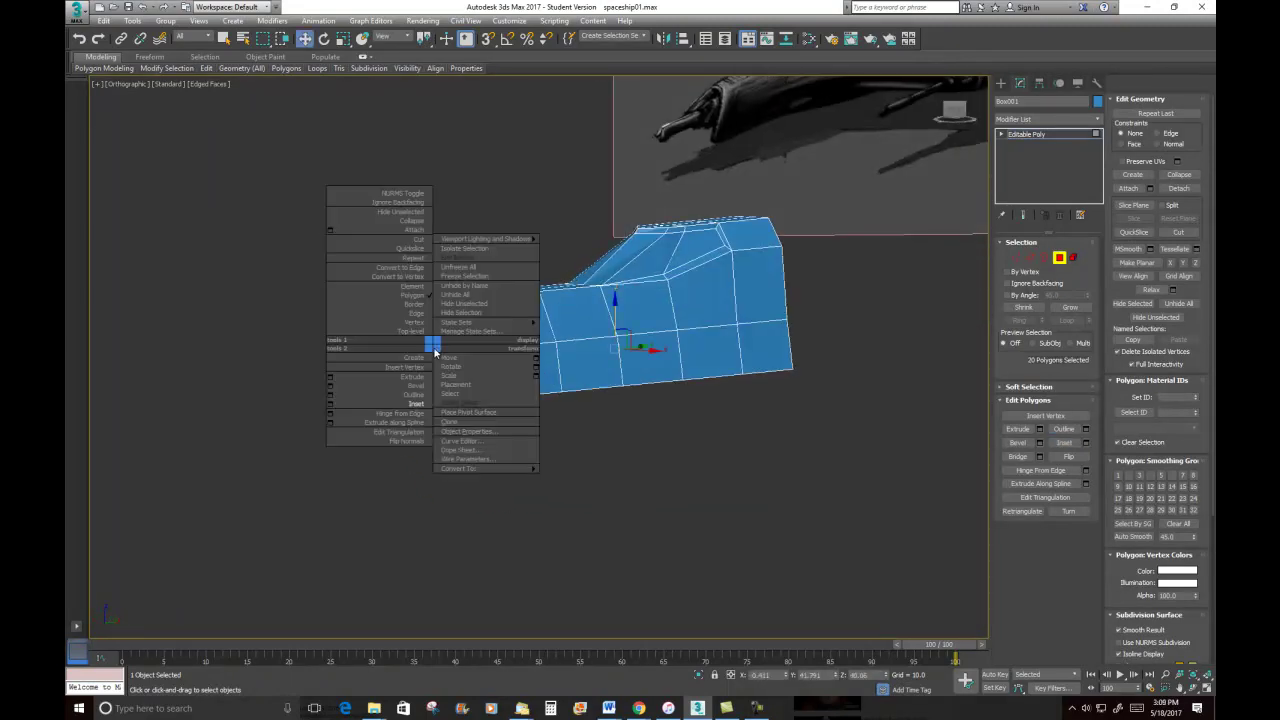
{"action": "left_click", "coordinate": [330, 377]}
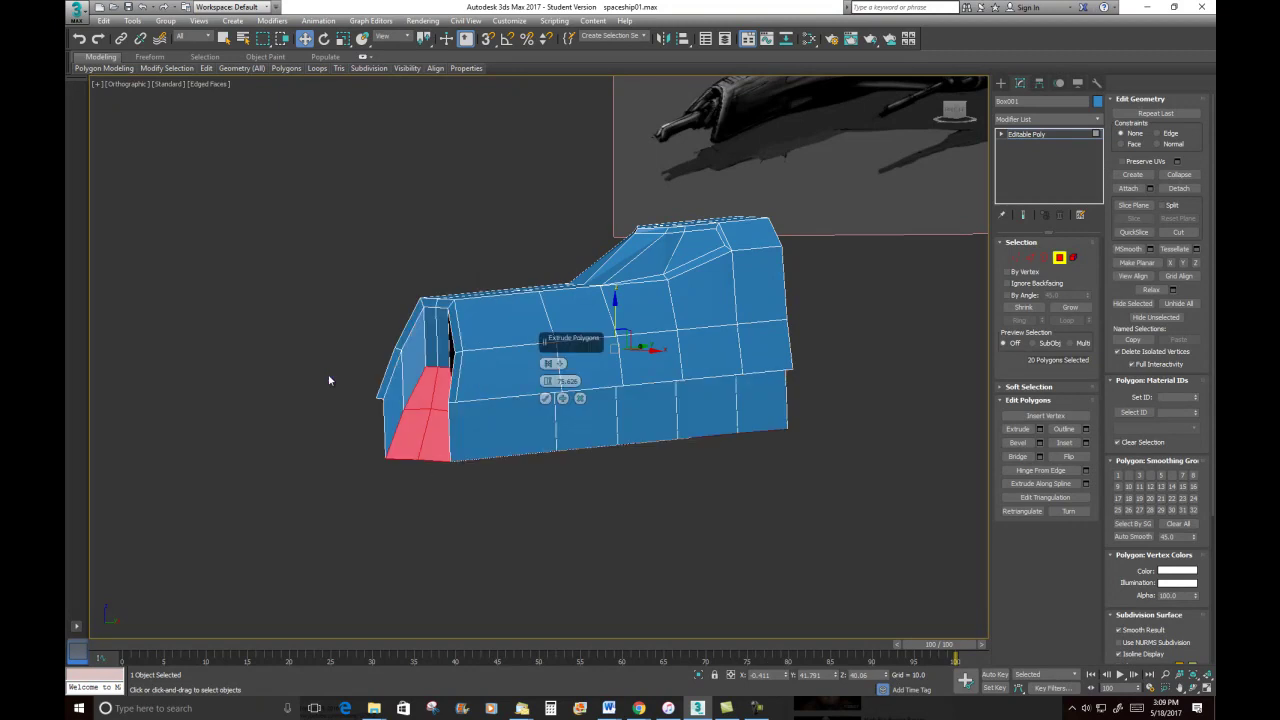
{"action": "left_click", "coordinate": [560, 364]}
{"action": "left_click", "coordinate": [585, 385]}
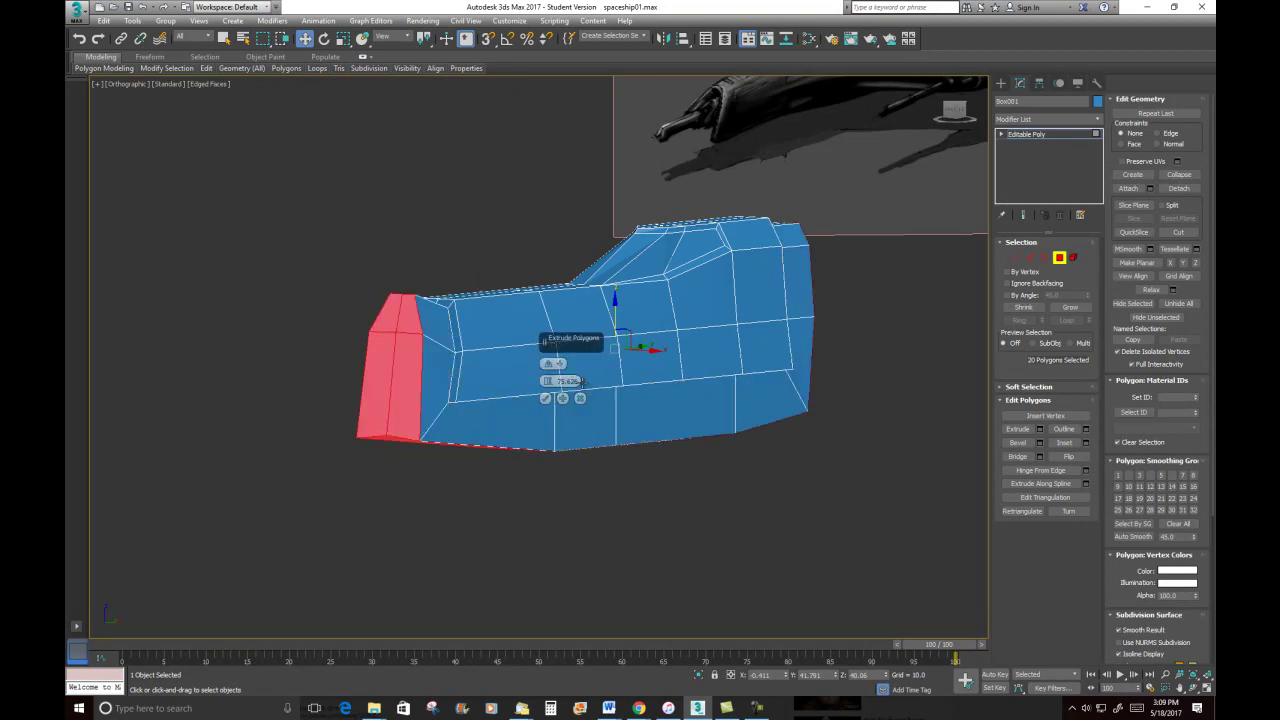
{"action": "left_click_drag", "start_coordinate": [547, 381], "coordinate": [561, 453]}
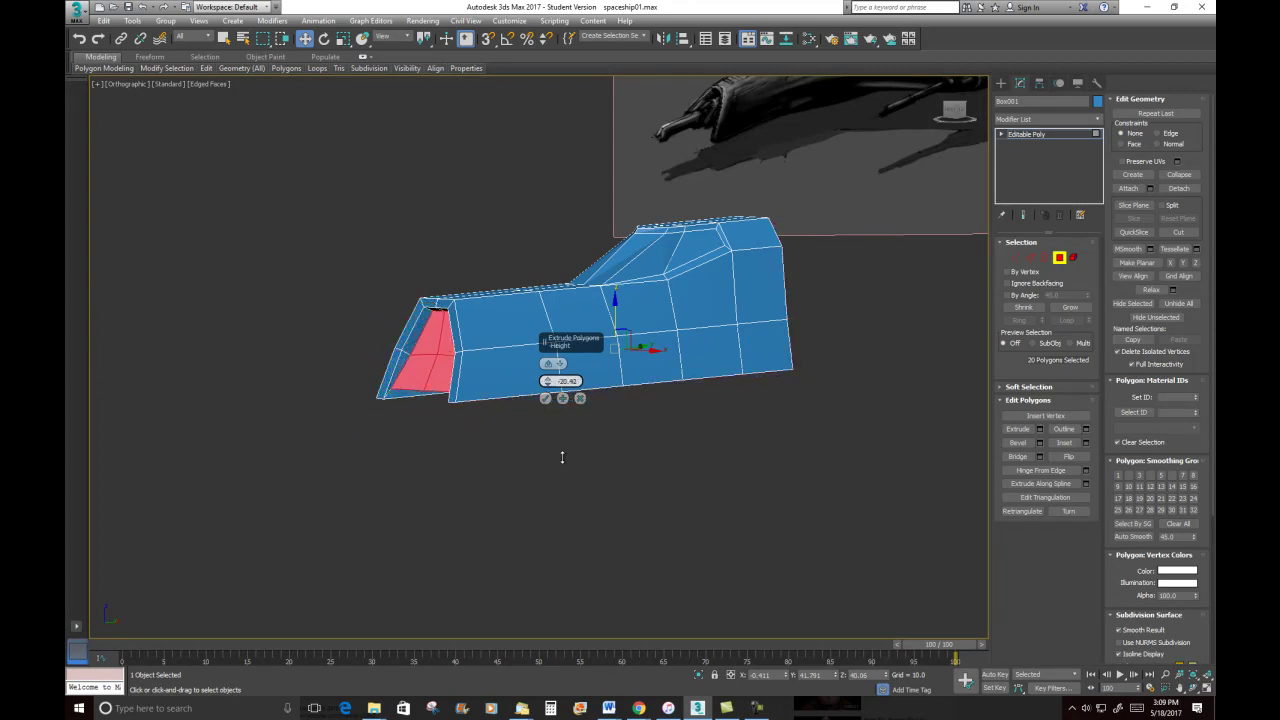
{"action": "middle_click_drag", "start_coordinate": [485, 385], "coordinate": [419, 333], "text": "alt"}
{"action": "scroll", "coordinate": [360, 341], "scroll_direction": "up", "scroll_amount": 4}
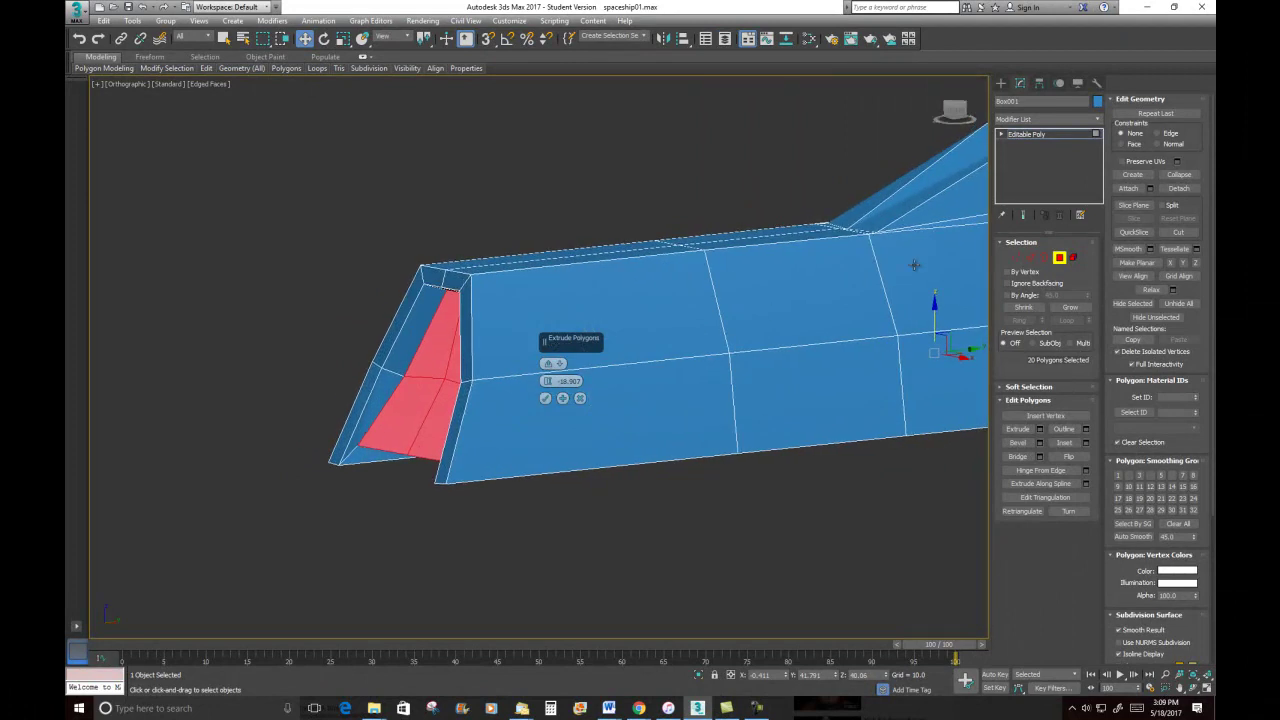
Return to the inset polygon selection and apply the inward extrusion with the same settings
{"action": "left_click", "coordinate": [1031, 257]}
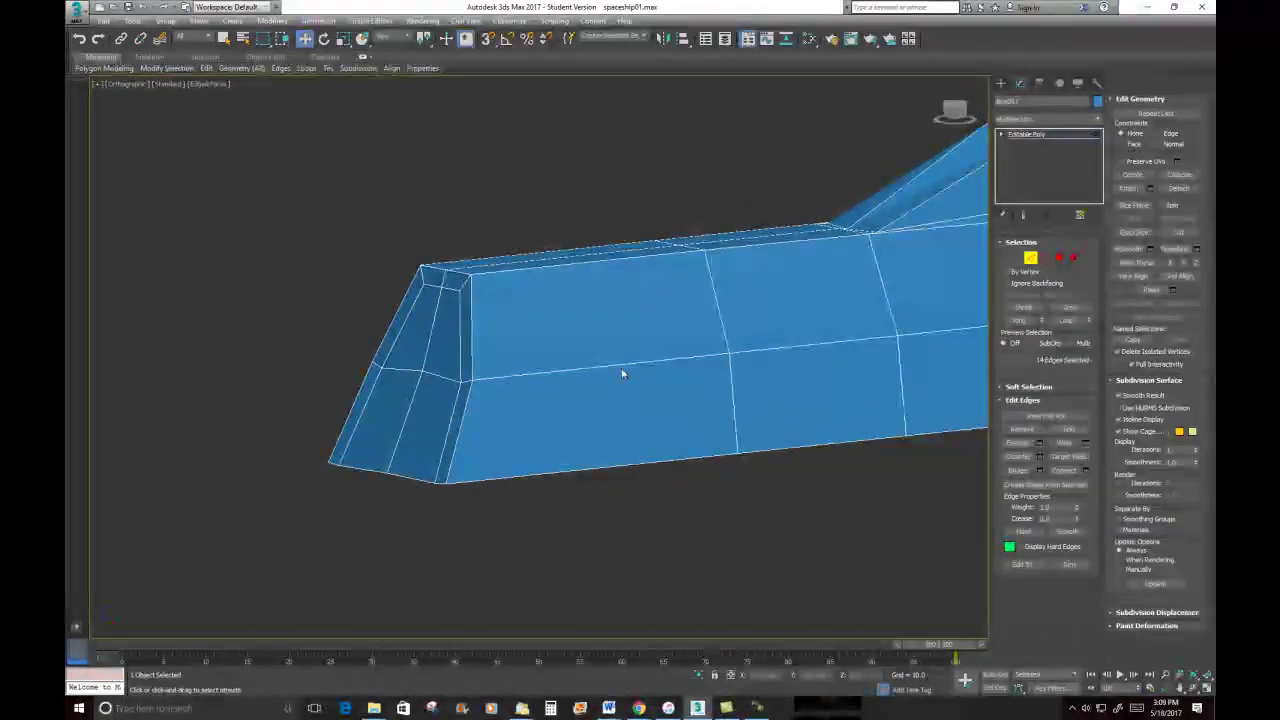
{"action": "left_click", "coordinate": [1061, 258]}
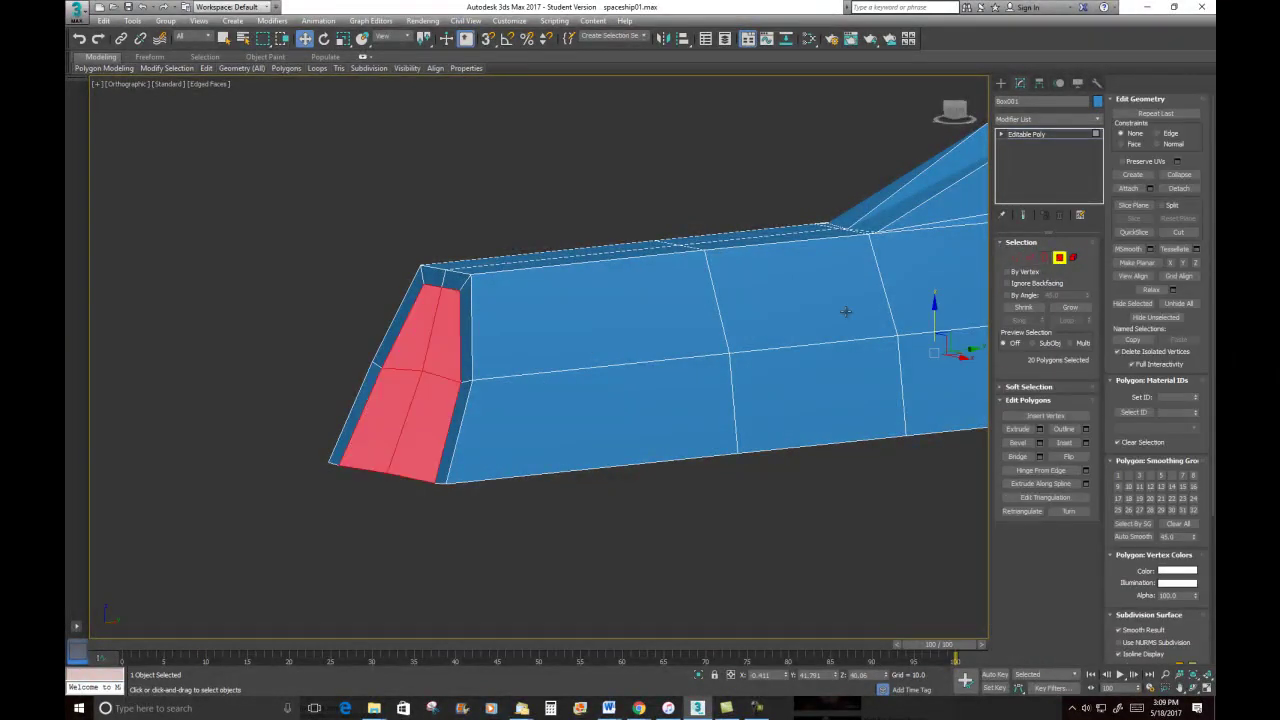
{"action": "right_click", "coordinate": [706, 236]}
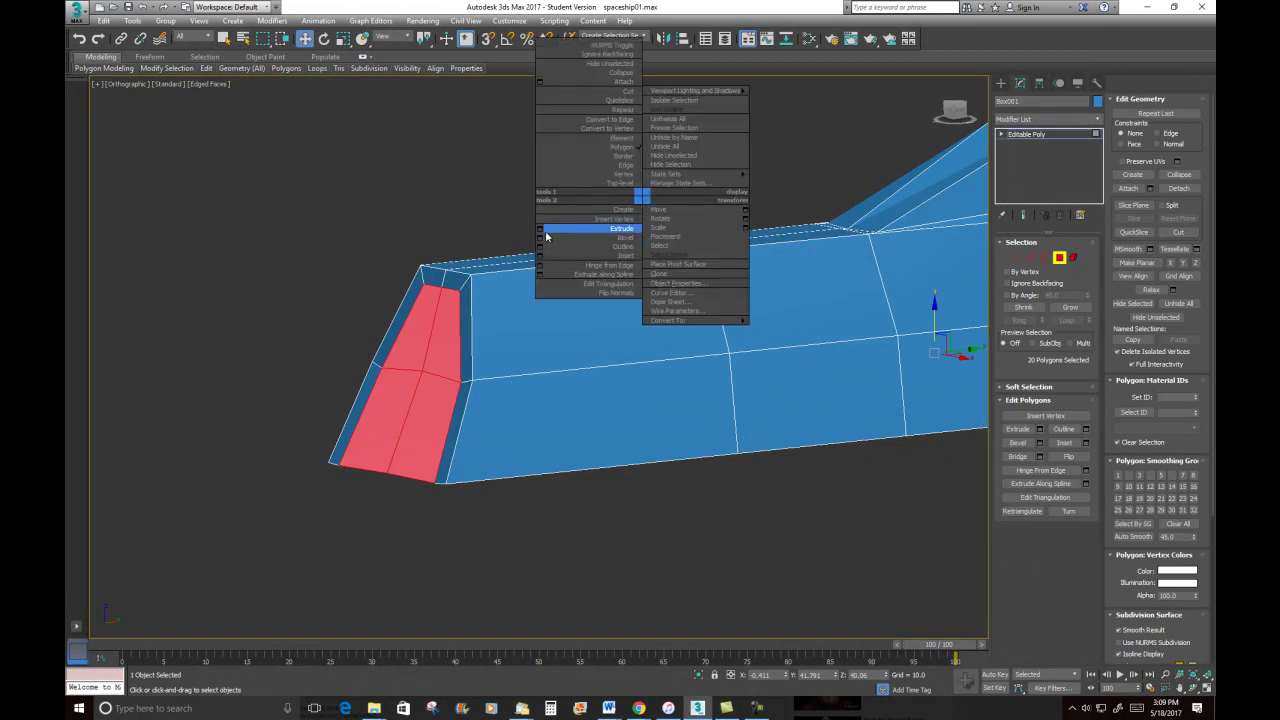
{"action": "left_click", "coordinate": [544, 396]}
Move the two bottom edges of the recessed nose face slightly backward into the hull
{"action": "left_click", "coordinate": [1031, 258]}
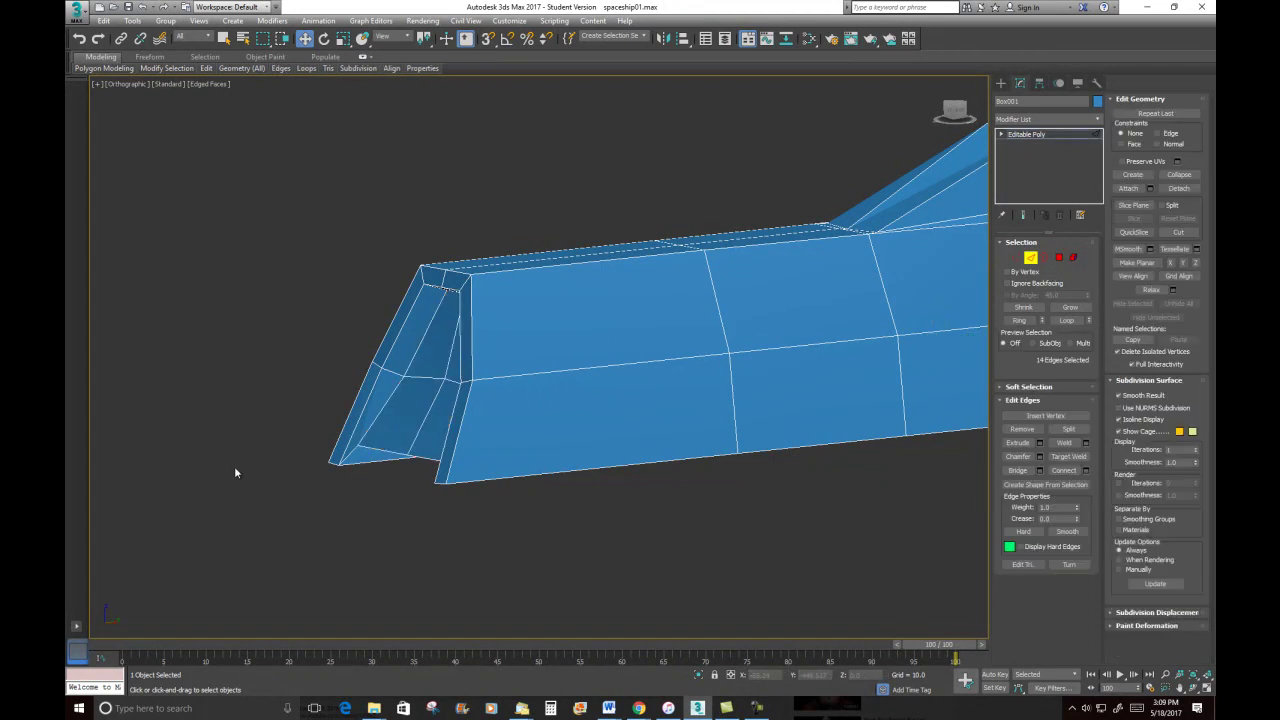
{"action": "left_click", "coordinate": [374, 451]}
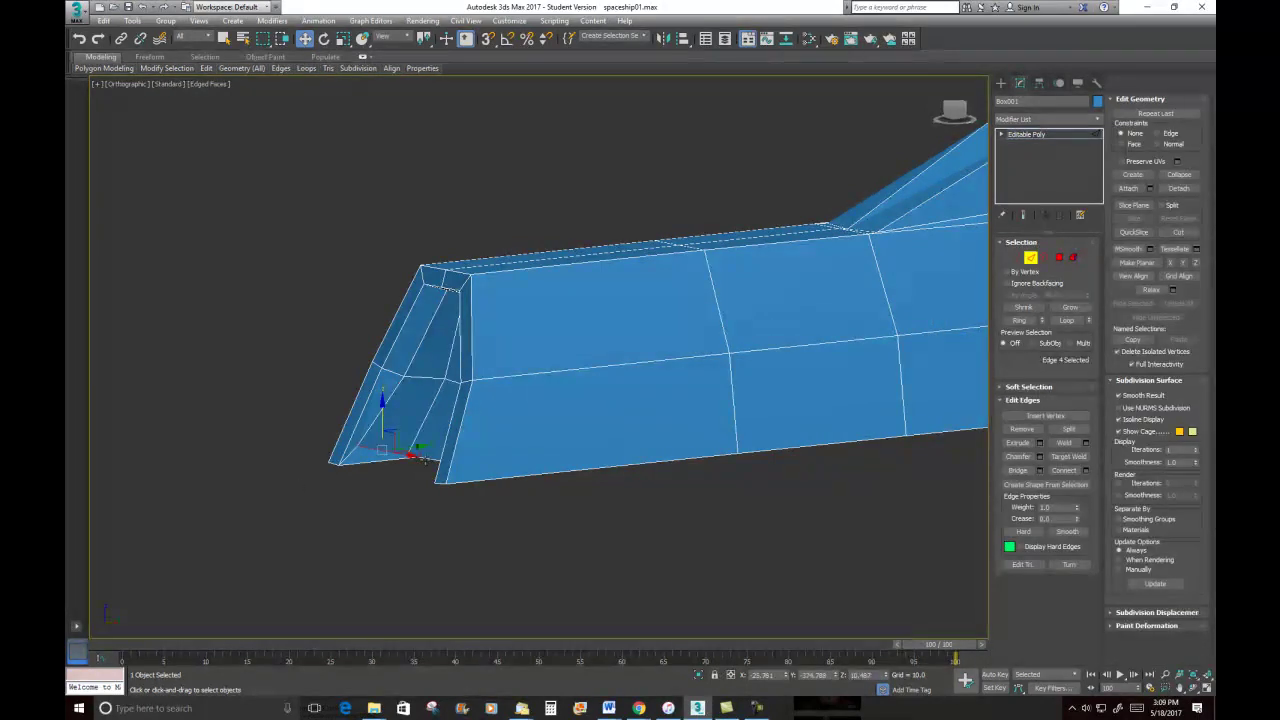
{"action": "left_click", "coordinate": [425, 457], "text": "ctrl"}
{"action": "left_click_drag", "start_coordinate": [444, 451], "coordinate": [458, 449]}
{"action": "scroll", "coordinate": [459, 449], "scroll_direction": "down", "scroll_amount": 5}
{"action": "middle_click_drag", "start_coordinate": [459, 449], "coordinate": [278, 447]}
{"action": "middle_click_drag", "start_coordinate": [384, 420], "coordinate": [427, 414], "text": "alt"}
{"action": "middle_click_drag", "start_coordinate": [388, 338], "coordinate": [489, 395]}
{"action": "scroll", "coordinate": [448, 380], "scroll_direction": "up", "scroll_amount": 3}
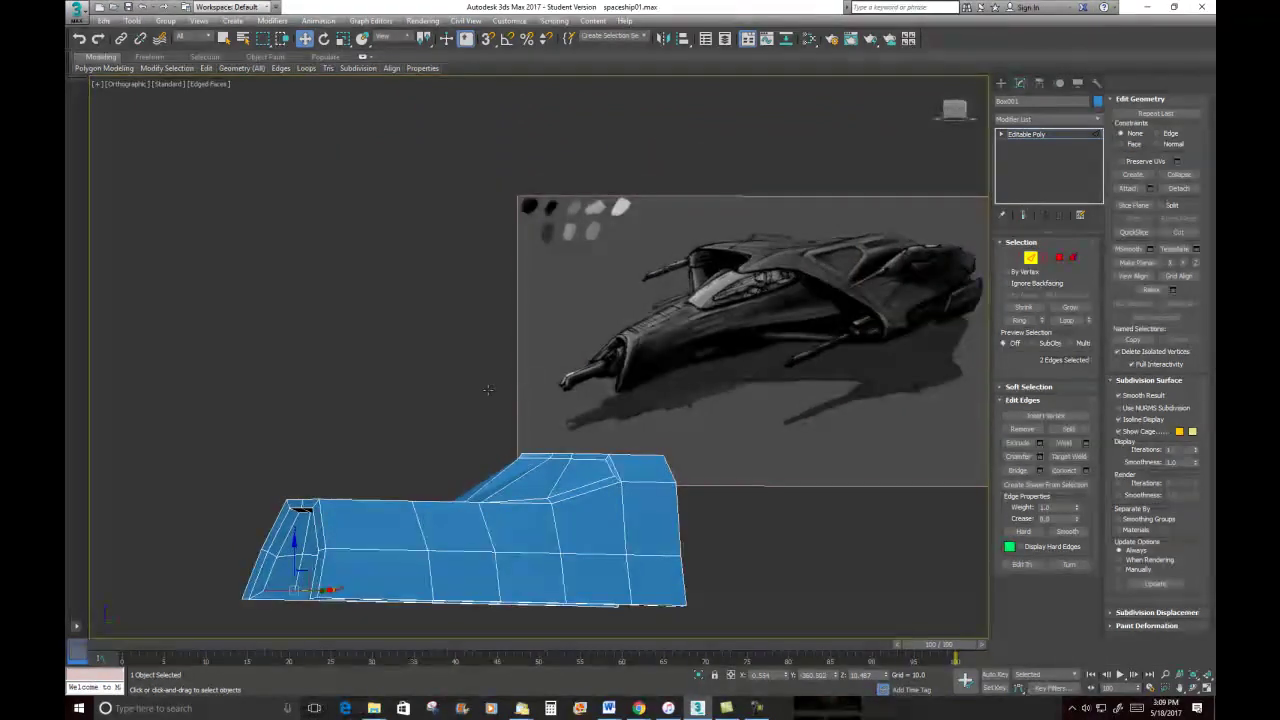
Lower the roof vertices at the hull's rear end, and move the rear-end vertices backward to lengthen the hull
{"action": "middle_click_drag", "start_coordinate": [584, 443], "coordinate": [400, 370], "text": "alt"}
{"action": "left_click", "coordinate": [1016, 257]}
{"action": "left_click_drag", "start_coordinate": [716, 426], "coordinate": [716, 426]}
{"action": "left_click_drag", "start_coordinate": [640, 348], "coordinate": [632, 378]}
{"action": "left_click_drag", "start_coordinate": [652, 432], "coordinate": [730, 571]}
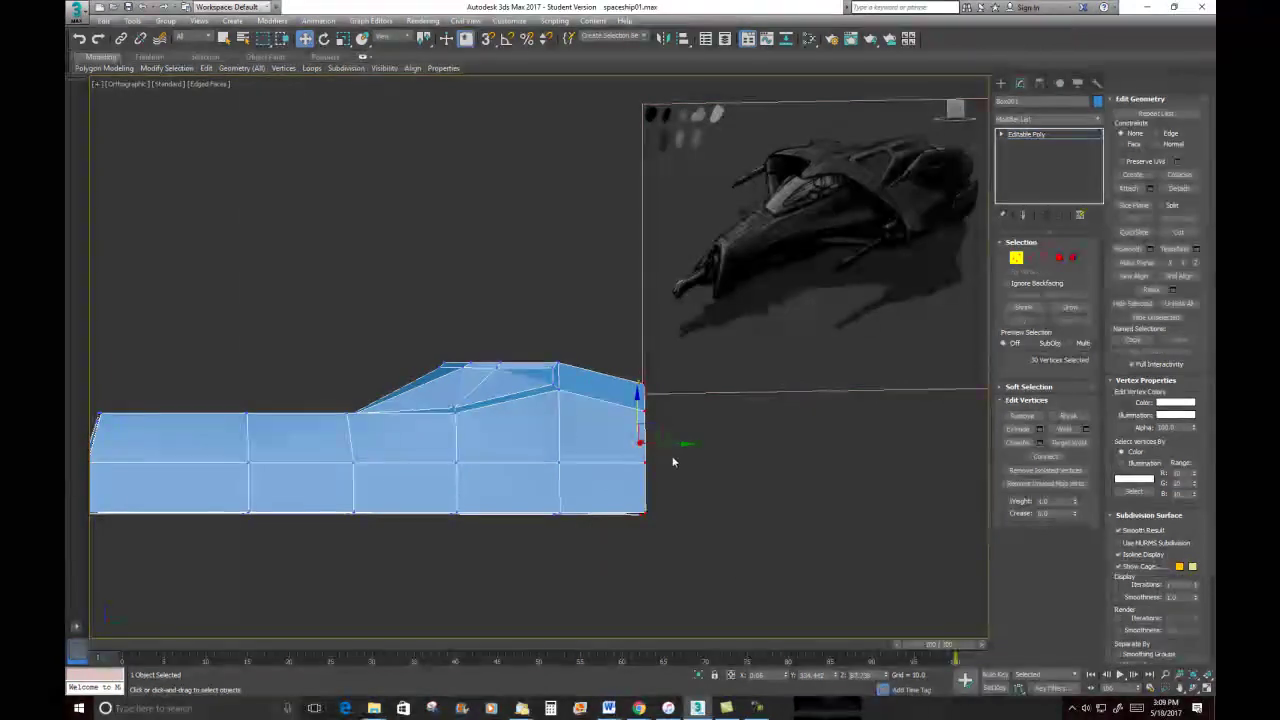
{"action": "left_click_drag", "start_coordinate": [674, 444], "coordinate": [797, 443]}
Lower the vertices across the canopy's rear, and lower the outer vertices along one side of the roof
{"action": "left_click_drag", "start_coordinate": [535, 331], "coordinate": [602, 417]}
{"action": "left_click_drag", "start_coordinate": [554, 334], "coordinate": [547, 352]}
{"action": "scroll", "coordinate": [491, 365], "scroll_direction": "up", "scroll_amount": 2}
{"action": "middle_click_drag", "start_coordinate": [517, 380], "coordinate": [627, 399], "text": "alt"}
{"action": "scroll", "coordinate": [658, 349], "scroll_direction": "down", "scroll_amount": 1}
{"action": "middle_click_drag", "start_coordinate": [658, 349], "coordinate": [568, 417]}
{"action": "scroll", "coordinate": [514, 452], "scroll_direction": "up", "scroll_amount": 2}
{"action": "middle_click_drag", "start_coordinate": [514, 452], "coordinate": [499, 399]}
{"action": "scroll", "coordinate": [523, 386], "scroll_direction": "up", "scroll_amount": 2}
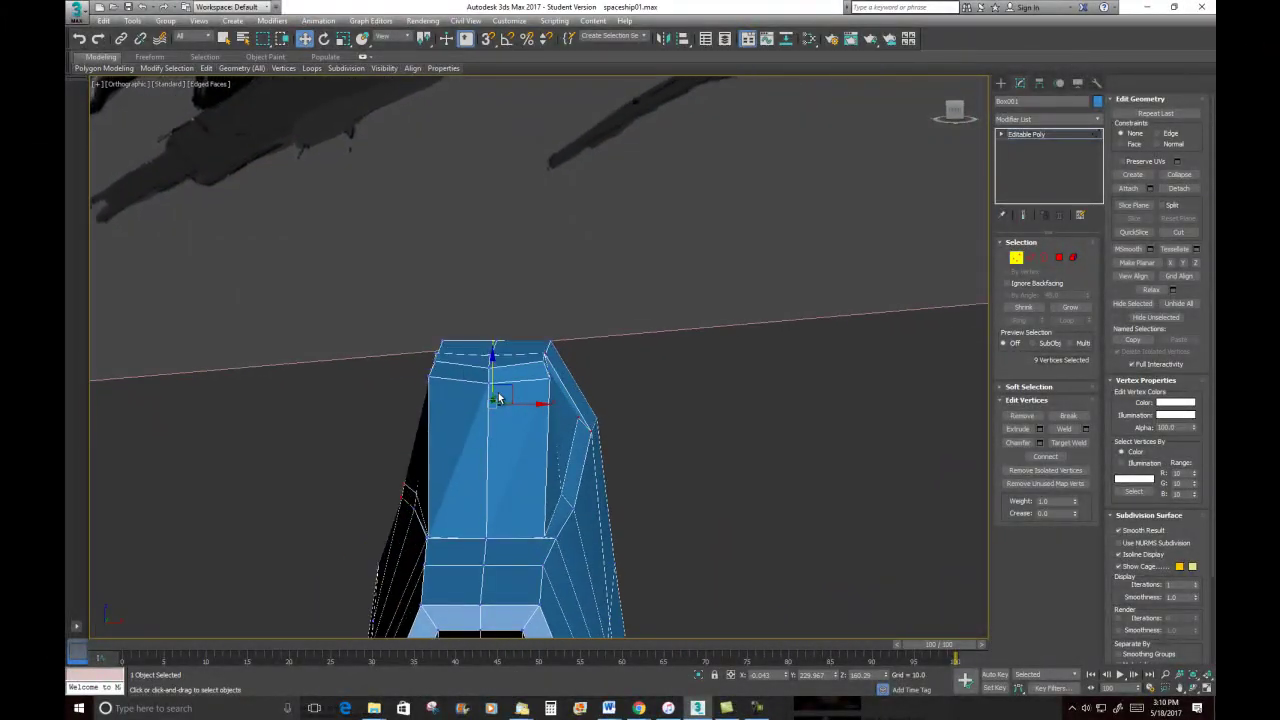
{"action": "middle_click_drag", "start_coordinate": [620, 371], "coordinate": [586, 363], "text": "alt"}
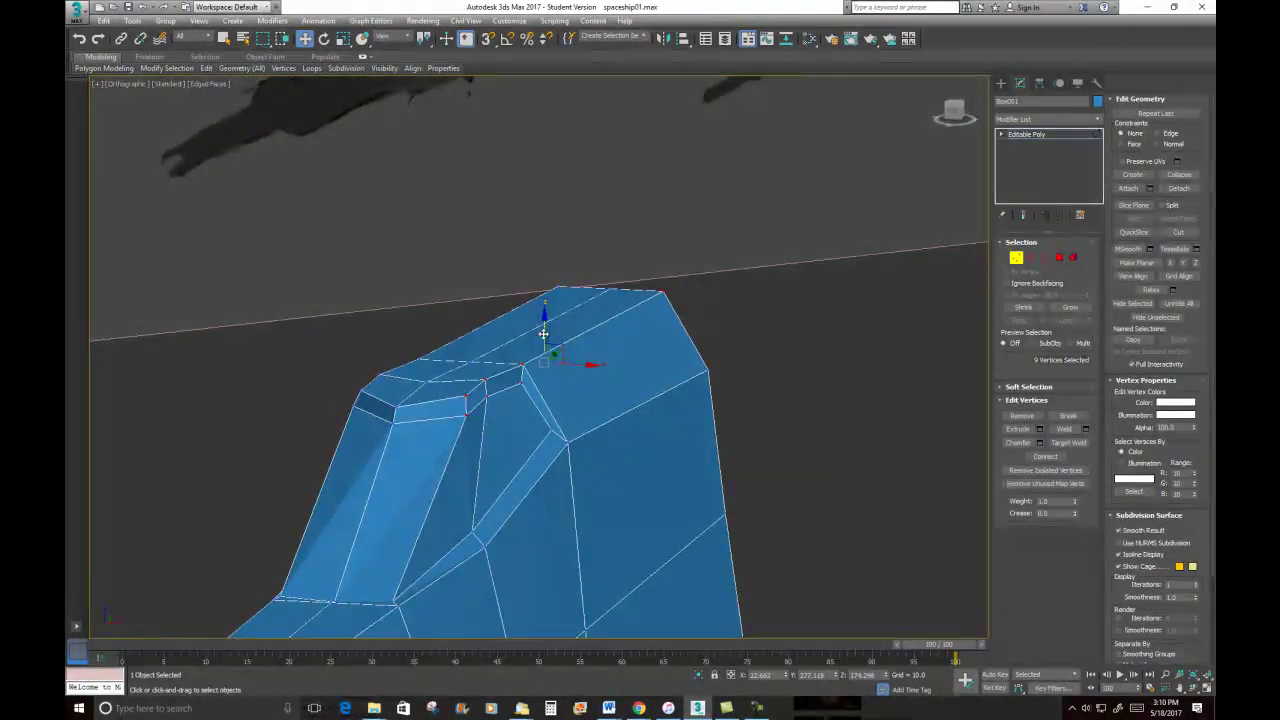
{"action": "left_click_drag", "start_coordinate": [543, 338], "coordinate": [543, 357]}
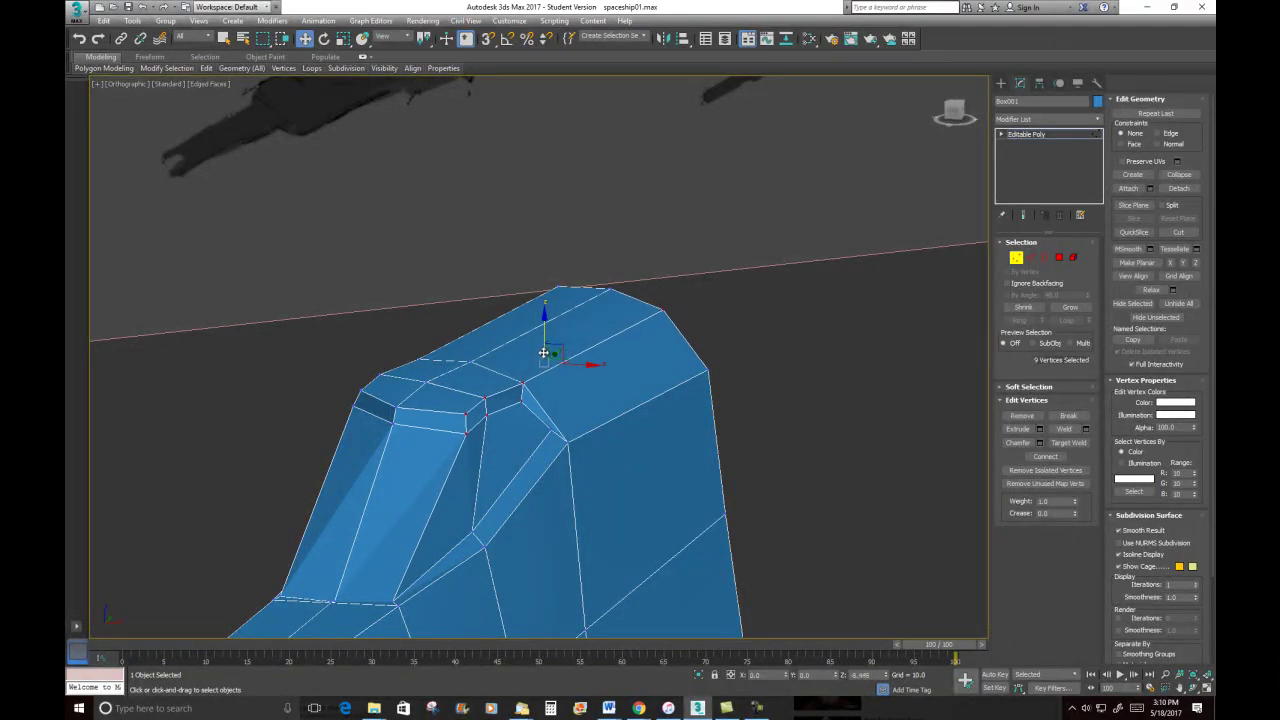
Lower the inner rear corner vertex of the inset side window
{"action": "middle_click_drag", "start_coordinate": [590, 446], "coordinate": [563, 420], "text": "alt"}
{"action": "left_click", "coordinate": [555, 417]}
{"action": "left_click_drag", "start_coordinate": [553, 386], "coordinate": [545, 428]}
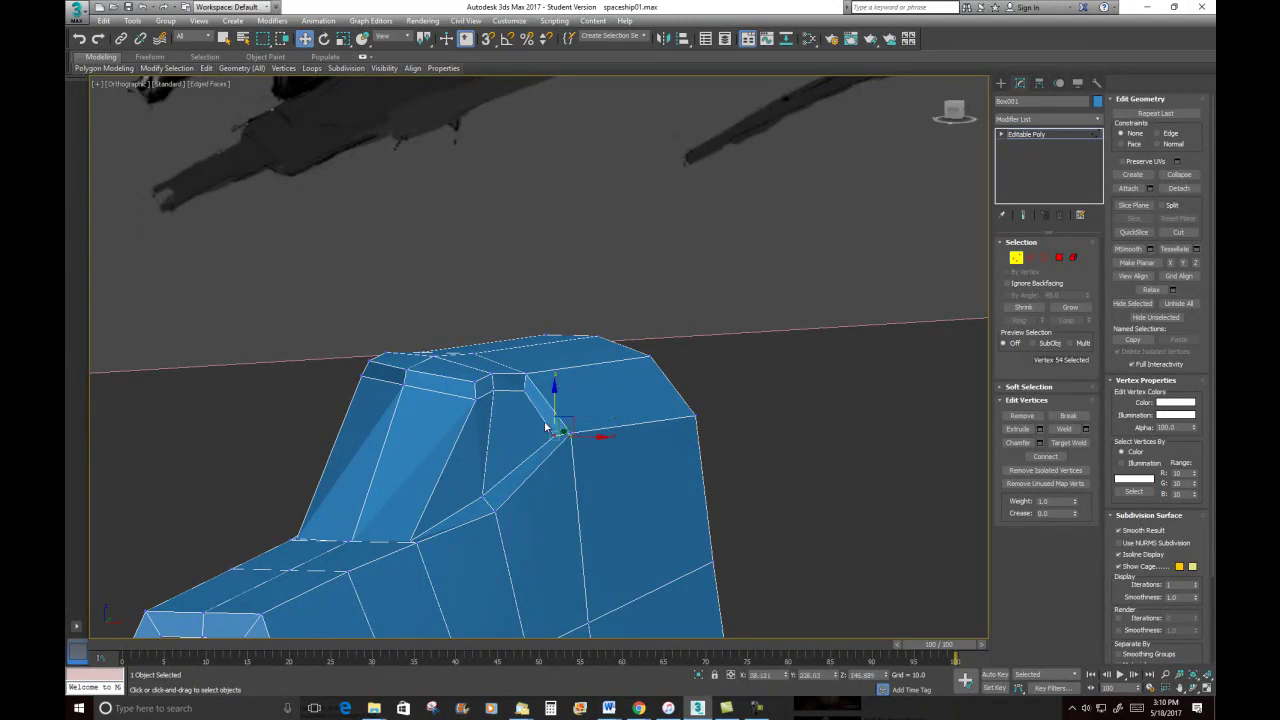
{"action": "left_click", "coordinate": [485, 497]}
{"action": "mouse_move", "coordinate": [500, 509]}
{"action": "middle_mouse_down", "text": "alt"}
{"action": "mouse_move", "coordinate": [533, 520]}
{"action": "mouse_move", "coordinate": [512, 515]}
{"action": "middle_mouse_up", "text": "alt"}
{"action": "left_click_drag", "start_coordinate": [527, 474], "coordinate": [524, 400]}
Move the two corner vertices at one side of the roof's front edge inward and slightly backward
{"action": "middle_click_drag", "start_coordinate": [578, 393], "coordinate": [540, 475], "text": "alt"}
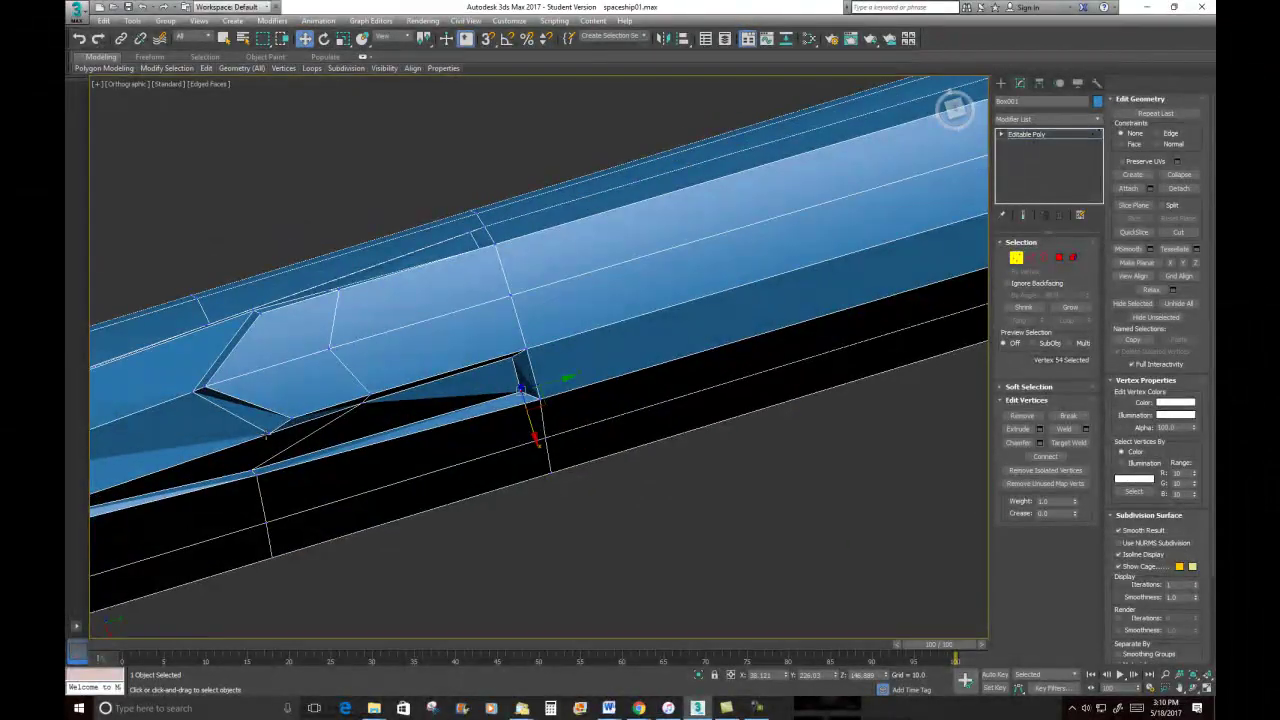
{"action": "mouse_move", "coordinate": [295, 418]}
{"action": "left_mouse_down"}
{"action": "mouse_move", "coordinate": [272, 434]}
{"action": "mouse_move", "coordinate": [310, 398]}
{"action": "left_mouse_up"}
{"action": "left_click", "coordinate": [285, 404]}
{"action": "left_click", "coordinate": [278, 401]}
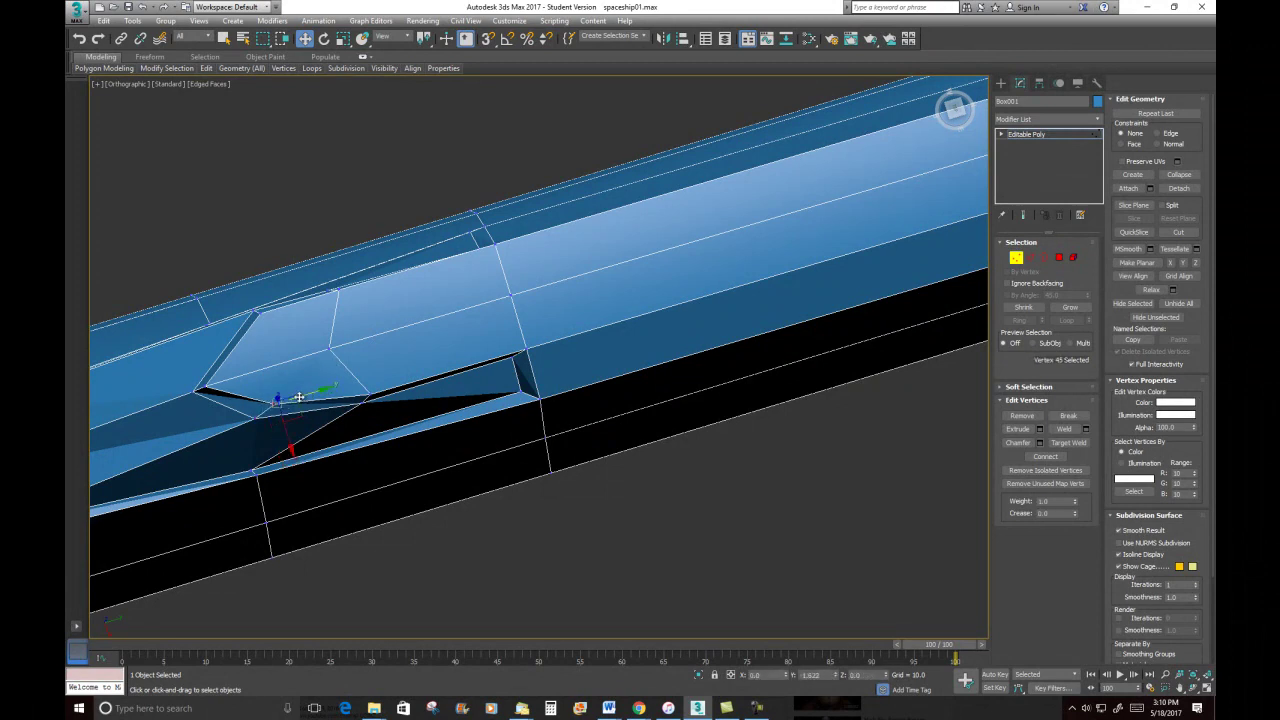
Lower the two centre vertices at the roof's front edge above the windshield
{"action": "middle_click_drag", "start_coordinate": [300, 400], "coordinate": [303, 277], "text": "alt"}
{"action": "left_click", "coordinate": [277, 410]}
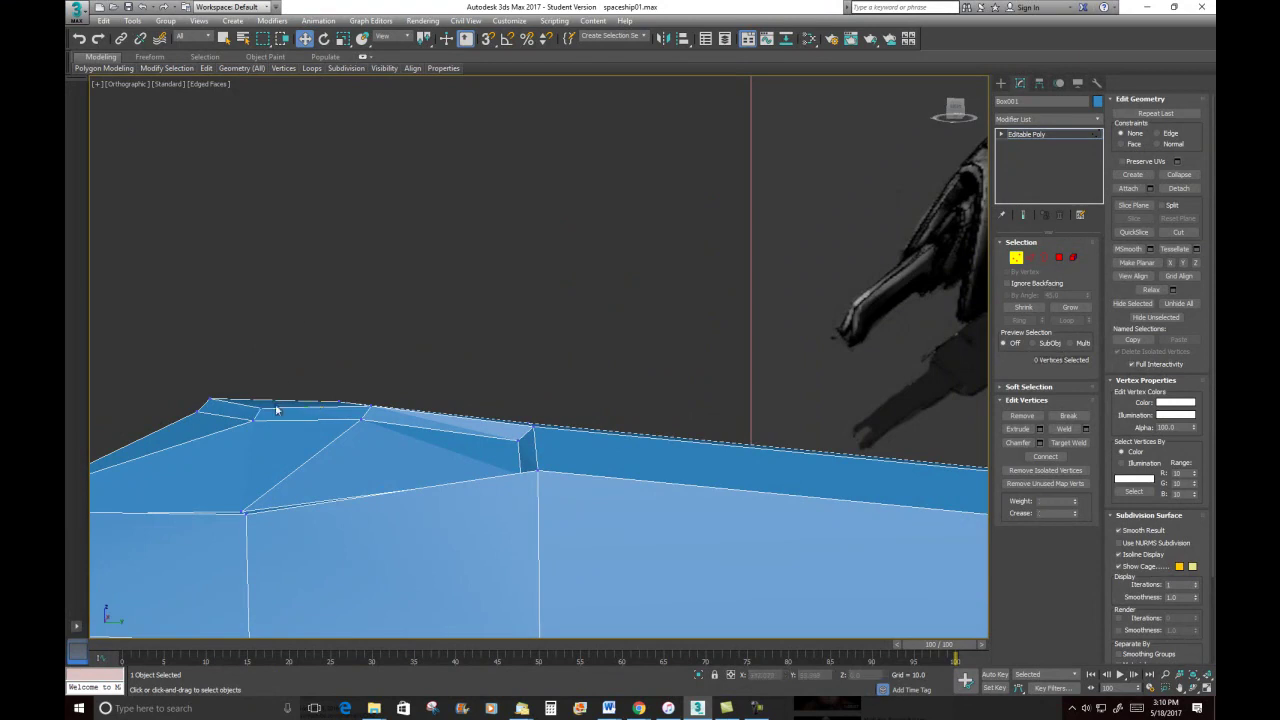
{"action": "left_click", "coordinate": [209, 399]}
{"action": "left_click", "coordinate": [199, 413], "text": "ctrl"}
{"action": "left_click_drag", "start_coordinate": [204, 366], "coordinate": [203, 377]}
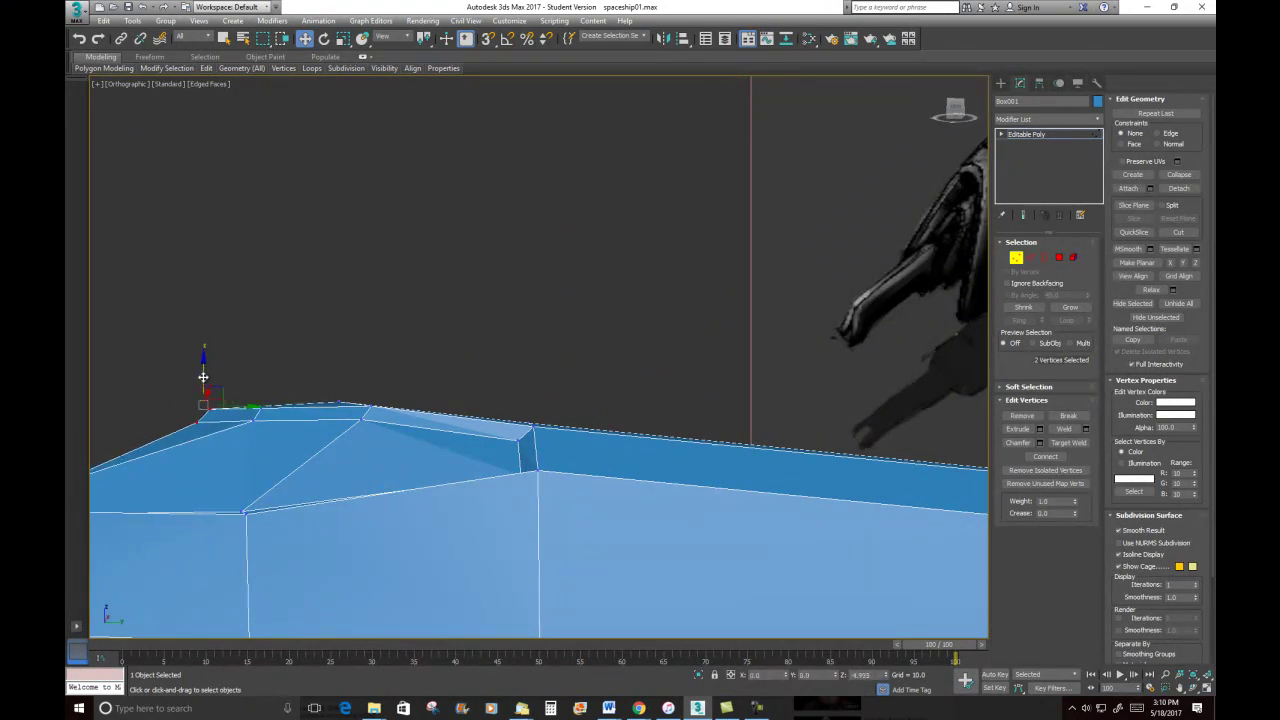
Delete all polygons on the left half of the hull as seen in the front view
{"action": "scroll", "coordinate": [374, 364], "scroll_direction": "down", "scroll_amount": 4}
{"action": "middle_click_drag", "start_coordinate": [374, 364], "coordinate": [499, 397], "text": "alt"}
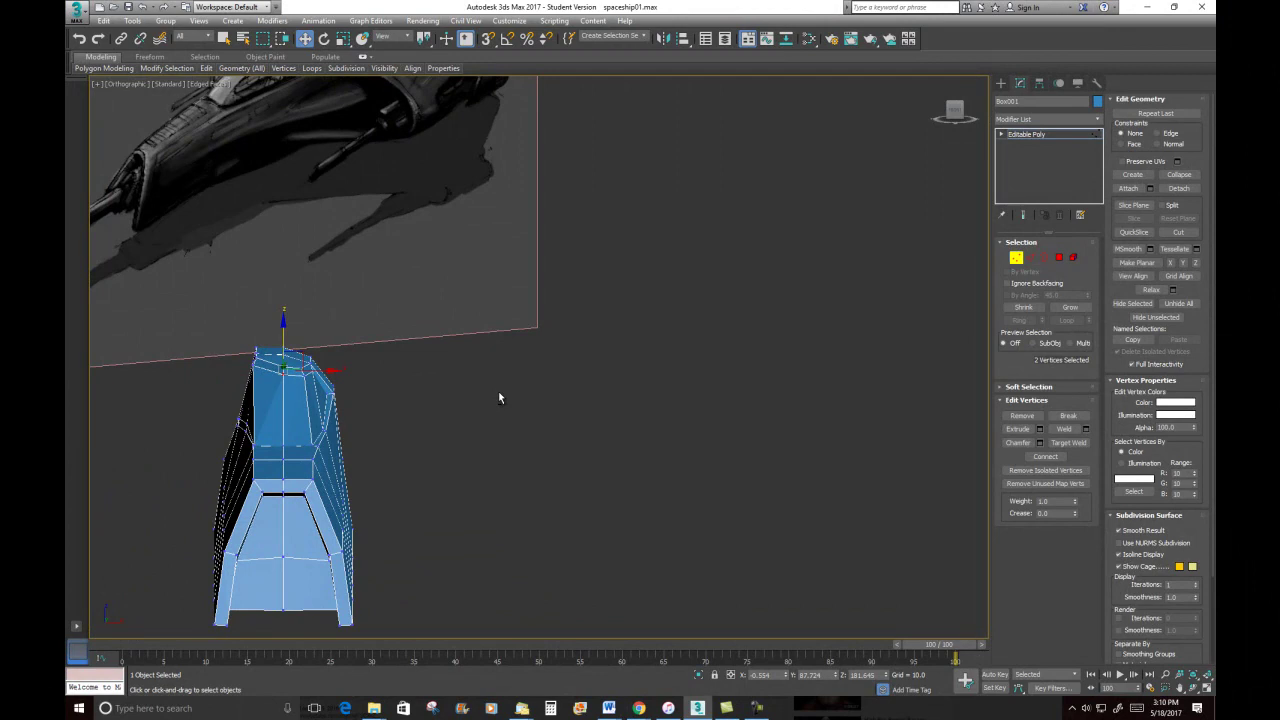
{"action": "key", "text": "f"}
{"action": "scroll", "coordinate": [527, 445], "scroll_direction": "down", "scroll_amount": 3}
{"action": "middle_click_drag", "start_coordinate": [528, 483], "coordinate": [526, 526]}
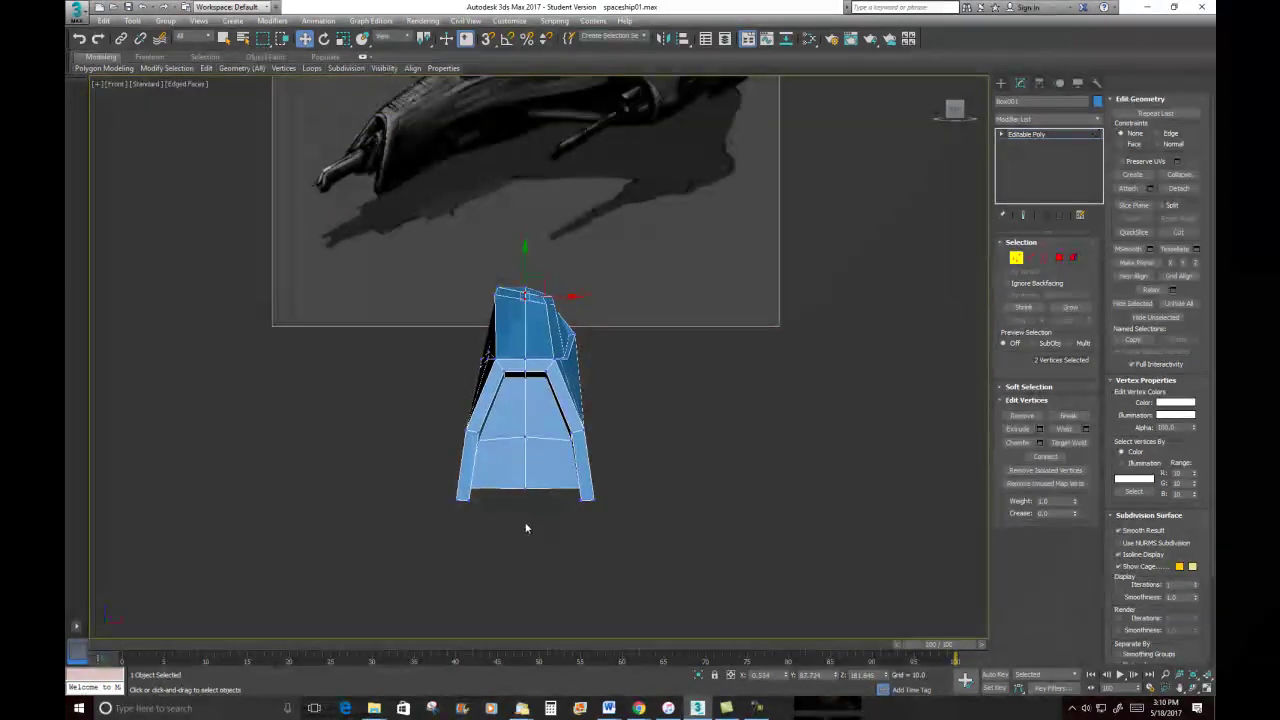
{"action": "left_click", "coordinate": [1058, 258]}
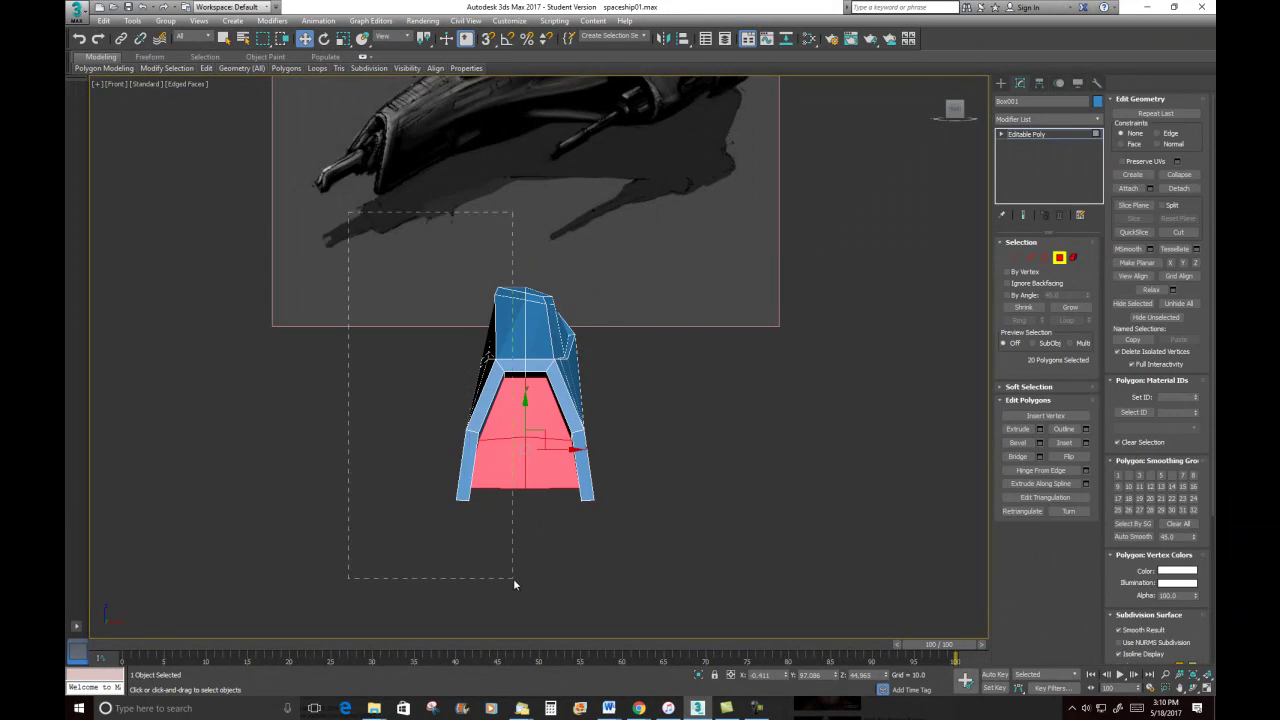
{"action": "left_click_drag", "start_coordinate": [513, 578], "coordinate": [513, 578]}
{"action": "key", "text": "Delete"}
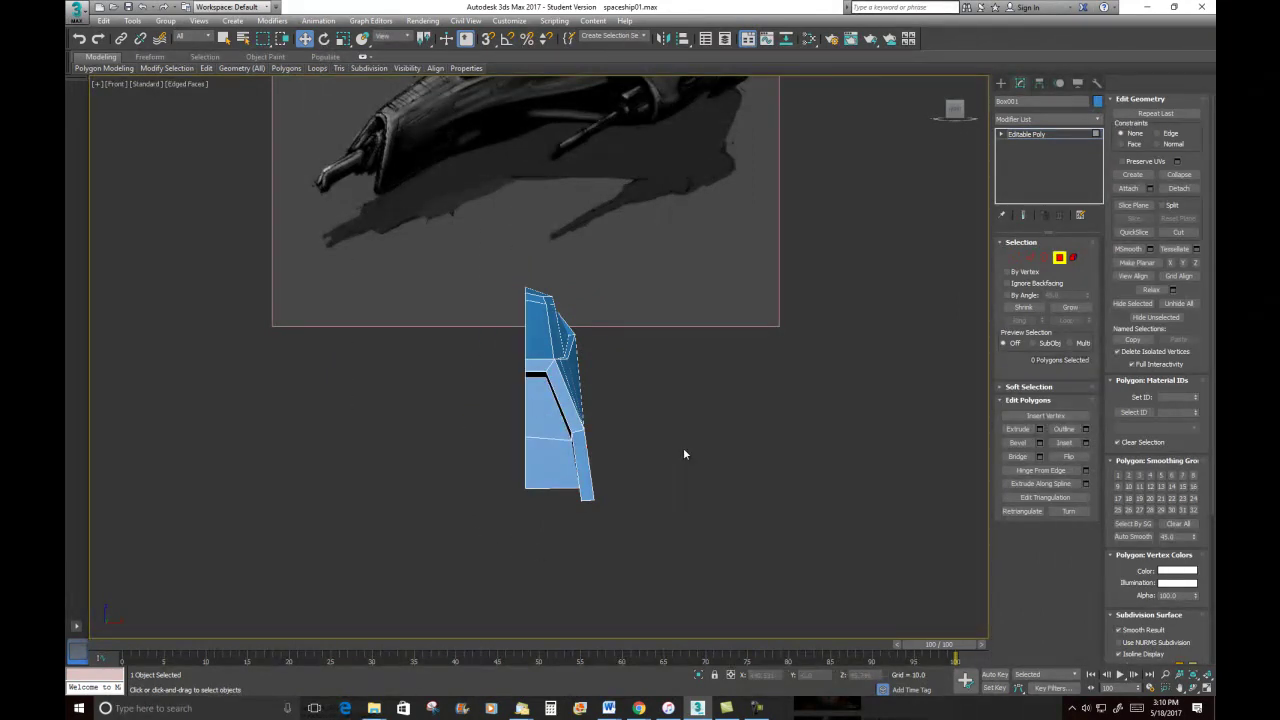
Mirror the remaining half hull along the X axis as an instance and reselect the original half
{"action": "middle_click_drag", "start_coordinate": [639, 410], "coordinate": [606, 400], "text": "alt"}
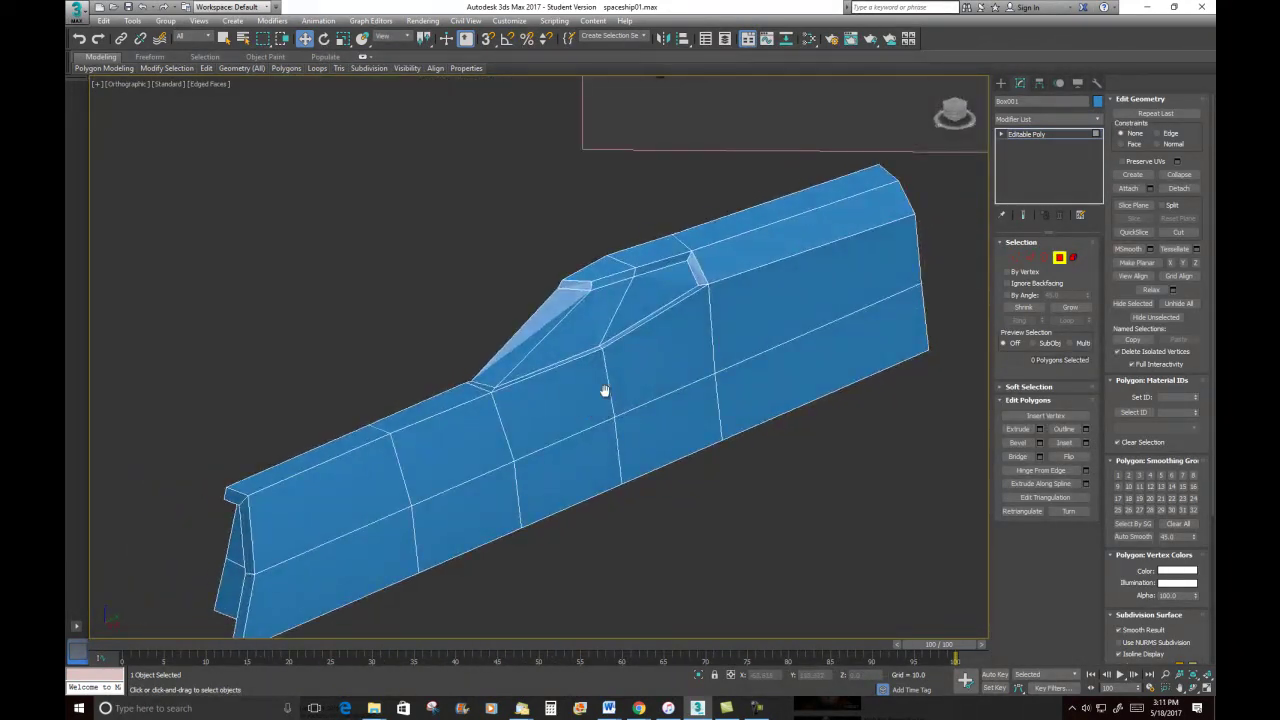
{"action": "scroll", "coordinate": [743, 404], "scroll_direction": "down", "scroll_amount": 3}
{"action": "left_click", "coordinate": [1059, 257]}
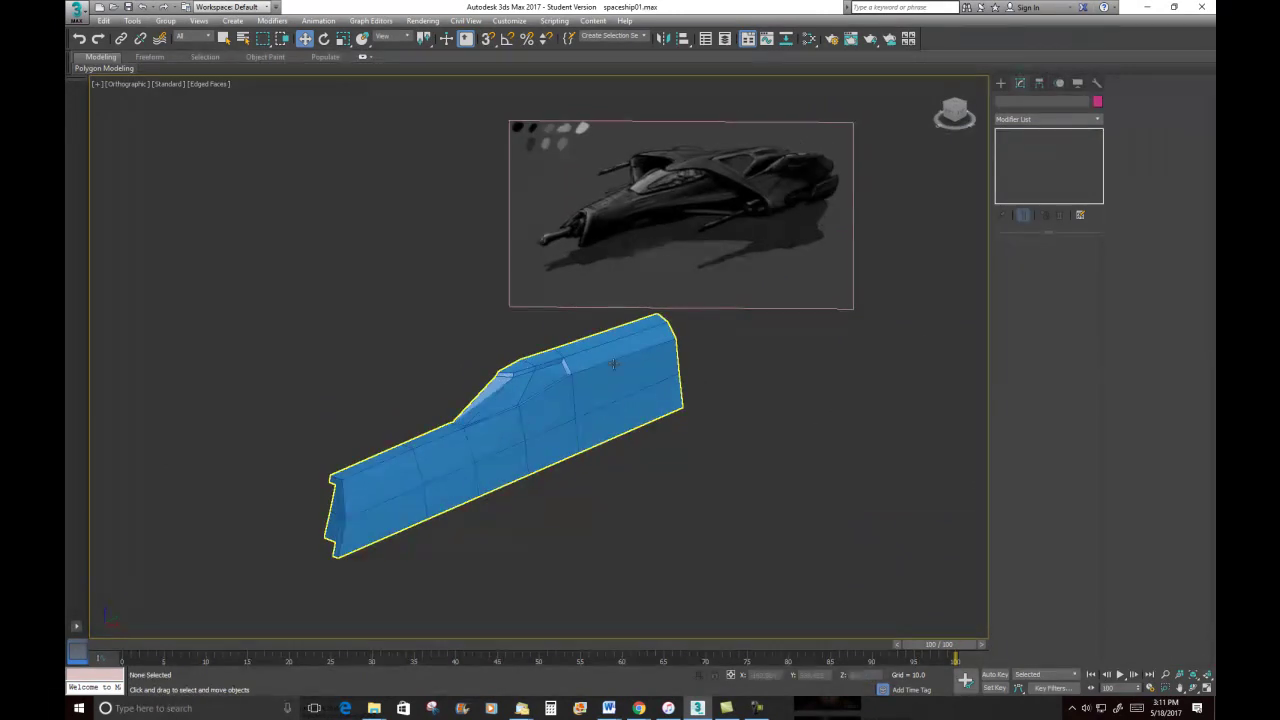
{"action": "left_click", "coordinate": [664, 39]}
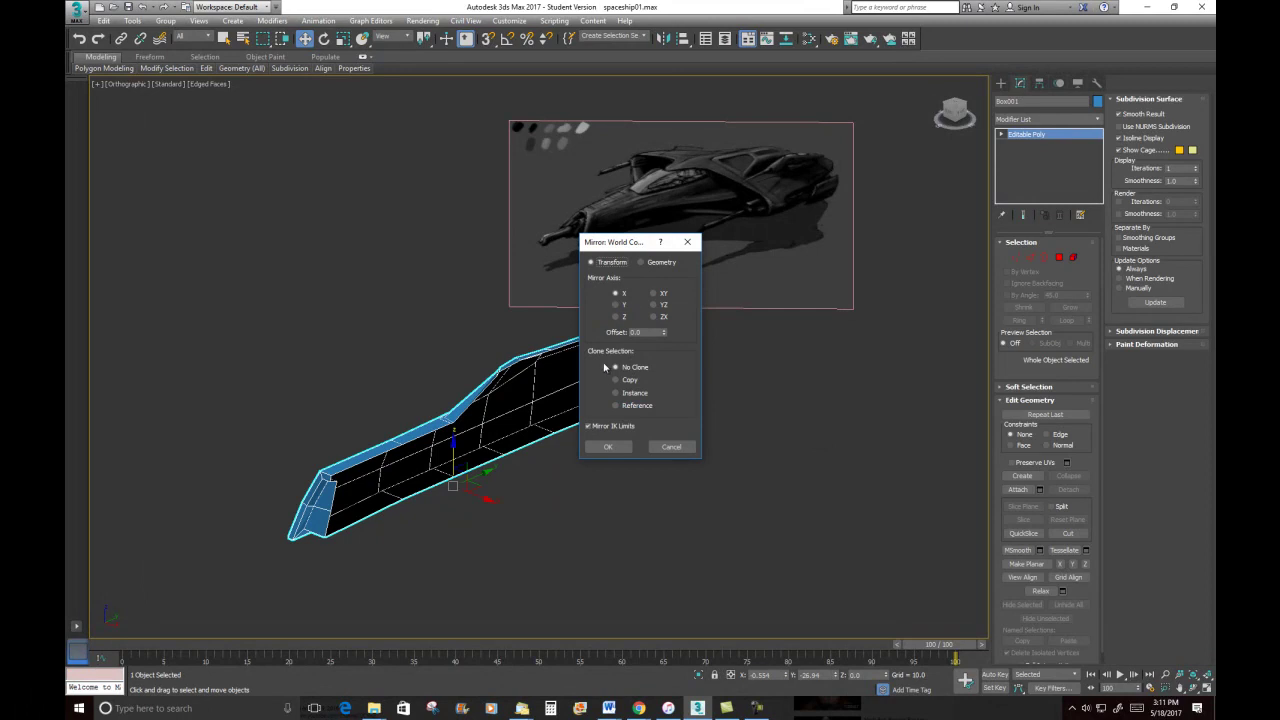
{"action": "left_click", "coordinate": [623, 393]}
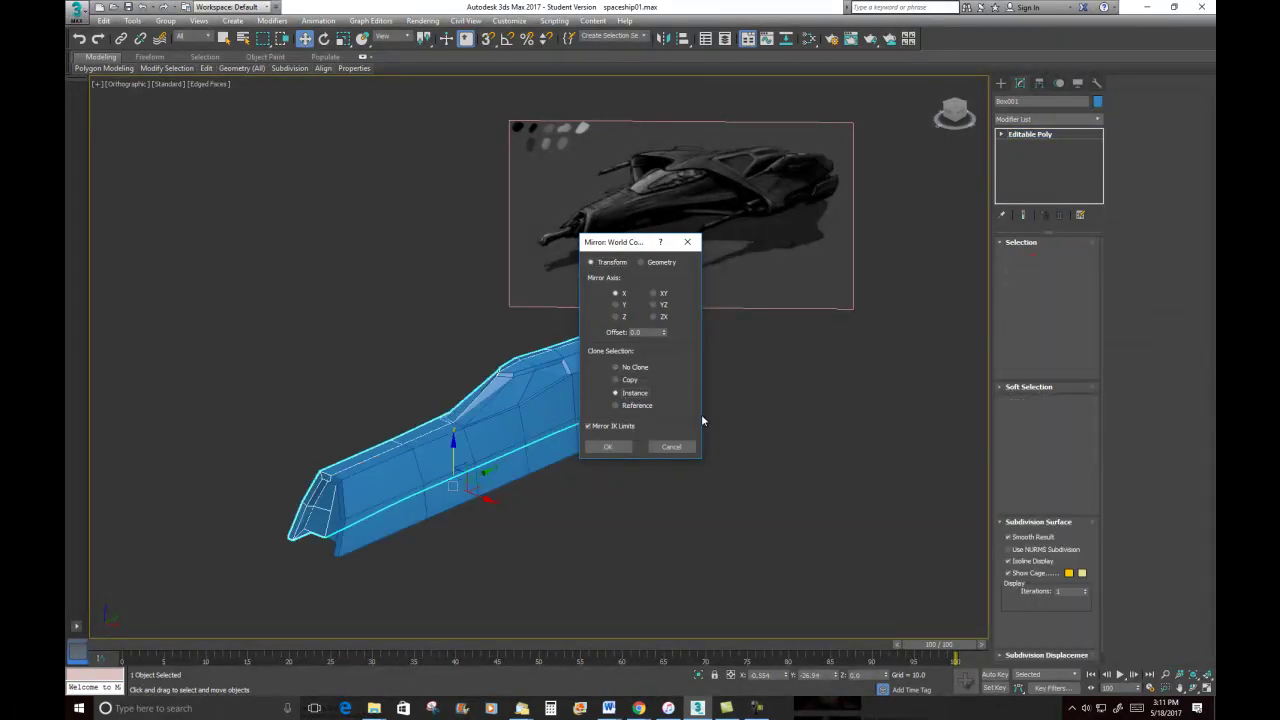
{"action": "left_click", "coordinate": [607, 447]}
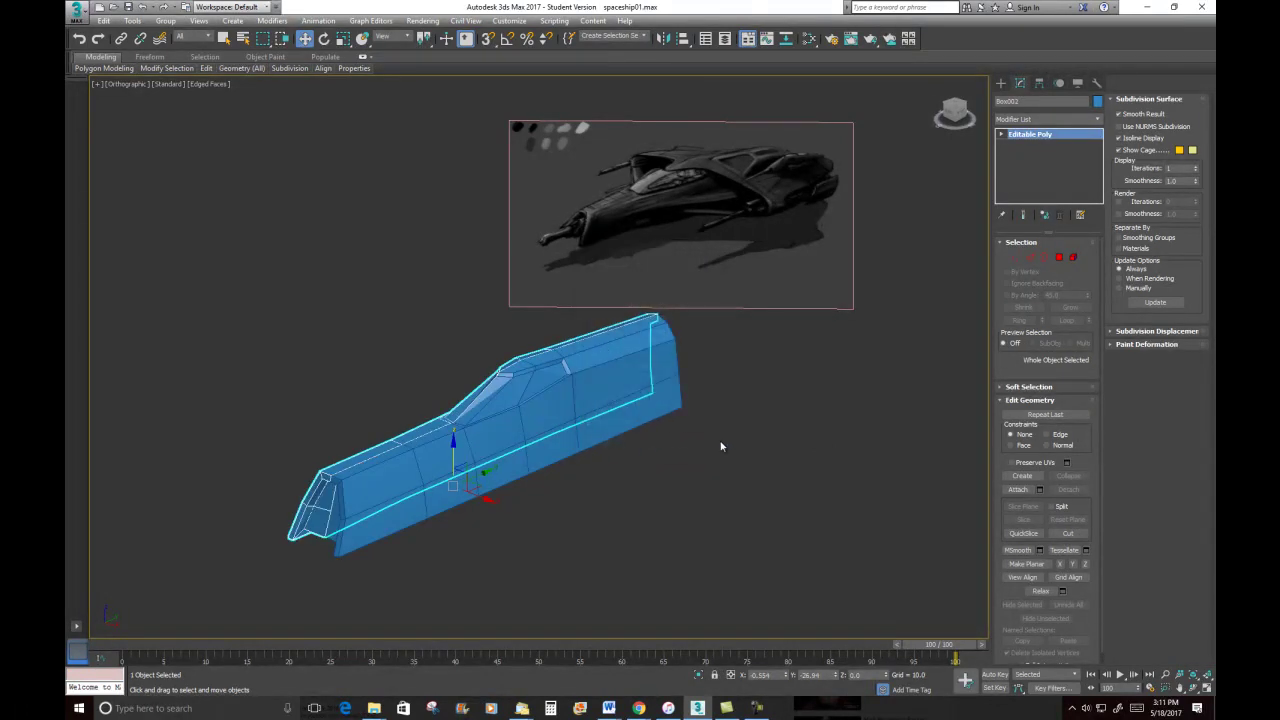
{"action": "left_click", "coordinate": [788, 436]}
{"action": "left_click", "coordinate": [624, 414]}
{"action": "middle_click_drag", "start_coordinate": [624, 414], "coordinate": [512, 378], "text": "alt"}
{"action": "scroll", "coordinate": [510, 380], "scroll_direction": "up", "scroll_amount": 3}
{"action": "scroll", "coordinate": [515, 385], "scroll_direction": "up", "scroll_amount": 2}
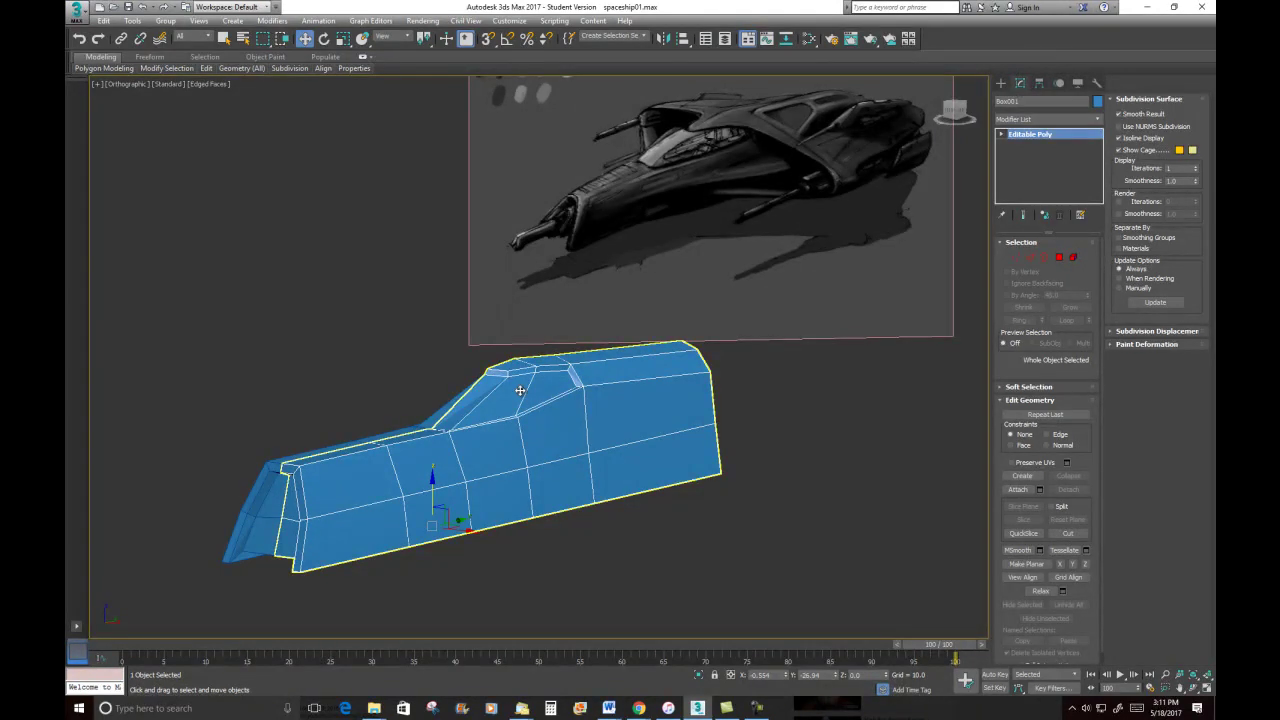
{"action": "middle_click_drag", "start_coordinate": [520, 390], "coordinate": [583, 382], "text": "alt"}
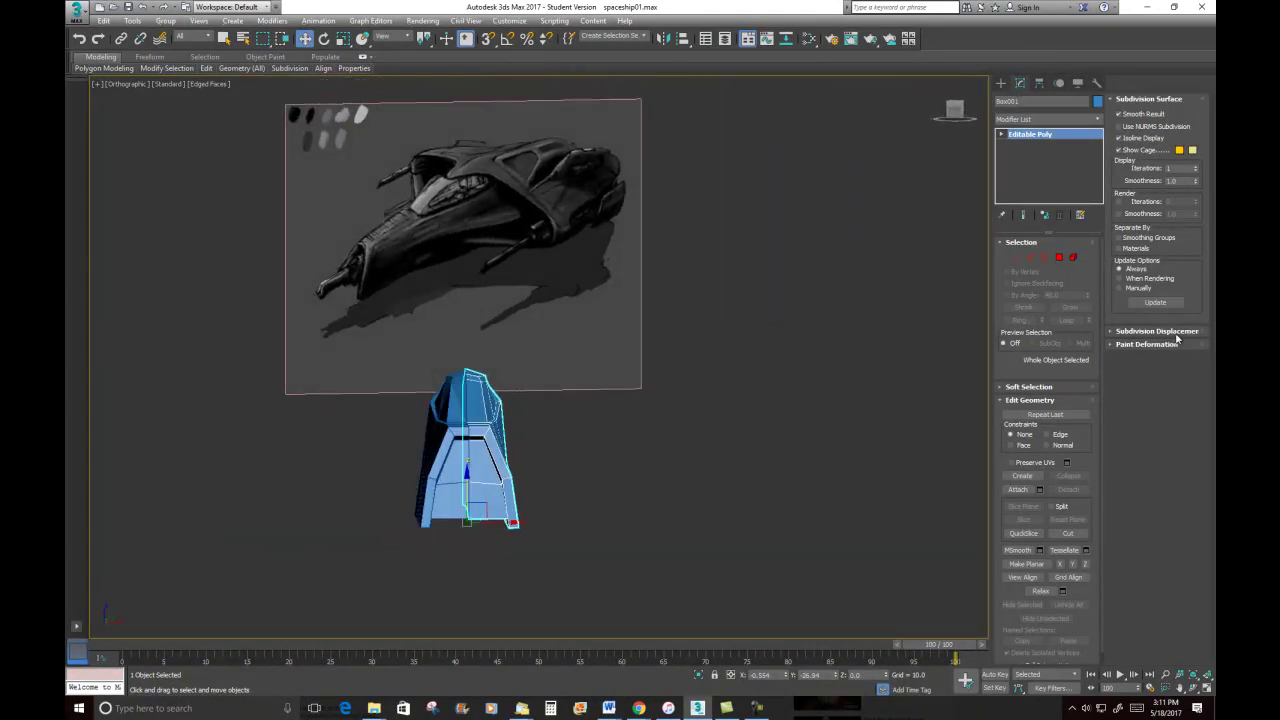
{"action": "scroll", "coordinate": [508, 420], "scroll_direction": "up", "scroll_amount": 6}
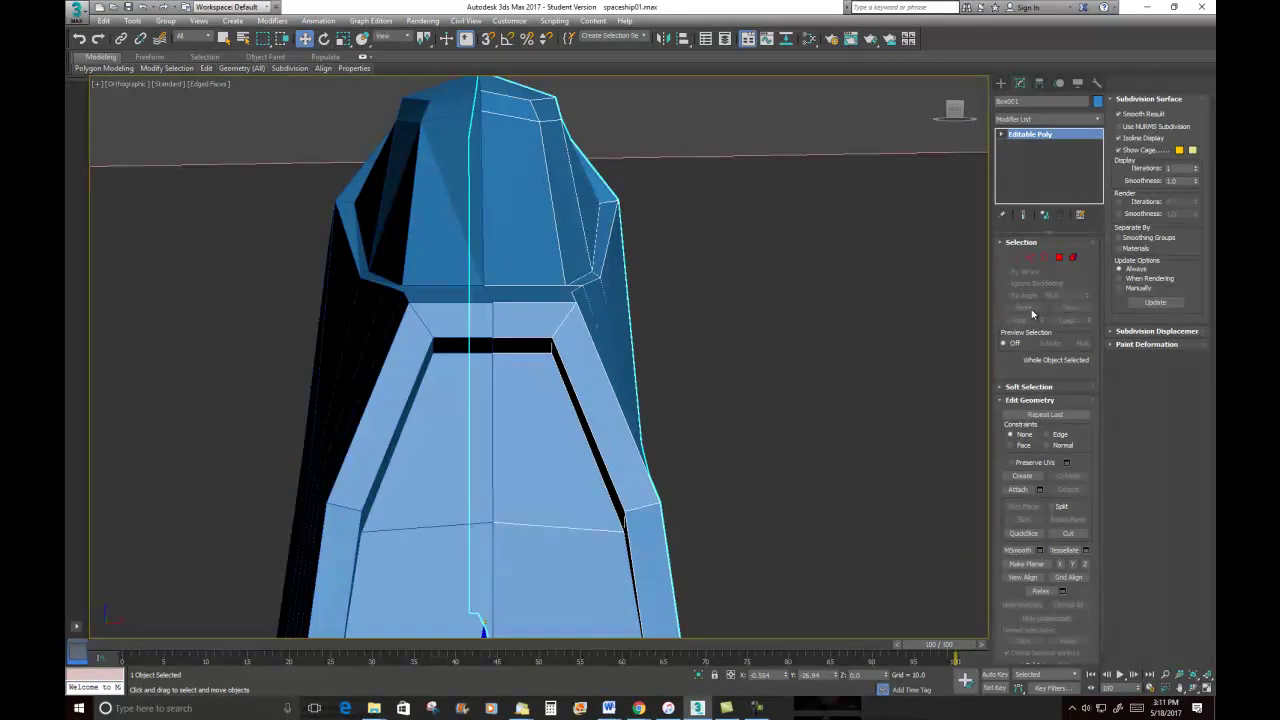
{"action": "left_click", "coordinate": [1031, 258]}
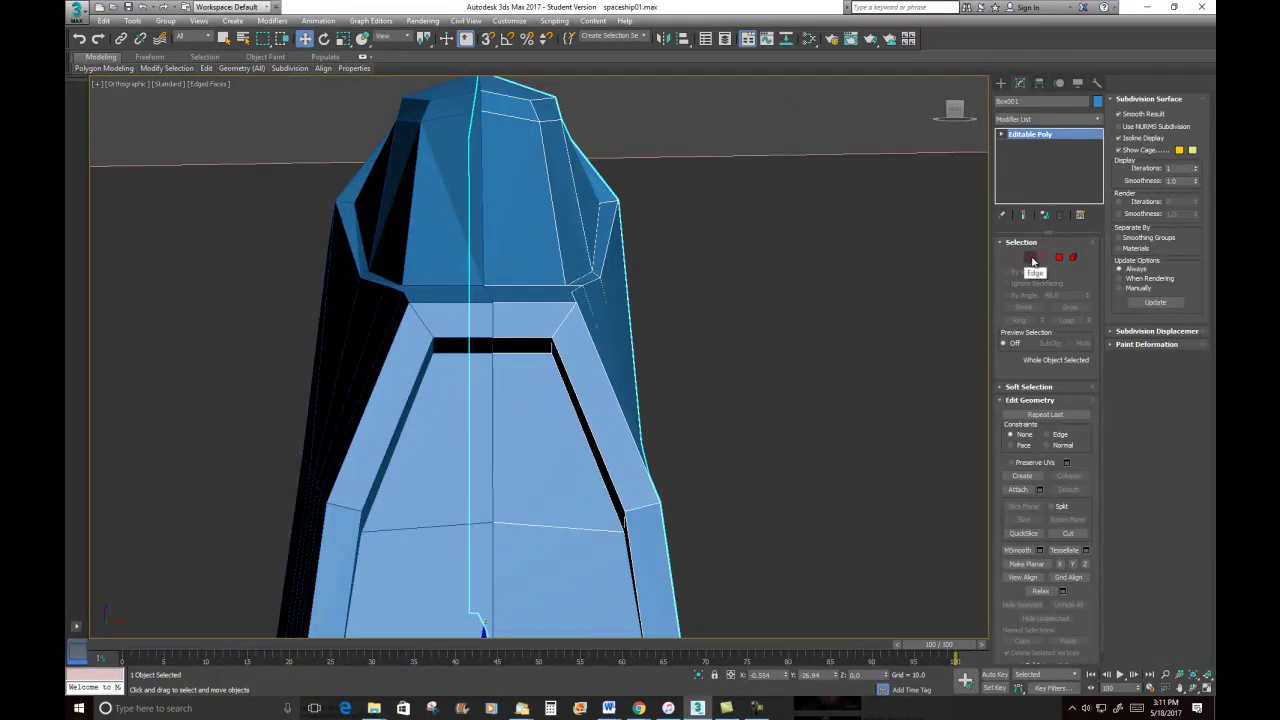
{"action": "left_click", "coordinate": [624, 524]}
{"action": "middle_click_drag", "start_coordinate": [631, 521], "coordinate": [627, 521], "text": "alt"}
{"action": "left_click", "coordinate": [613, 520]}
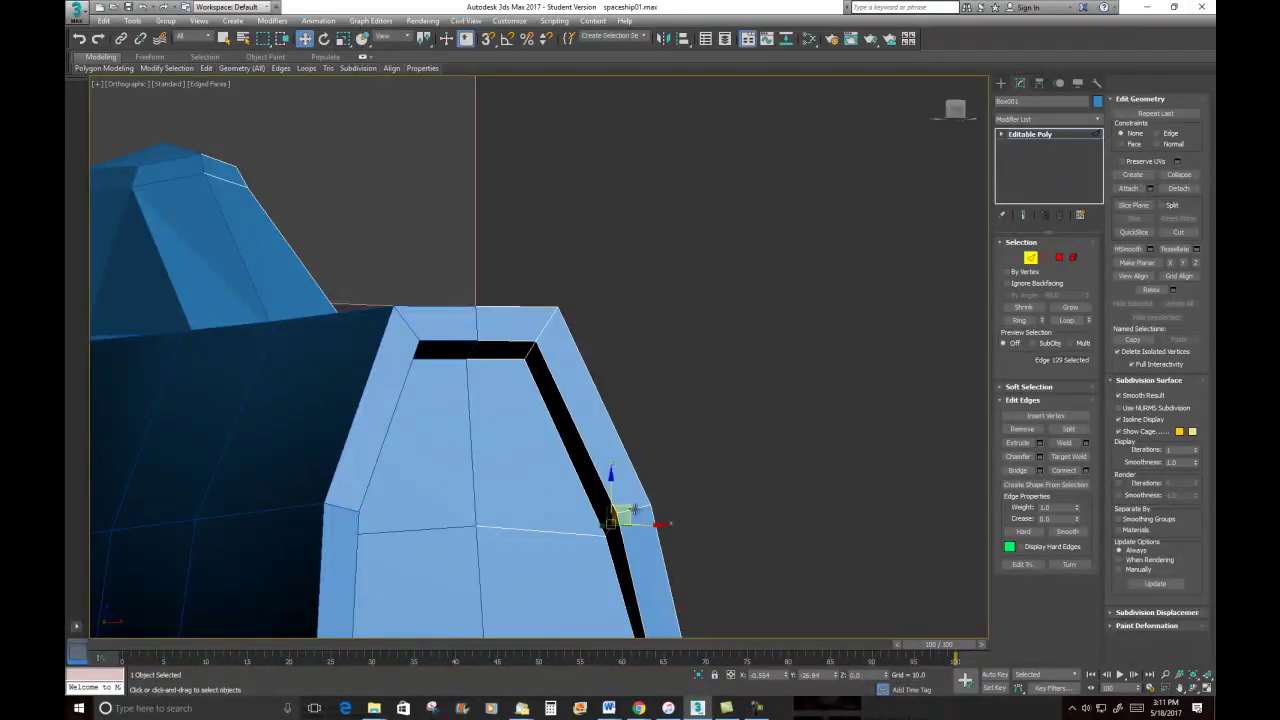
{"action": "left_click", "coordinate": [622, 508], "text": "ctrl"}
{"action": "middle_click_drag", "start_coordinate": [719, 528], "coordinate": [662, 507], "text": "alt"}
{"action": "left_click", "coordinate": [688, 490], "text": "ctrl"}
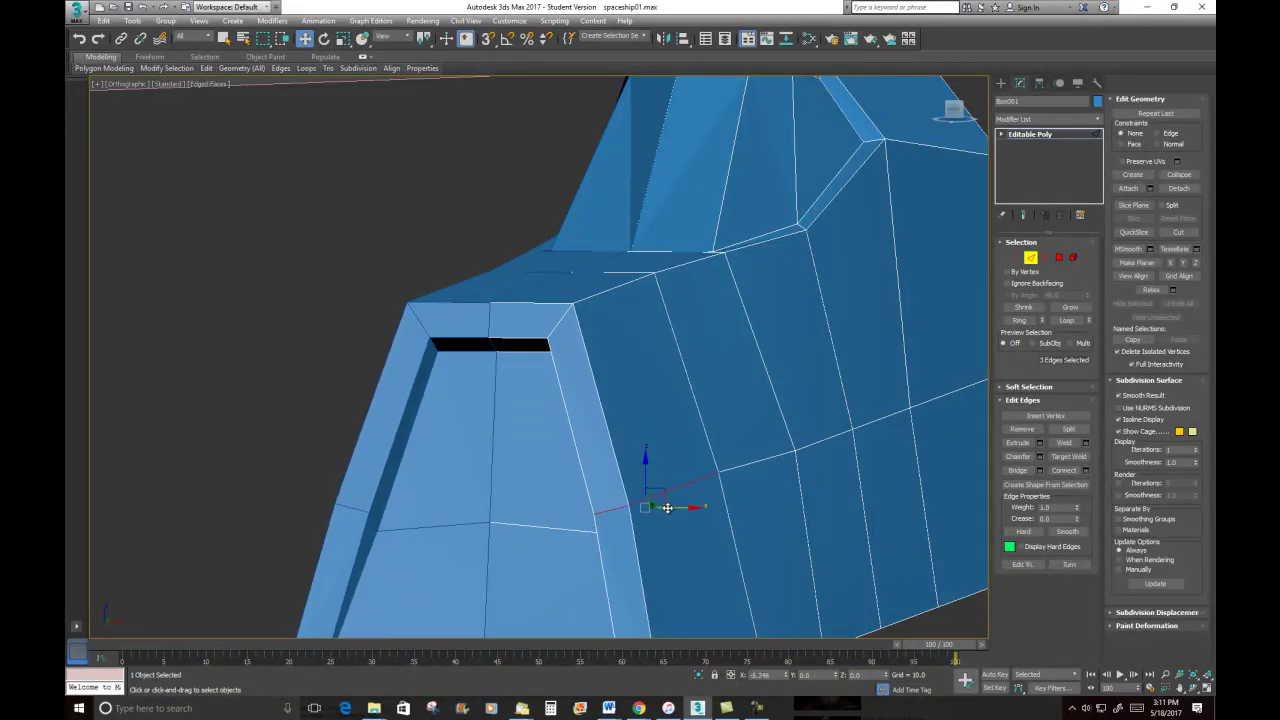
Select all vertices at the hull's nose end and move them backward to shorten the nose
{"action": "scroll", "coordinate": [544, 421], "scroll_direction": "down", "scroll_amount": 5}
{"action": "scroll", "coordinate": [544, 421], "scroll_direction": "up", "scroll_amount": 3}
{"action": "middle_click_drag", "start_coordinate": [643, 420], "coordinate": [553, 516], "text": "alt"}
{"action": "scroll", "coordinate": [640, 457], "scroll_direction": "down", "scroll_amount": 2}
{"action": "left_click_drag", "start_coordinate": [471, 551], "coordinate": [473, 553]}
{"action": "left_click", "coordinate": [1016, 257]}
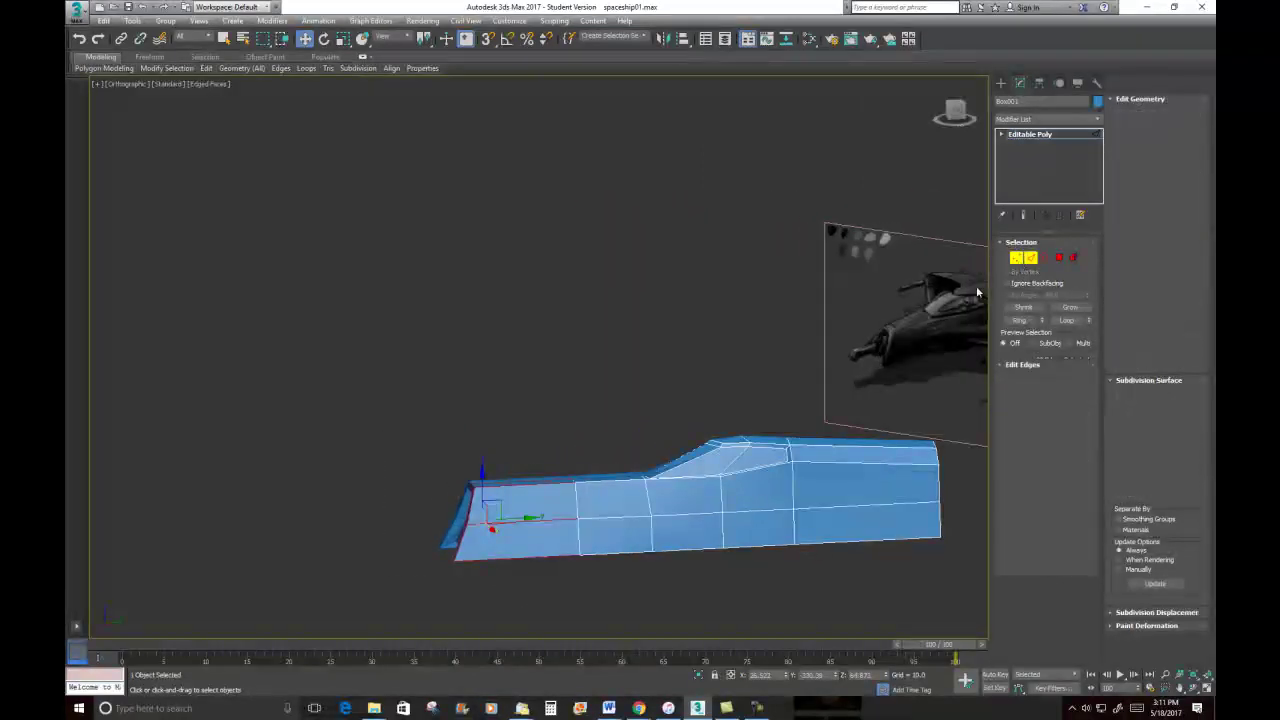
{"action": "left_click_drag", "start_coordinate": [417, 407], "coordinate": [535, 639]}
{"action": "left_click_drag", "start_coordinate": [512, 517], "coordinate": [549, 517]}
{"action": "middle_click_drag", "start_coordinate": [580, 517], "coordinate": [605, 513], "text": "alt"}
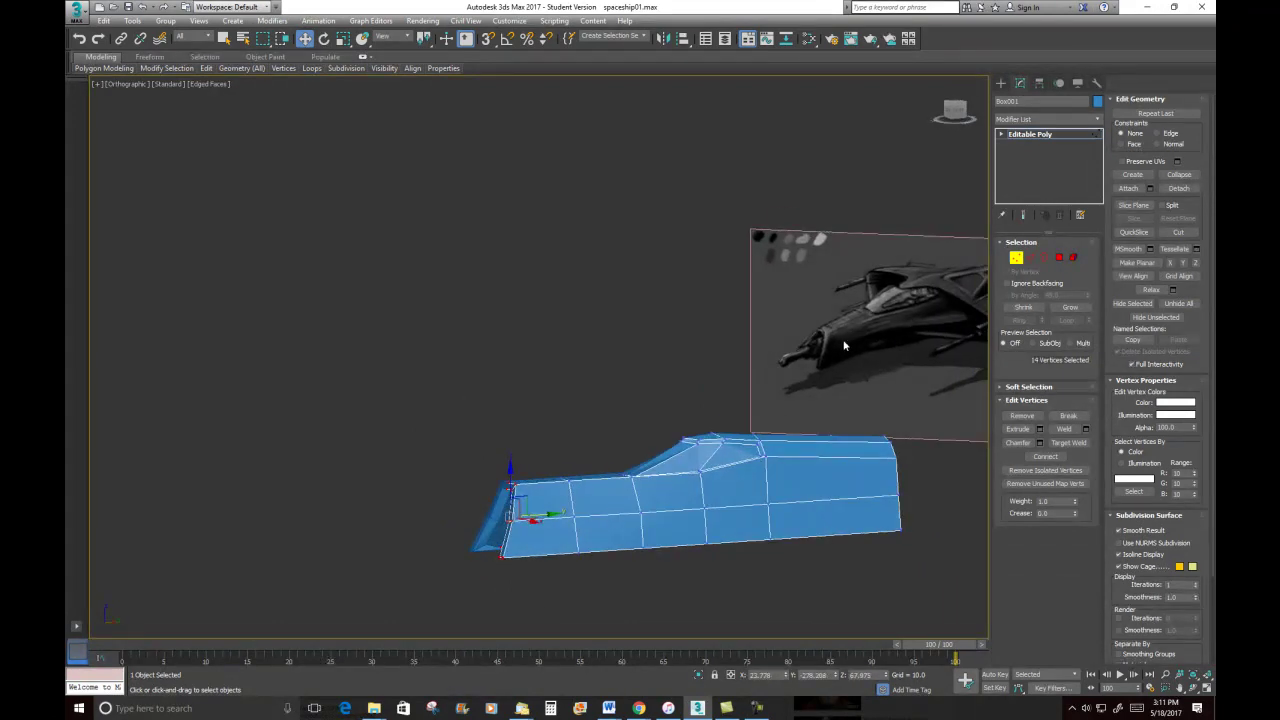
Scale the nose-end vertices vertically to about 81 percent to taper the front of the hull
{"action": "middle_click_drag", "start_coordinate": [695, 472], "coordinate": [660, 444], "text": "alt"}
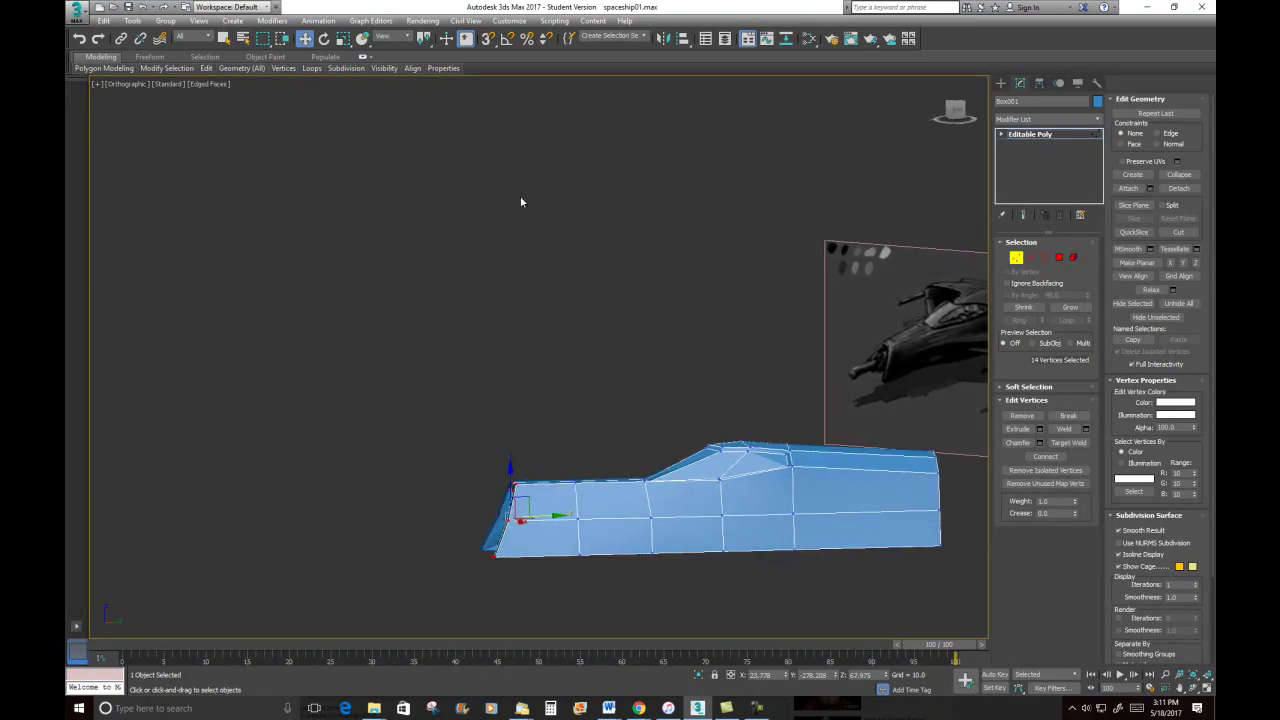
{"action": "left_click", "coordinate": [343, 38]}
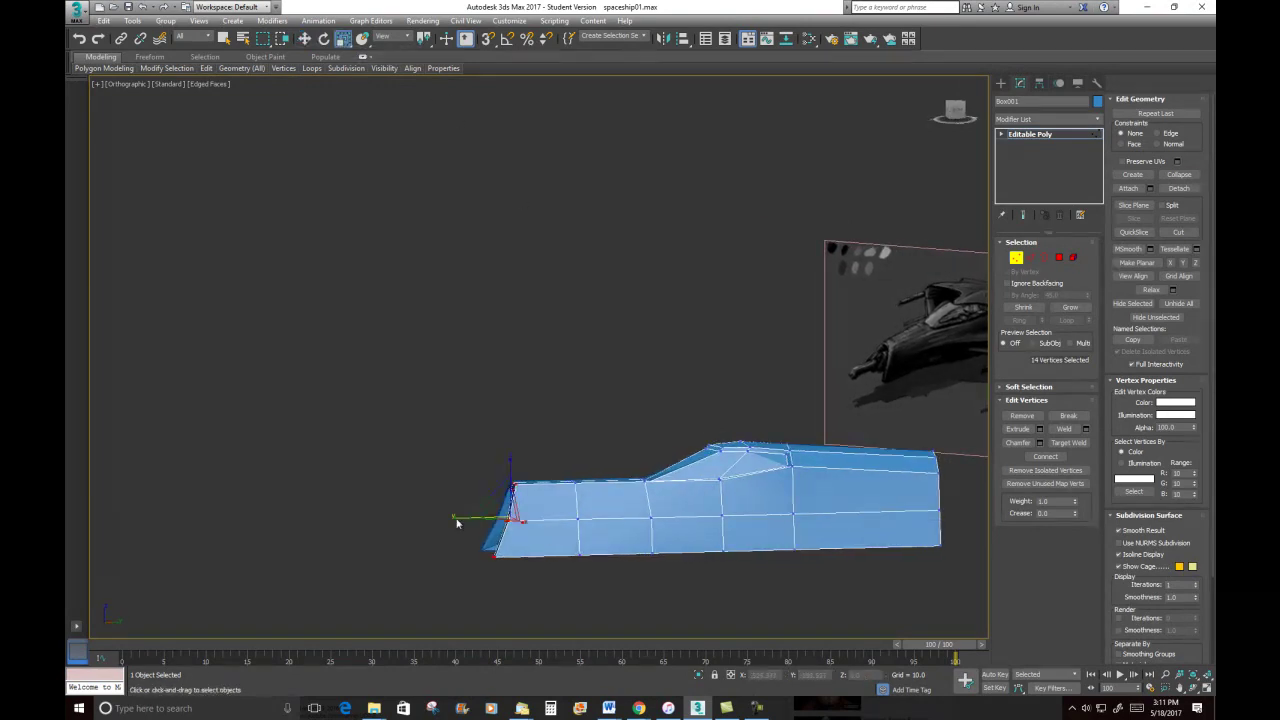
{"action": "left_click_drag", "start_coordinate": [508, 460], "coordinate": [509, 487]}
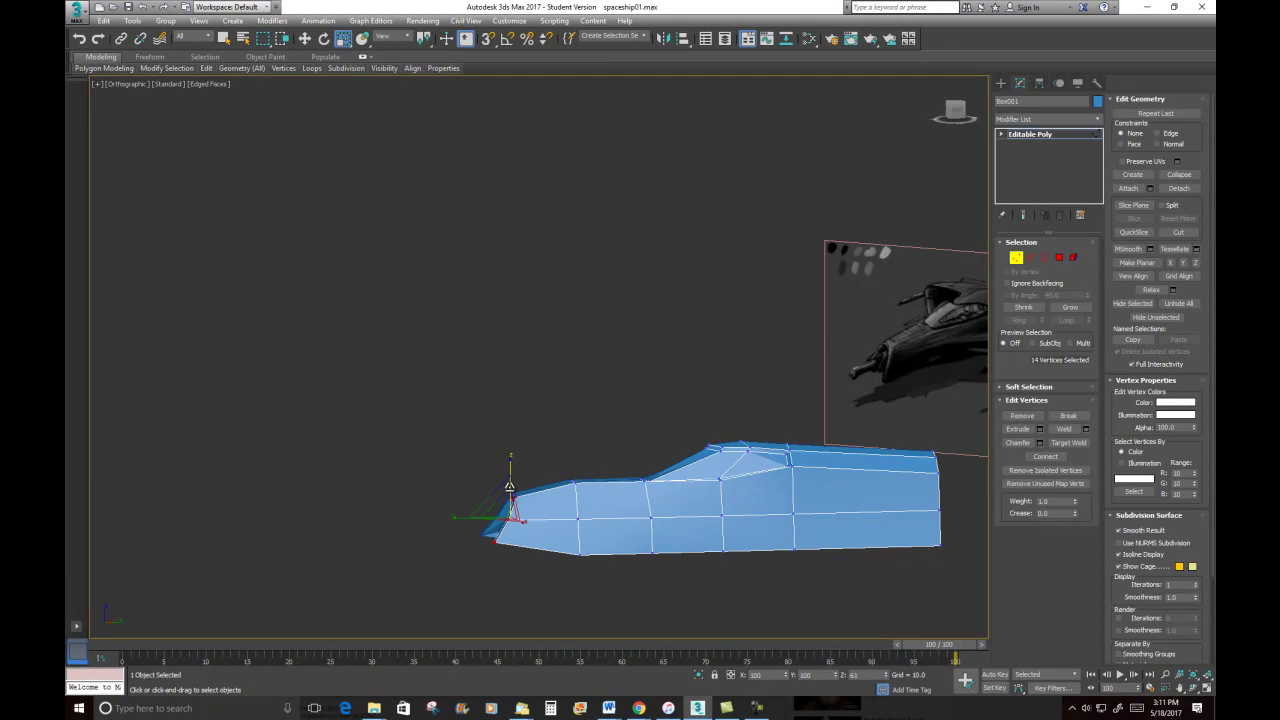
Scale the column of vertices just behind the nose end slightly down vertically to smooth the taper
{"action": "middle_click_drag", "start_coordinate": [720, 515], "coordinate": [736, 548], "text": "alt"}
{"action": "middle_click_drag", "start_coordinate": [642, 505], "coordinate": [607, 505], "text": "alt"}
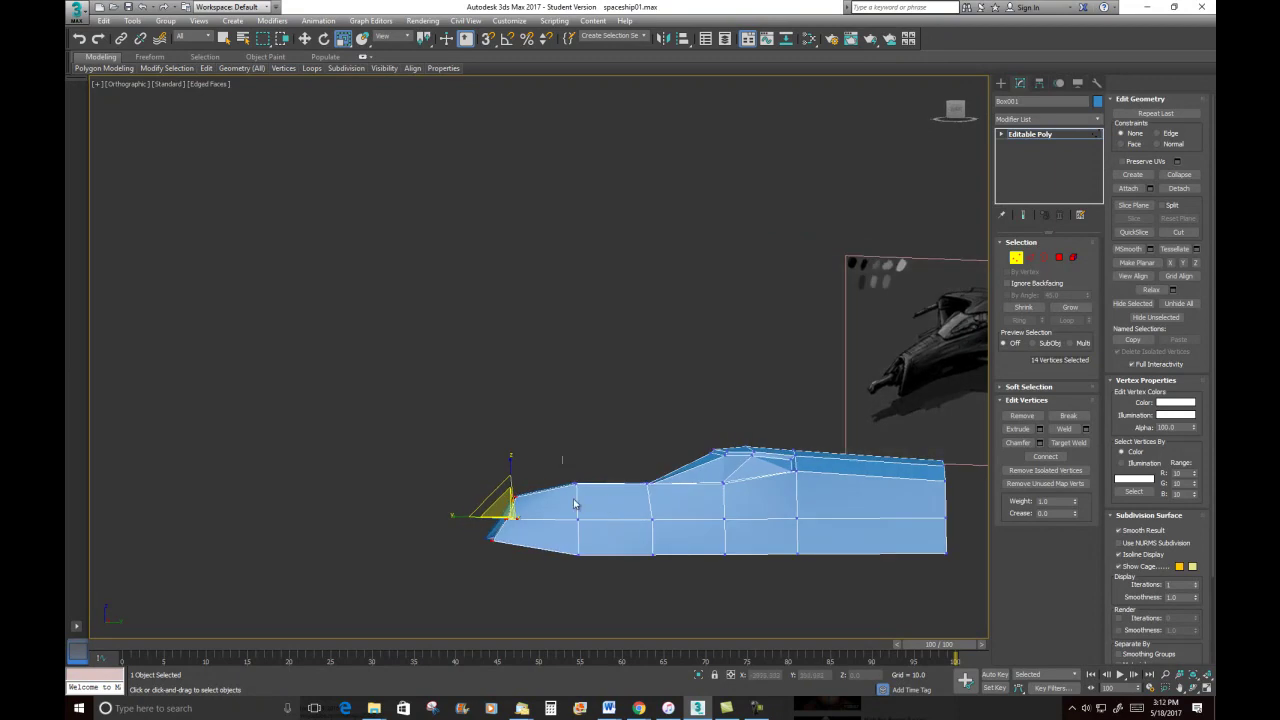
{"action": "left_click_drag", "start_coordinate": [563, 462], "coordinate": [618, 606]}
{"action": "left_click_drag", "start_coordinate": [577, 472], "coordinate": [577, 478]}
Lower the upper vertices at the back of the side window and those at the hull's rear end
{"action": "middle_click_drag", "start_coordinate": [720, 537], "coordinate": [798, 558], "text": "alt"}
{"action": "middle_click_drag", "start_coordinate": [811, 471], "coordinate": [544, 436]}
{"action": "mouse_move", "coordinate": [665, 460]}
{"action": "middle_mouse_down", "text": "alt"}
{"action": "mouse_move", "coordinate": [681, 455]}
{"action": "mouse_move", "coordinate": [663, 449]}
{"action": "middle_mouse_up", "text": "alt"}
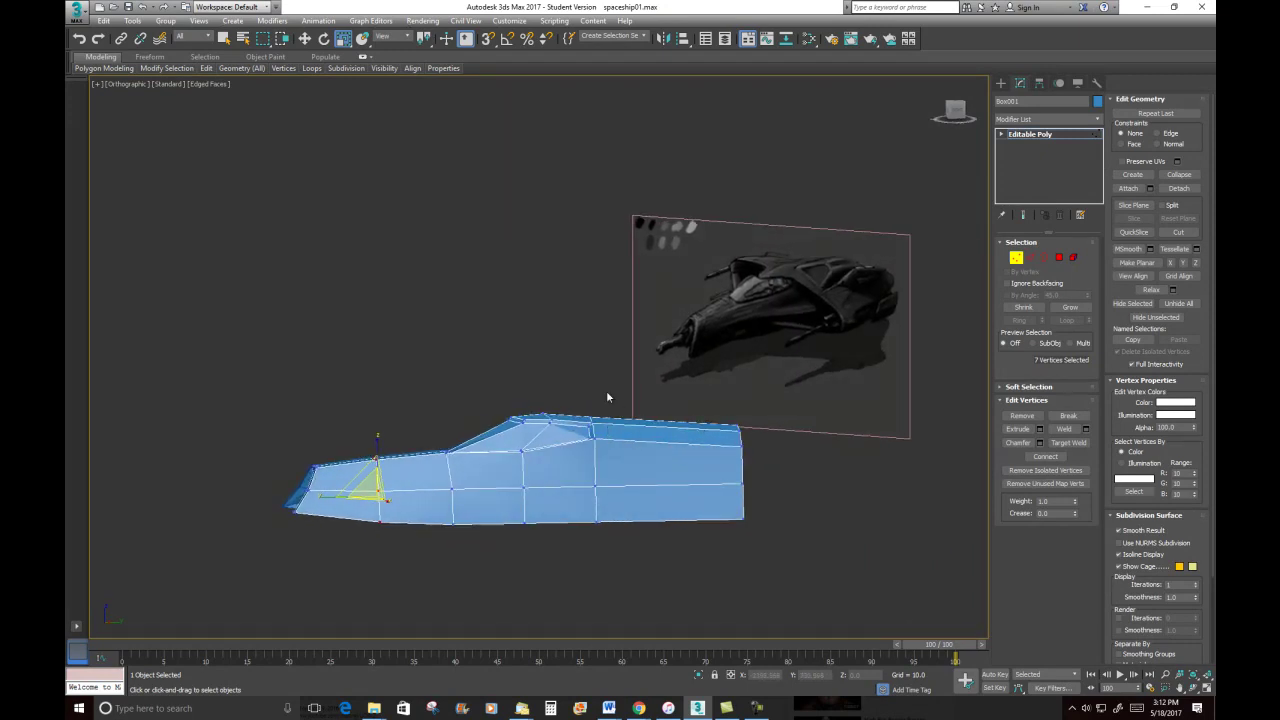
{"action": "left_click_drag", "start_coordinate": [614, 457], "coordinate": [610, 442]}
{"action": "key", "text": "w"}
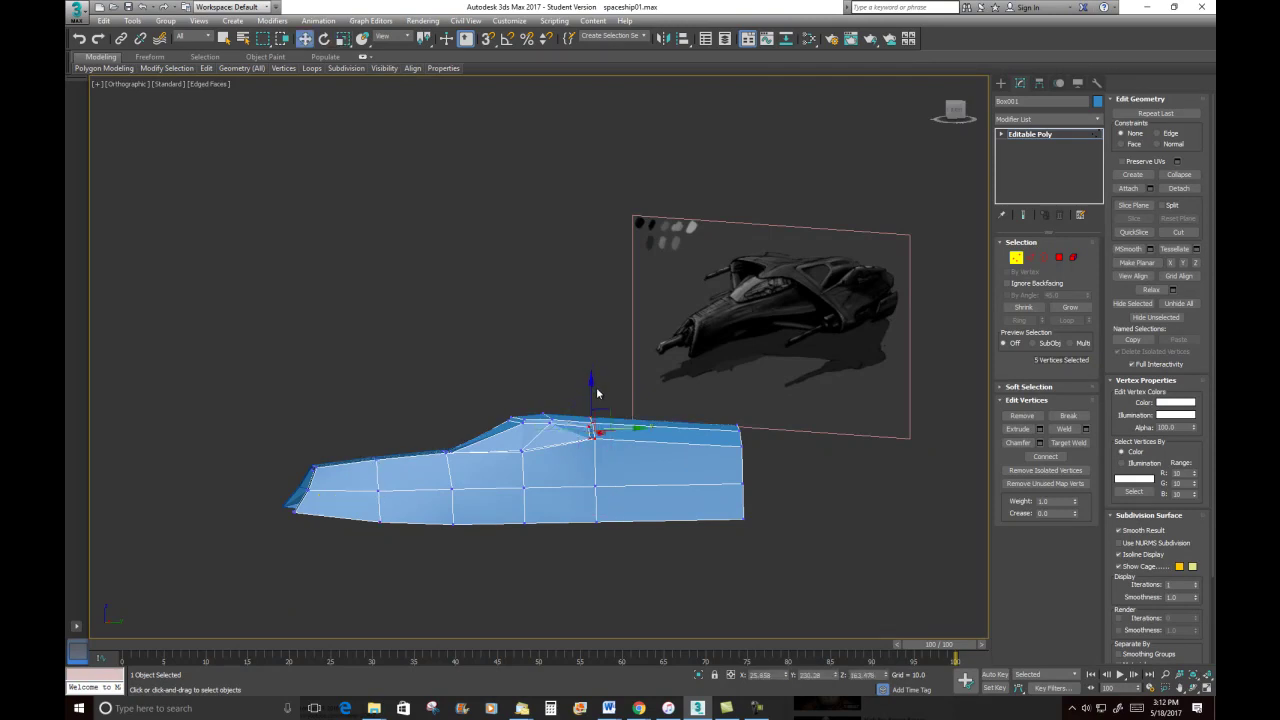
{"action": "left_click_drag", "start_coordinate": [592, 387], "coordinate": [594, 399]}
{"action": "left_click_drag", "start_coordinate": [764, 465], "coordinate": [764, 462]}
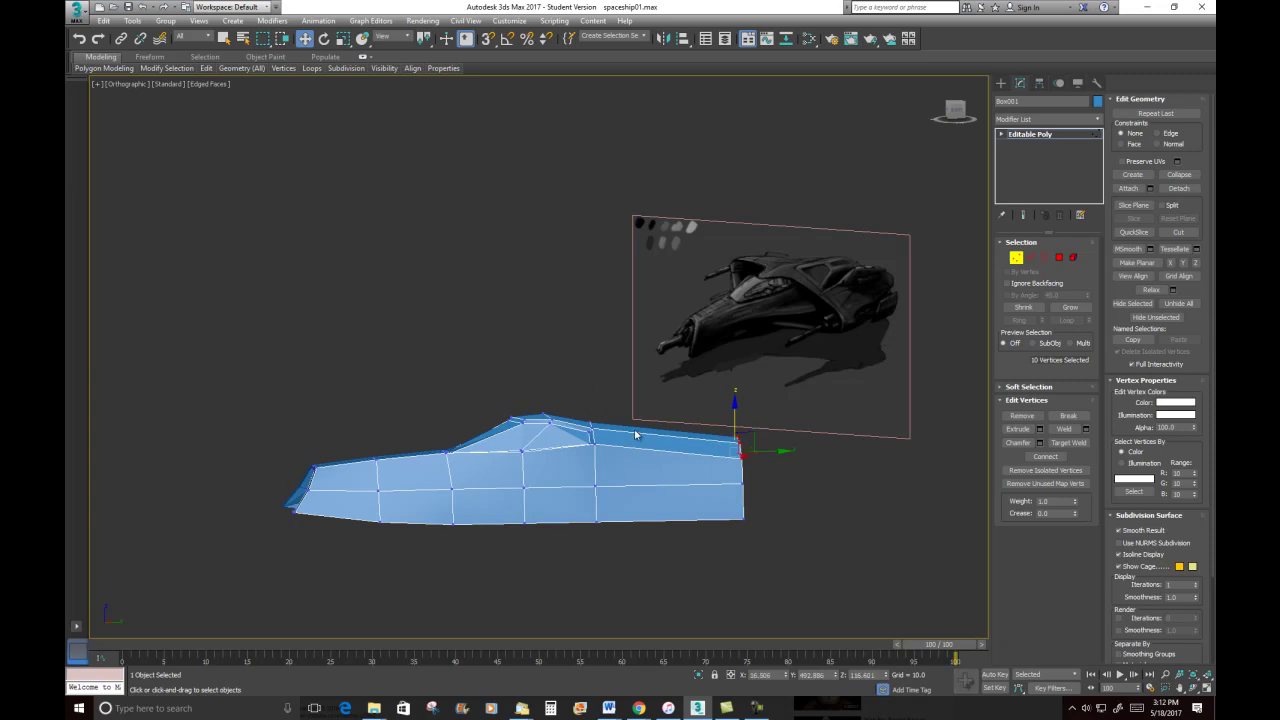
Lower the vertices at the canopy roof's peak and shift the centre-line peak vertex backward
{"action": "scroll", "coordinate": [534, 440], "scroll_direction": "up", "scroll_amount": 5}
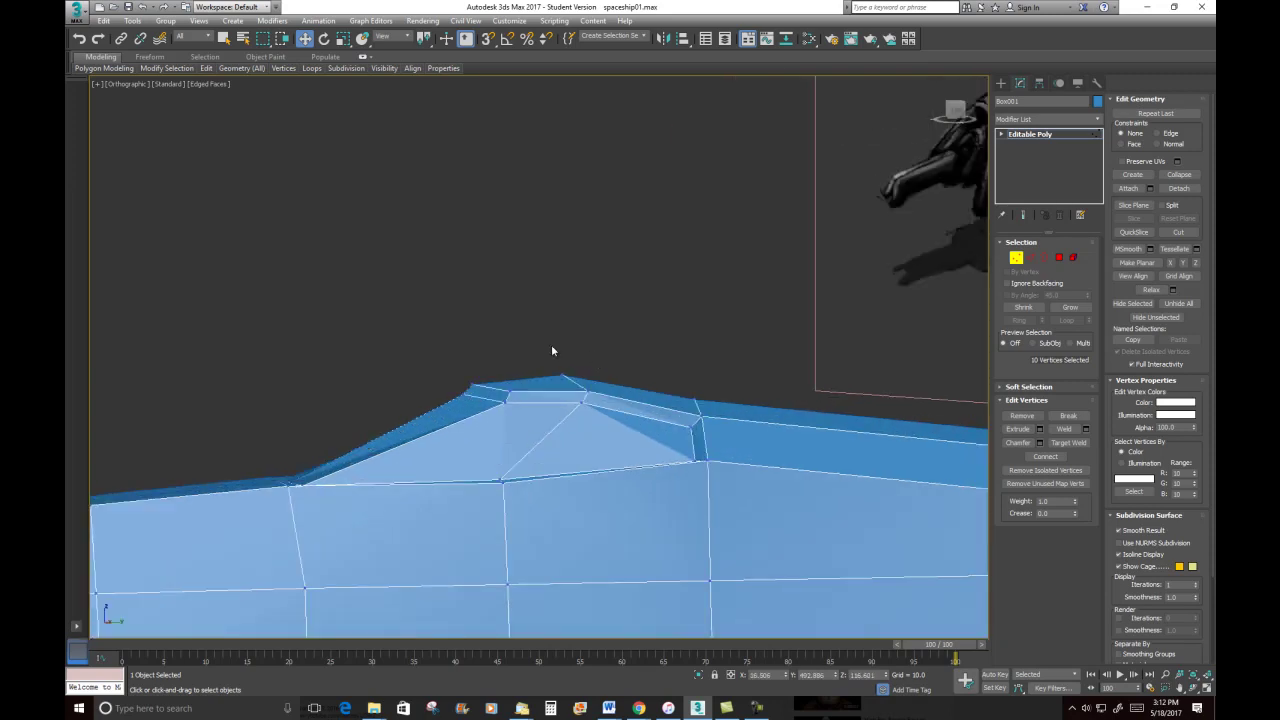
{"action": "left_click_drag", "start_coordinate": [592, 389], "coordinate": [600, 416]}
{"action": "left_click_drag", "start_coordinate": [576, 356], "coordinate": [624, 383]}
{"action": "left_click", "coordinate": [554, 351]}
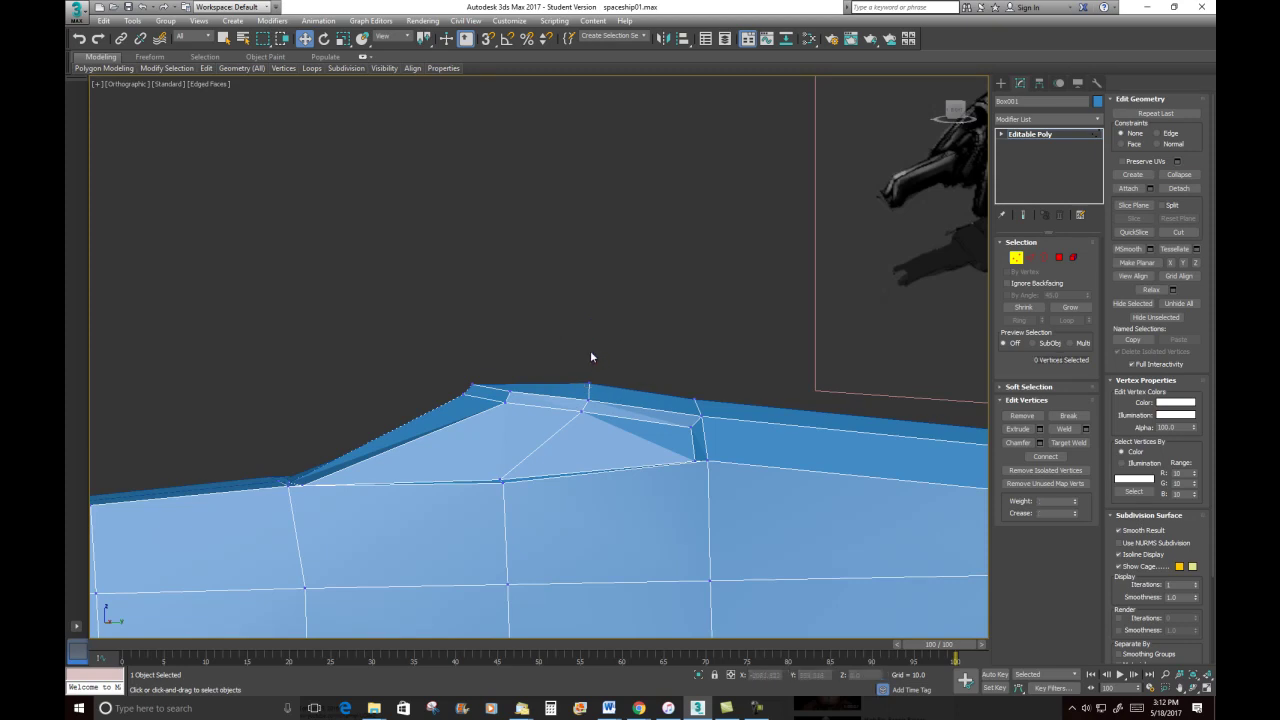
{"action": "left_click_drag", "start_coordinate": [589, 352], "coordinate": [592, 353]}
Select the four lower side polygons from the hull's rear end up to the nose section
{"action": "middle_click_drag", "start_coordinate": [548, 435], "coordinate": [562, 405], "text": "alt"}
{"action": "scroll", "coordinate": [632, 455], "scroll_direction": "down", "scroll_amount": 7}
{"action": "scroll", "coordinate": [592, 420], "scroll_direction": "up", "scroll_amount": 6}
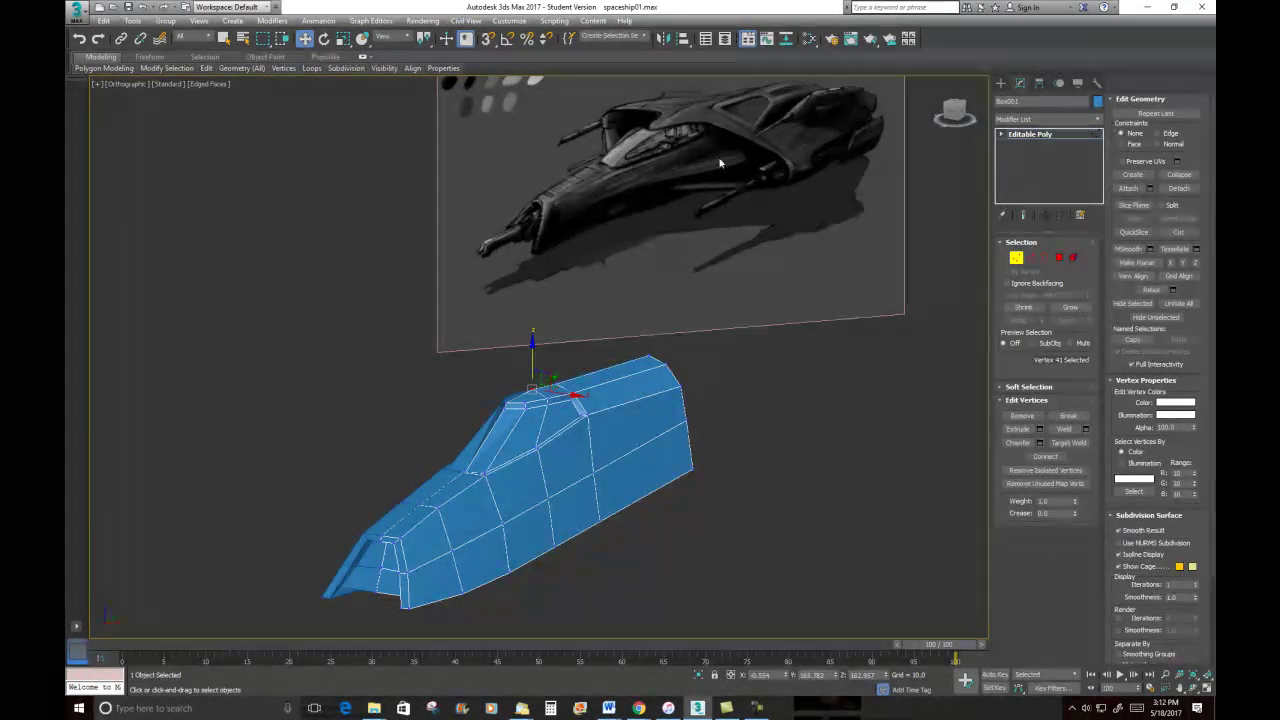
{"action": "mouse_move", "coordinate": [646, 431]}
{"action": "middle_mouse_down", "text": "alt"}
{"action": "mouse_move", "coordinate": [663, 423]}
{"action": "mouse_move", "coordinate": [647, 435]}
{"action": "middle_mouse_up", "text": "alt"}
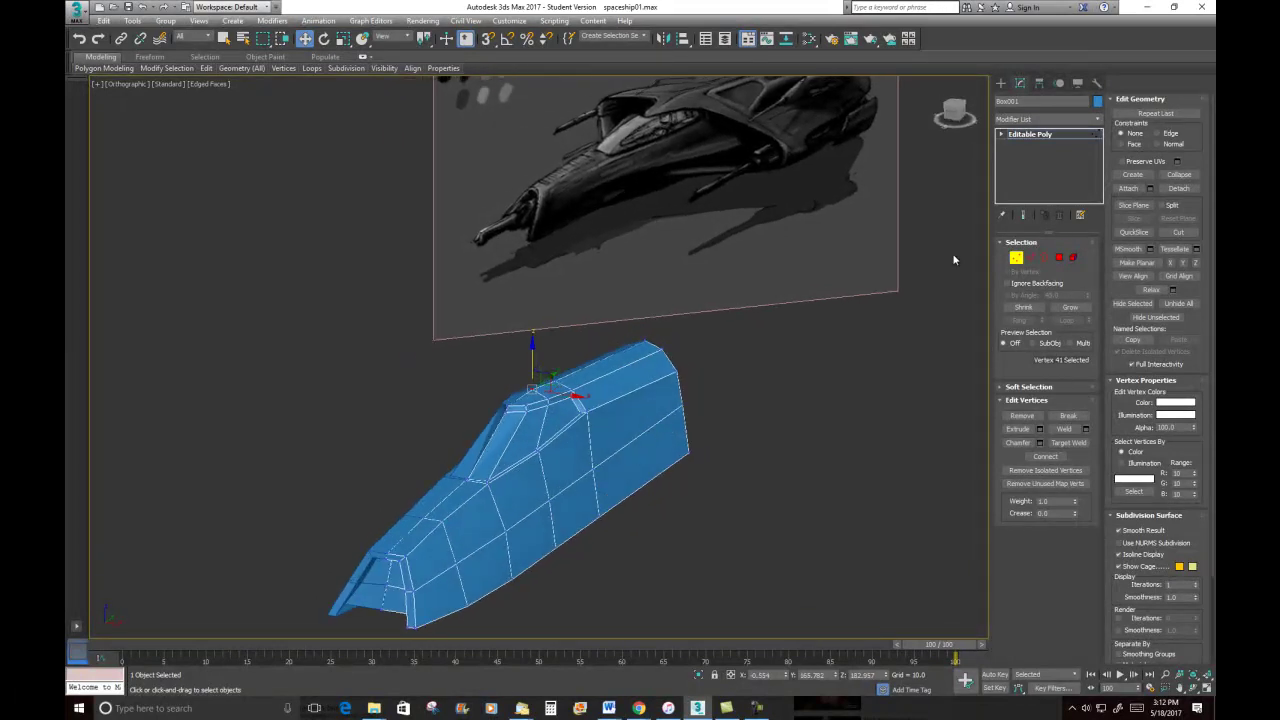
{"action": "left_click", "coordinate": [1059, 257]}
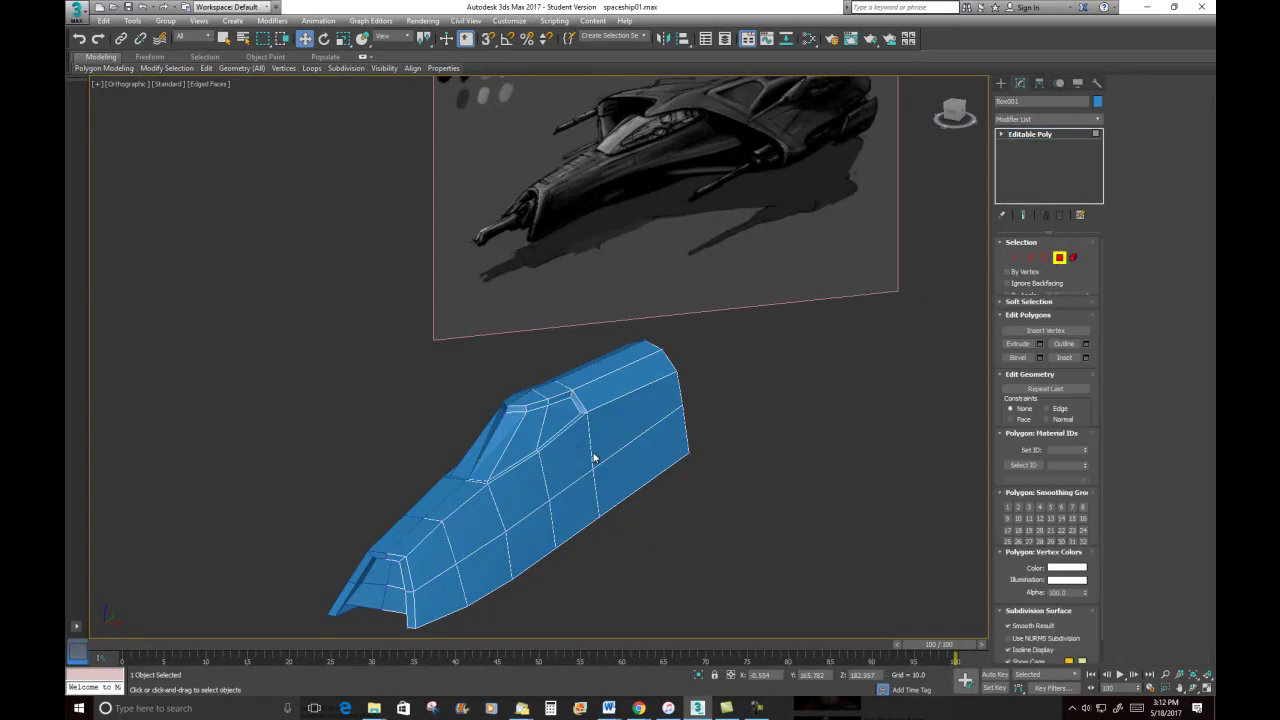
{"action": "left_click", "coordinate": [641, 466]}
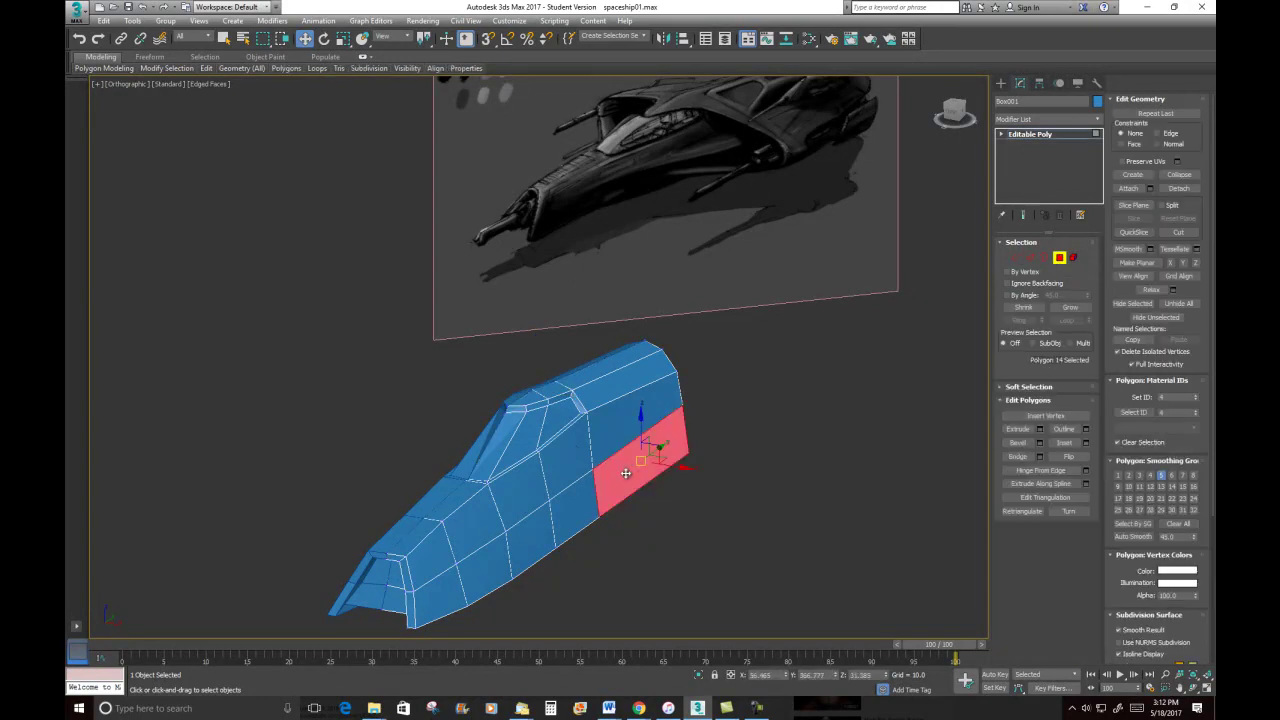
{"action": "left_click", "coordinate": [567, 512], "text": "ctrl"}
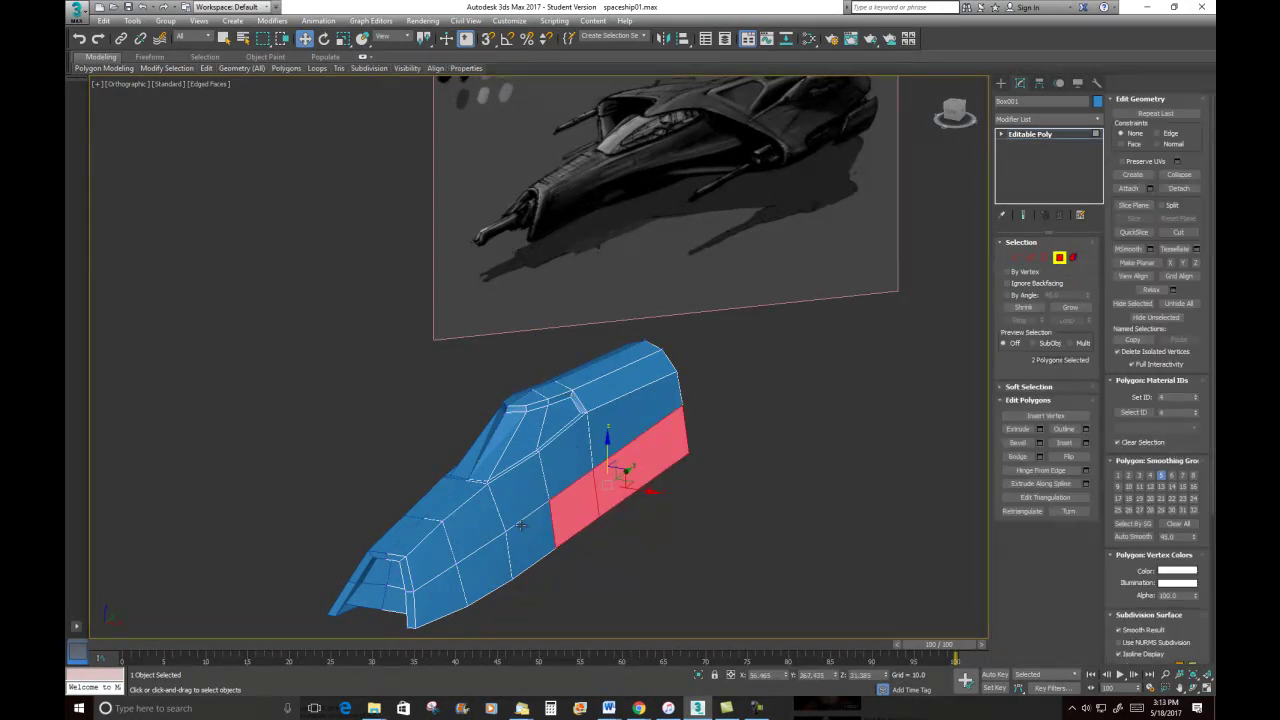
{"action": "left_click", "coordinate": [521, 526], "text": "ctrl"}
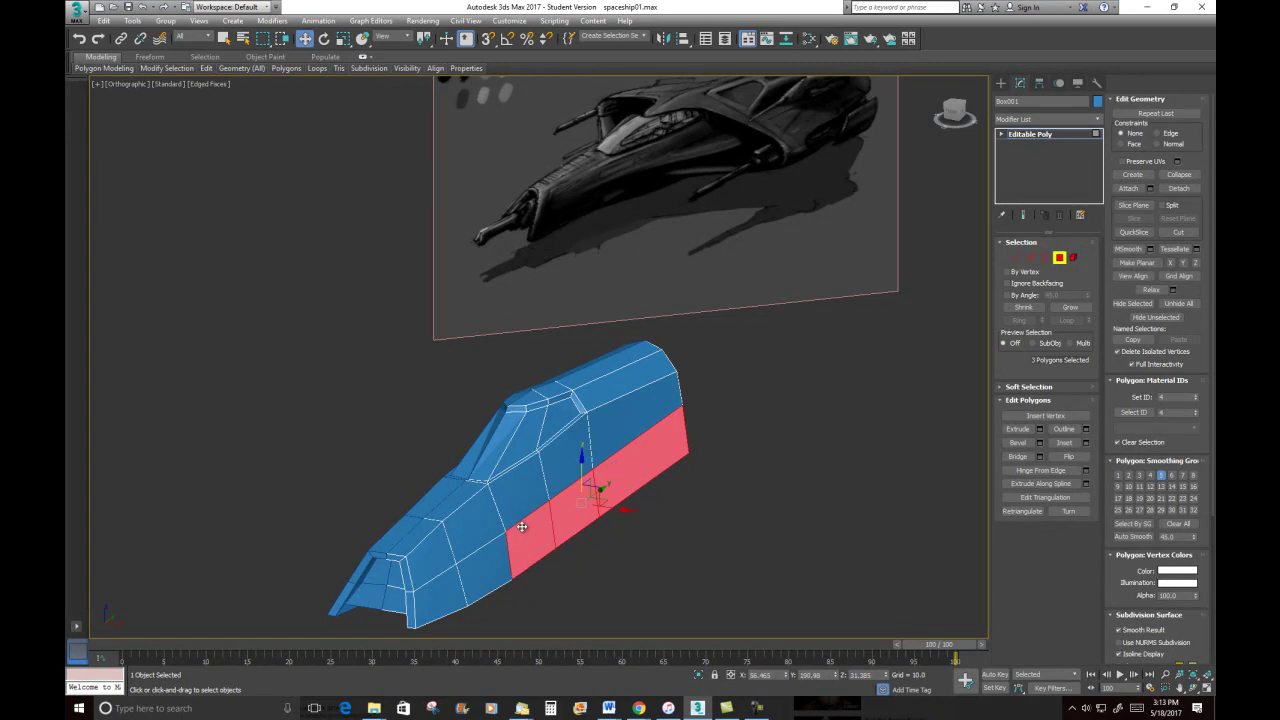
{"action": "left_click", "coordinate": [486, 548], "text": "ctrl"}
Try to extrude the four lower side polygons outward freehand, and undo the extrusion
{"action": "right_click", "coordinate": [620, 455]}
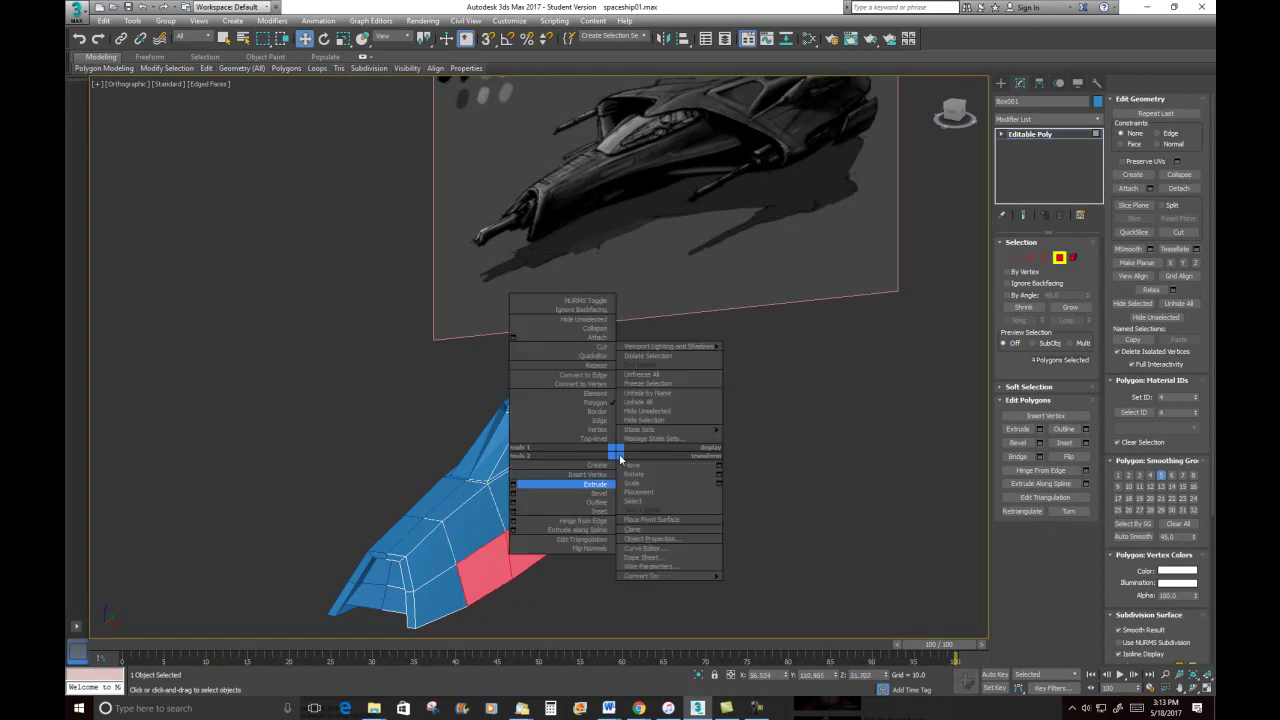
{"action": "left_click", "coordinate": [600, 484]}
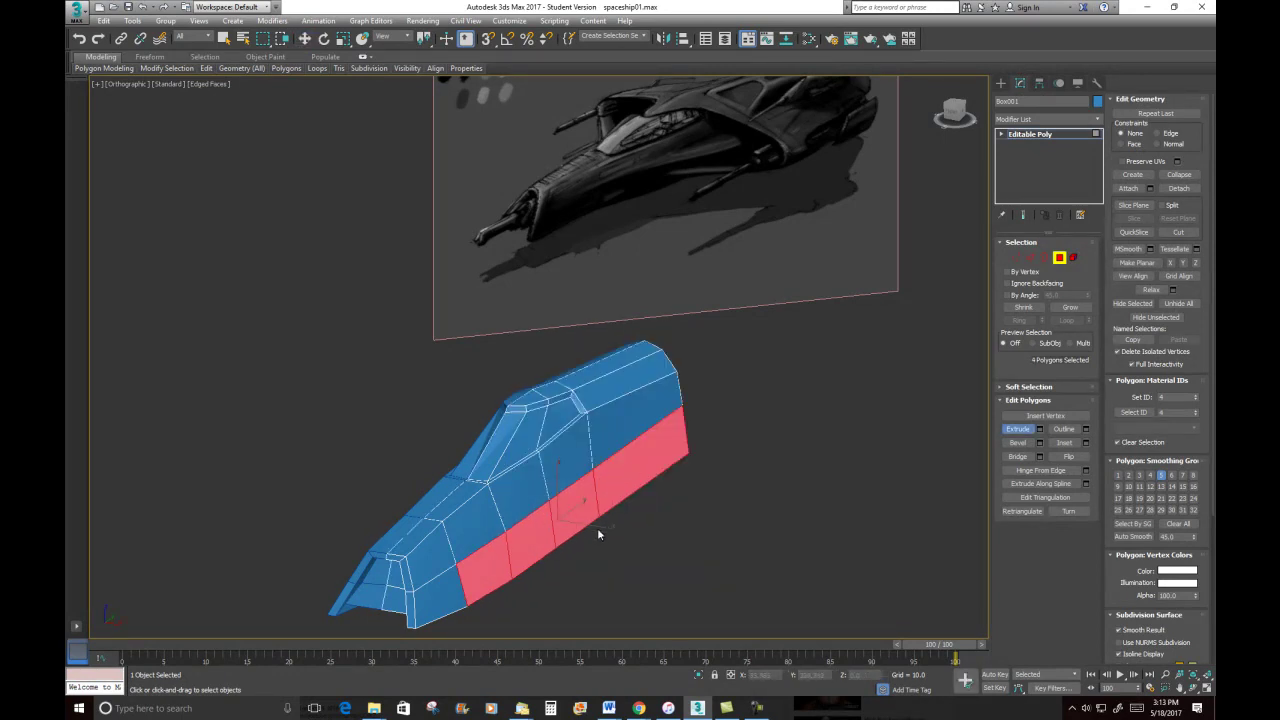
{"action": "mouse_move", "coordinate": [609, 486]}
{"action": "left_mouse_down"}
{"action": "mouse_move", "coordinate": [603, 449]}
{"action": "mouse_move", "coordinate": [618, 473]}
{"action": "left_mouse_up"}
{"action": "mouse_move", "coordinate": [618, 472]}
{"action": "middle_mouse_down", "text": "alt"}
{"action": "mouse_move", "coordinate": [651, 449]}
{"action": "mouse_move", "coordinate": [634, 464]}
{"action": "middle_mouse_up", "text": "alt"}
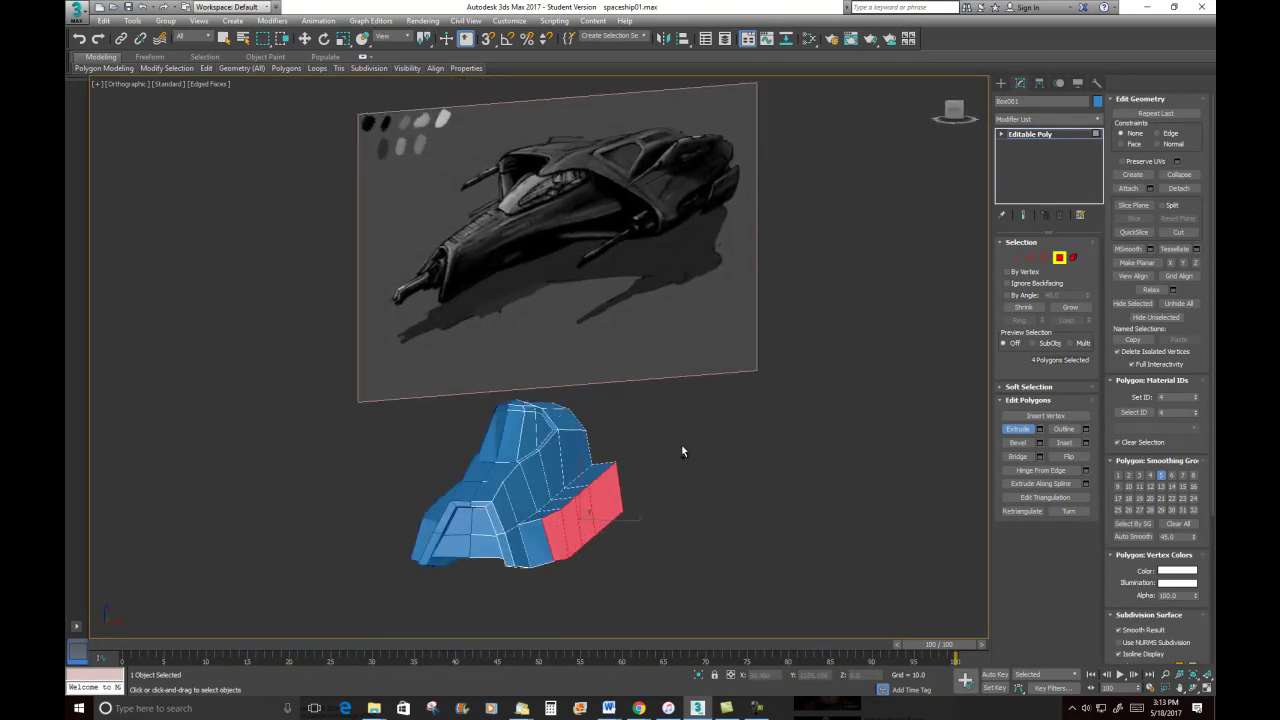
{"action": "key", "text": "ctrl+z"}
Extrude the four selected lower side polygons outward together, using the Group extrusion type
{"action": "key", "text": "w"}
{"action": "right_click", "coordinate": [645, 455]}
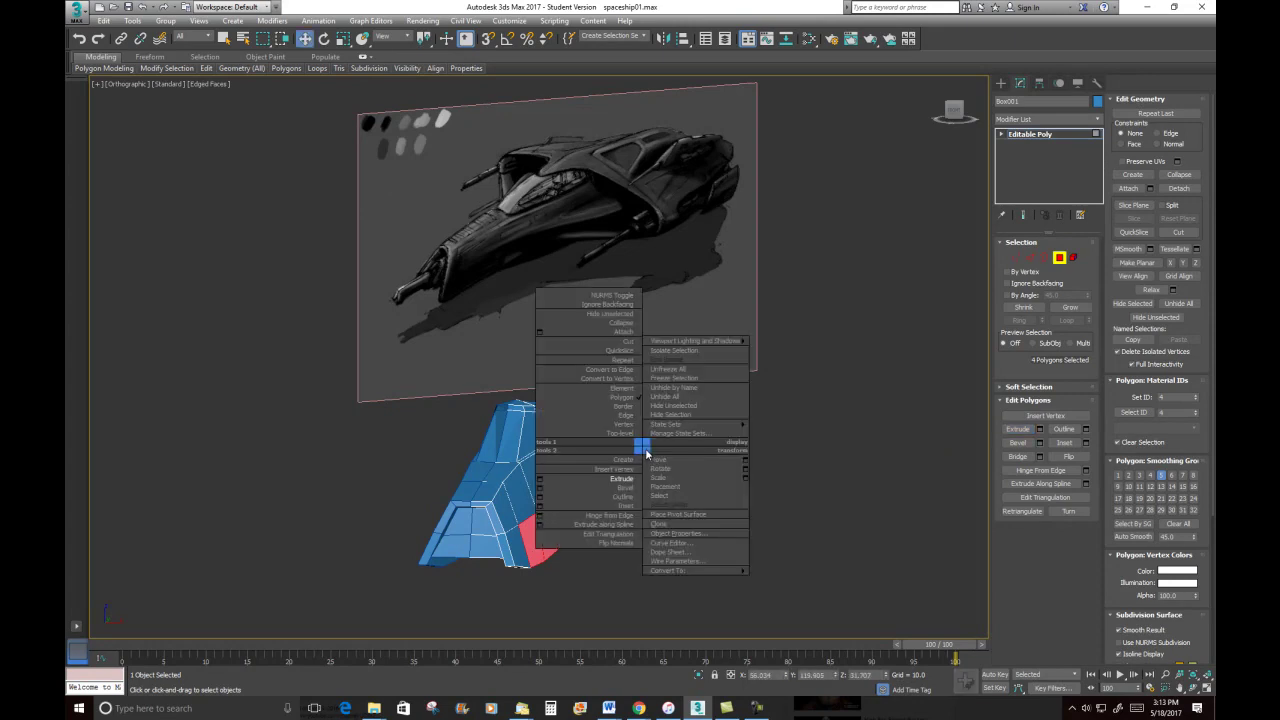
{"action": "left_click", "coordinate": [543, 486]}
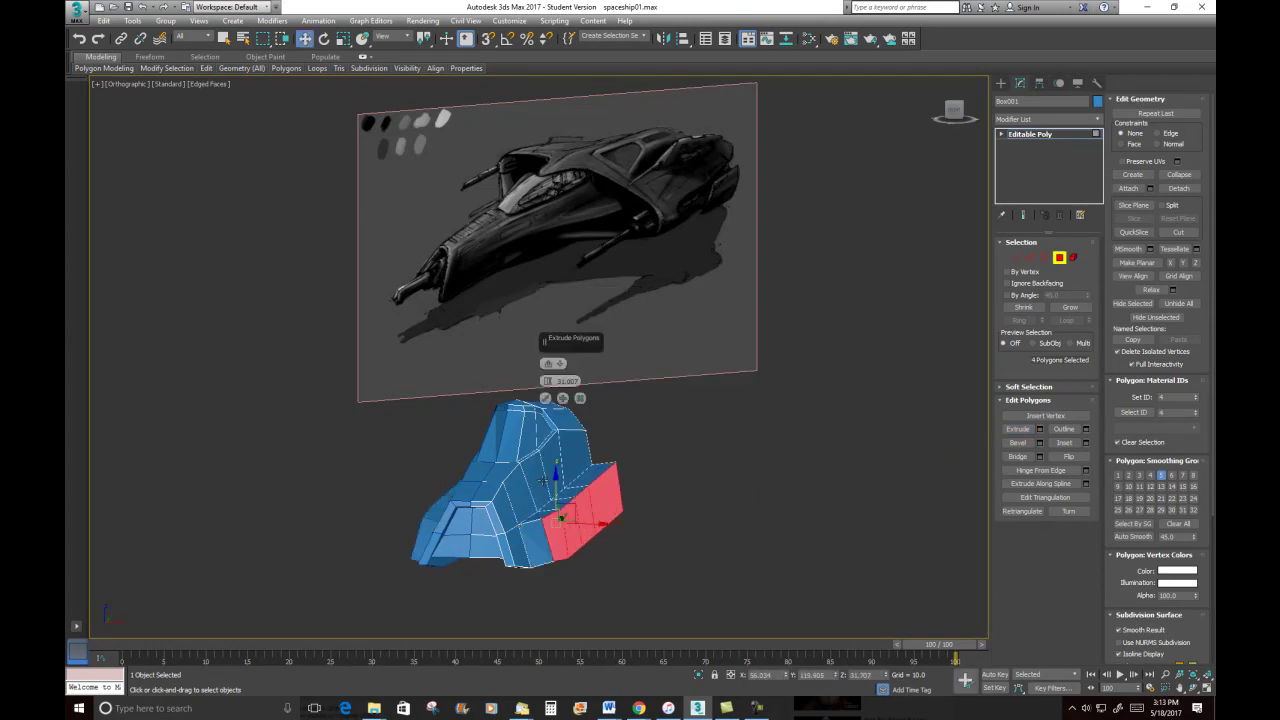
{"action": "left_click", "coordinate": [560, 366]}
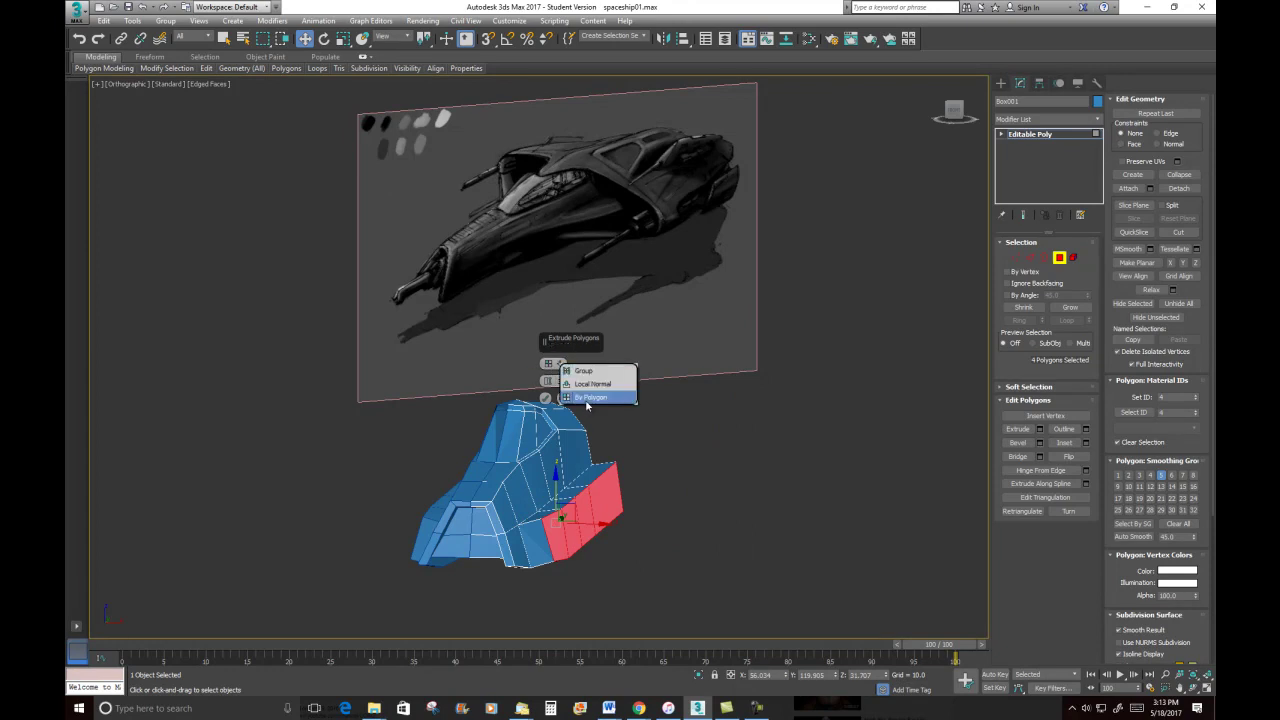
{"action": "left_click", "coordinate": [581, 377]}
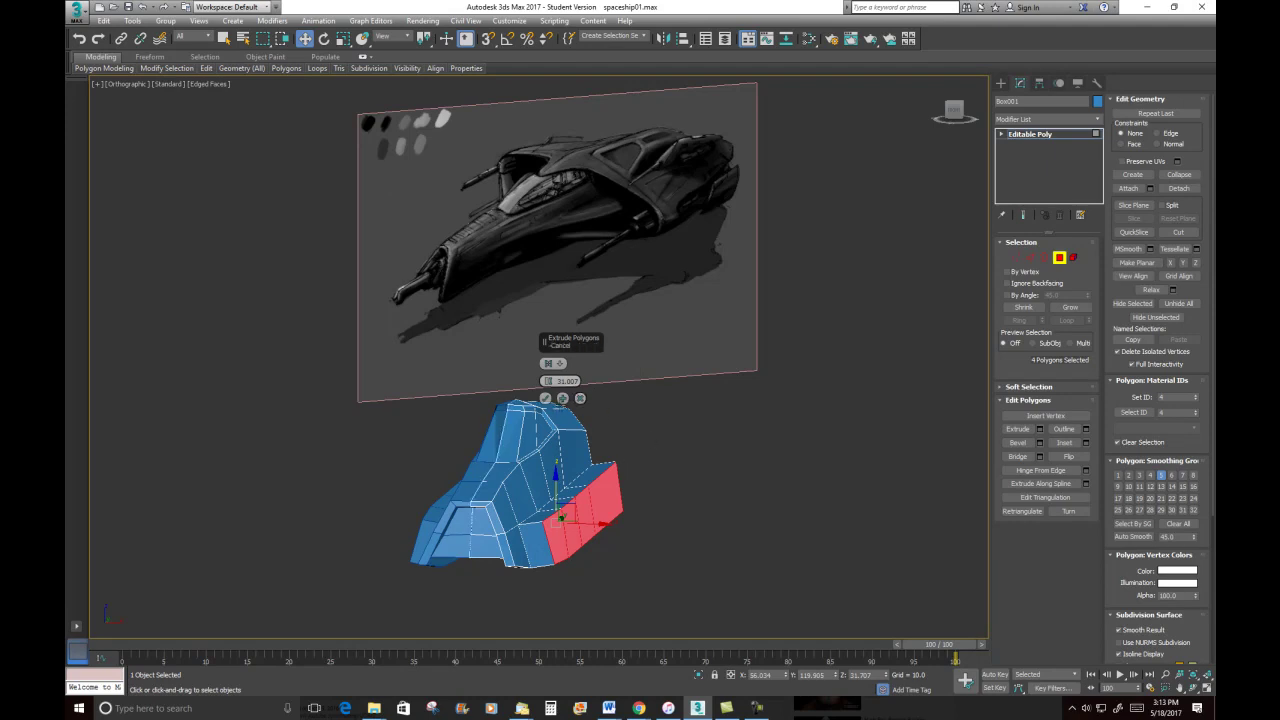
{"action": "left_click", "coordinate": [546, 399]}
{"action": "middle_click_drag", "start_coordinate": [617, 421], "coordinate": [696, 432], "text": "alt"}
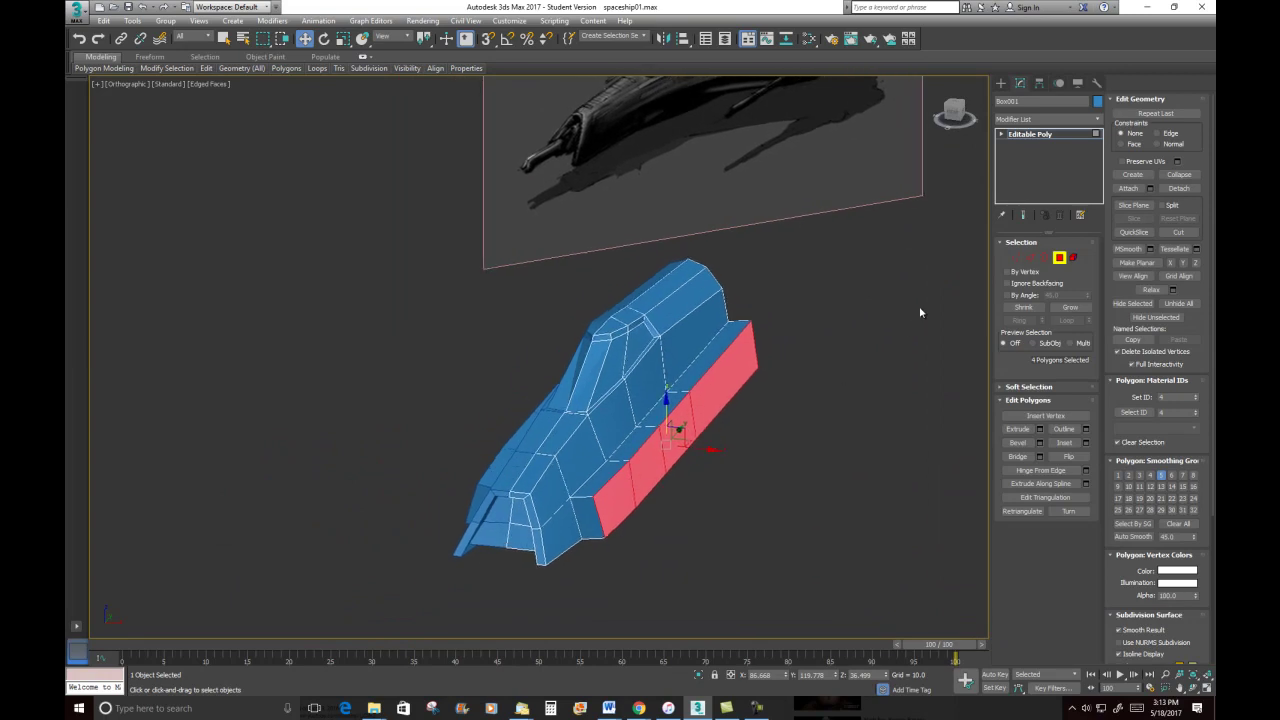
Target-weld the front vertices of the side extrusion to the adjoining hull vertices so the block tapers into the nose
{"action": "left_click", "coordinate": [1016, 258]}
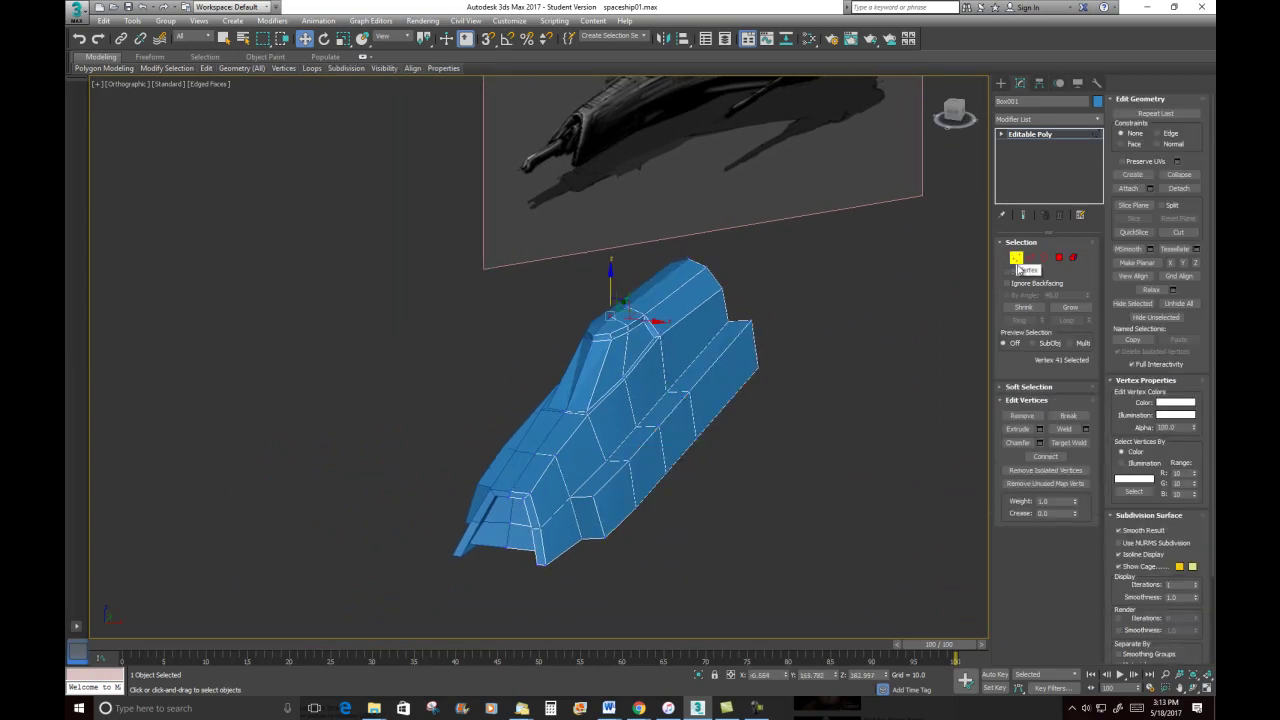
{"action": "left_click", "coordinate": [1067, 442]}
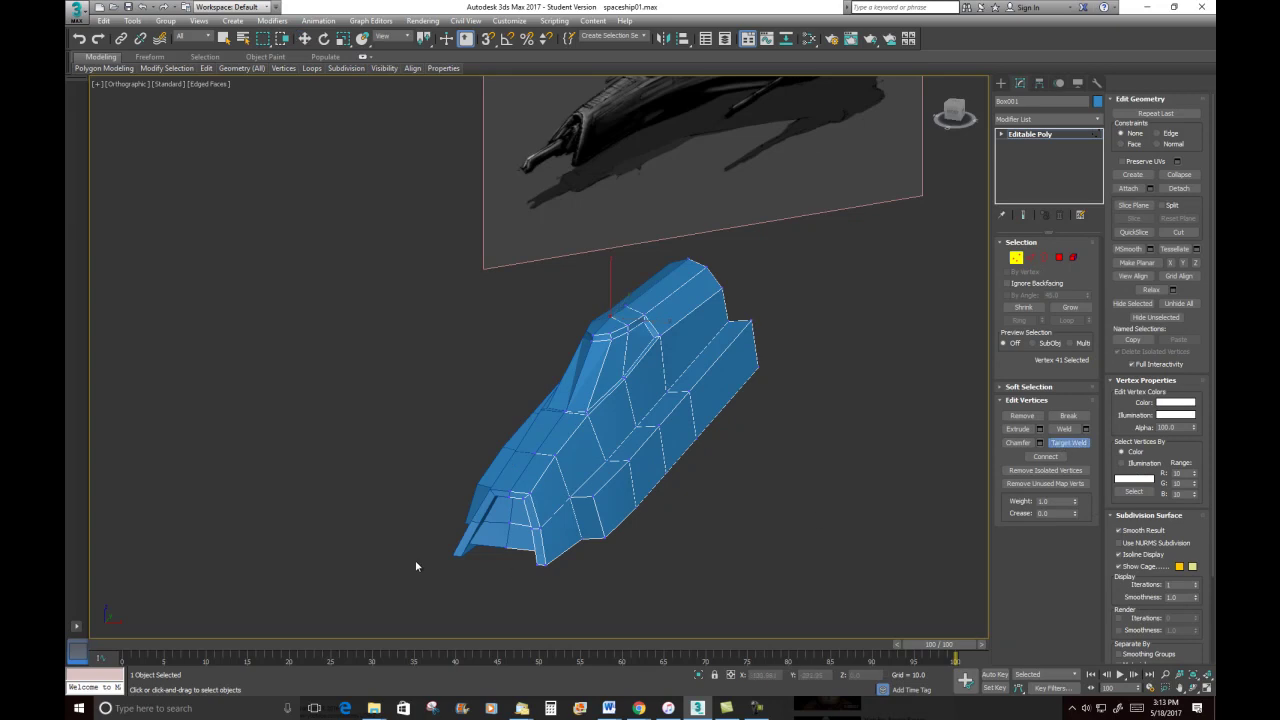
{"action": "left_click", "coordinate": [567, 499]}
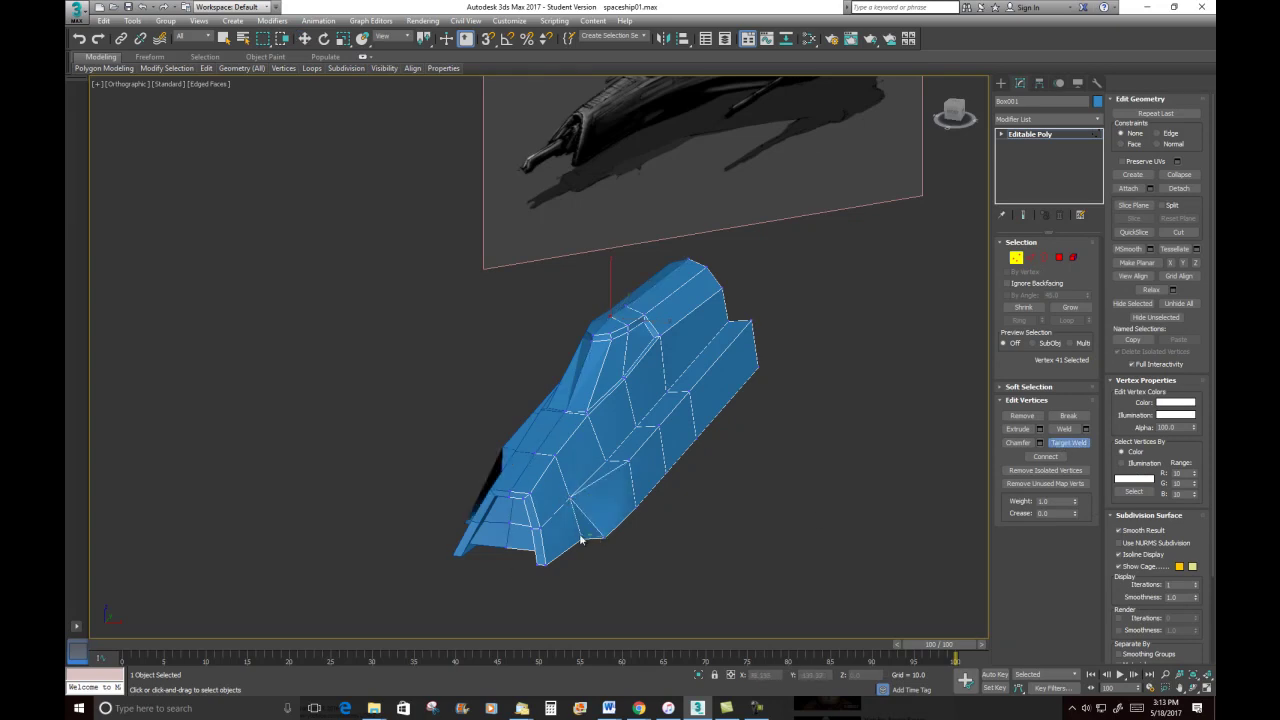
{"action": "left_click", "coordinate": [583, 537]}
{"action": "mouse_move", "coordinate": [643, 516]}
{"action": "middle_mouse_down", "text": "alt"}
{"action": "mouse_move", "coordinate": [597, 522]}
{"action": "mouse_move", "coordinate": [641, 500]}
{"action": "middle_mouse_up", "text": "alt"}
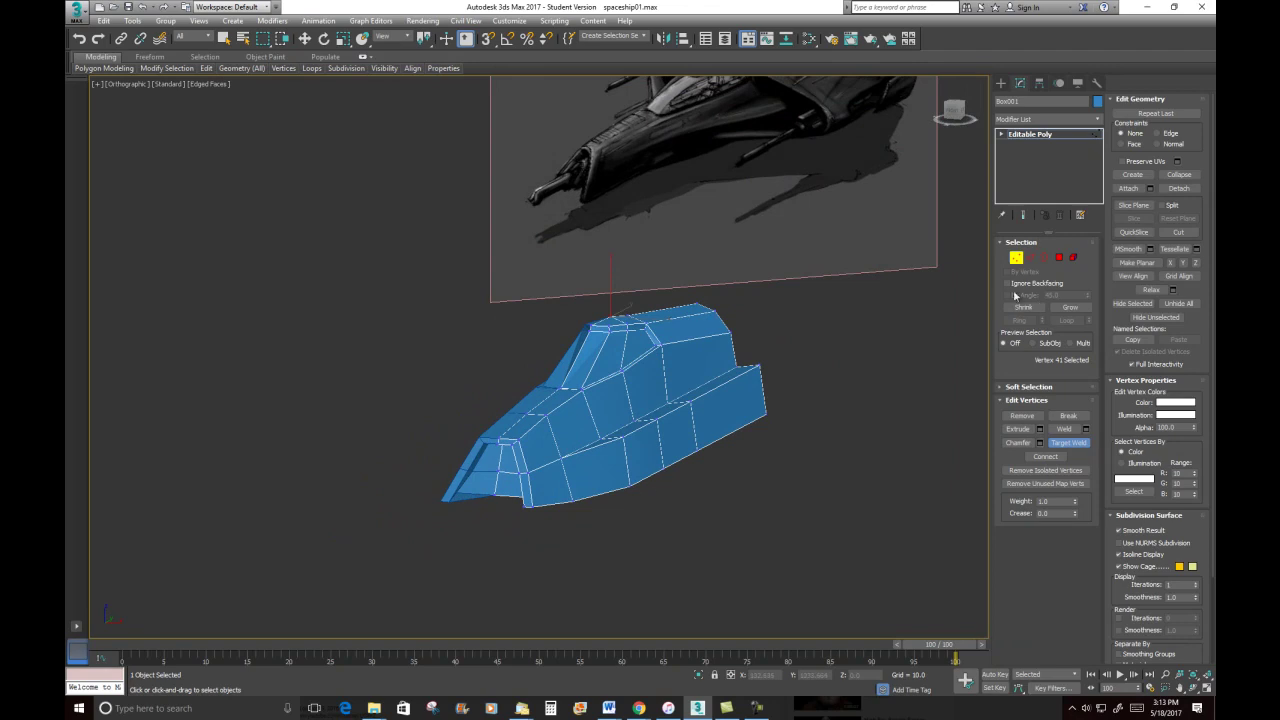
Select the rearmost outer polygon of the side extrusion and move it outward along X
{"action": "left_click", "coordinate": [1059, 257]}
{"action": "key", "text": "w"}
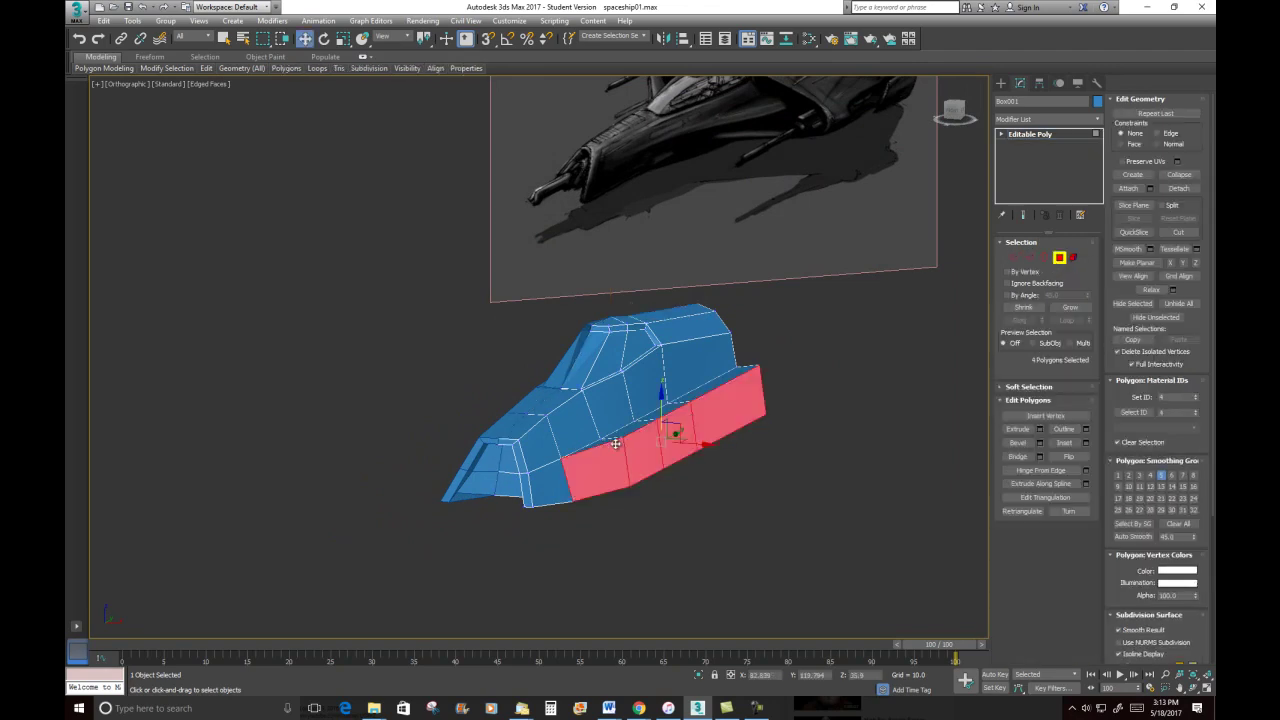
{"action": "key", "text": "ctrl+z"}
{"action": "key", "text": "ctrl+z"}
{"action": "left_click", "coordinate": [764, 455]}
{"action": "left_click", "coordinate": [750, 414]}
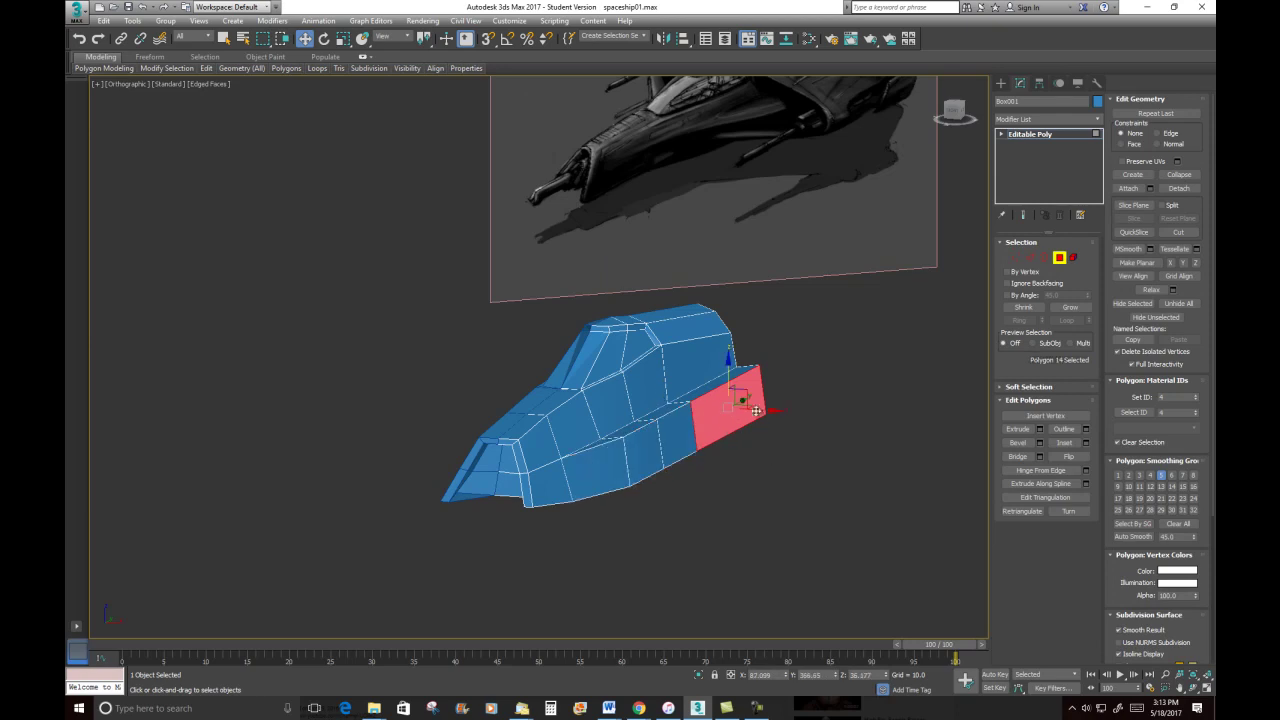
{"action": "left_click_drag", "start_coordinate": [759, 411], "coordinate": [779, 411]}
{"action": "middle_click_drag", "start_coordinate": [620, 434], "coordinate": [647, 449], "text": "alt"}
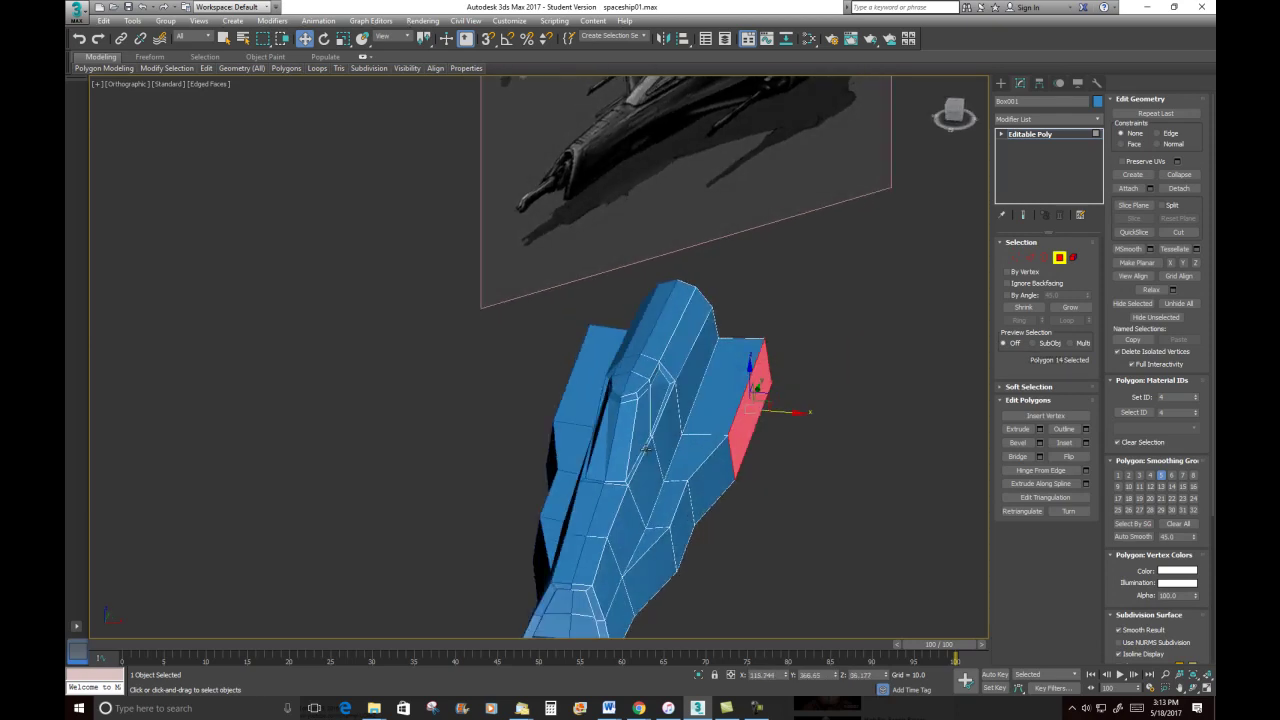
Move the two vertical edges ahead of the rear side polygon outward along X to smooth the side's taper
{"action": "left_click", "coordinate": [692, 493]}
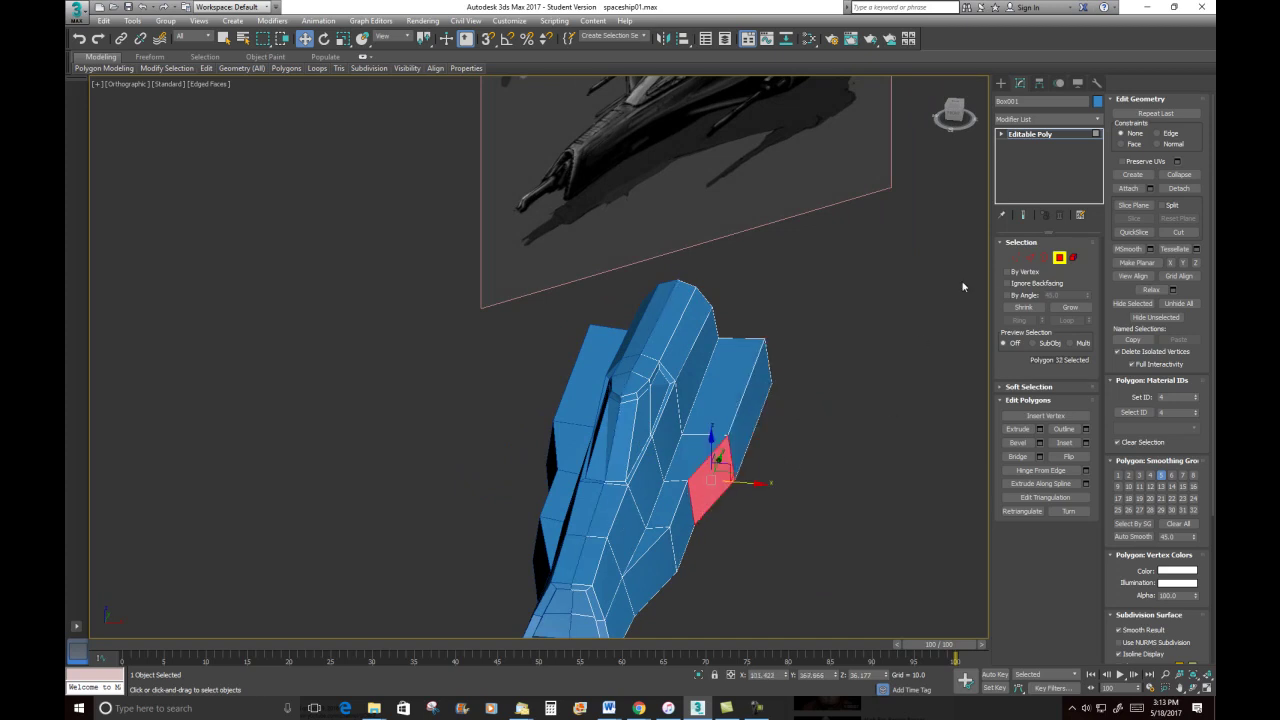
{"action": "left_click", "coordinate": [1032, 257]}
{"action": "left_click", "coordinate": [690, 502]}
{"action": "left_click_drag", "start_coordinate": [736, 507], "coordinate": [754, 509]}
{"action": "left_click", "coordinate": [668, 541]}
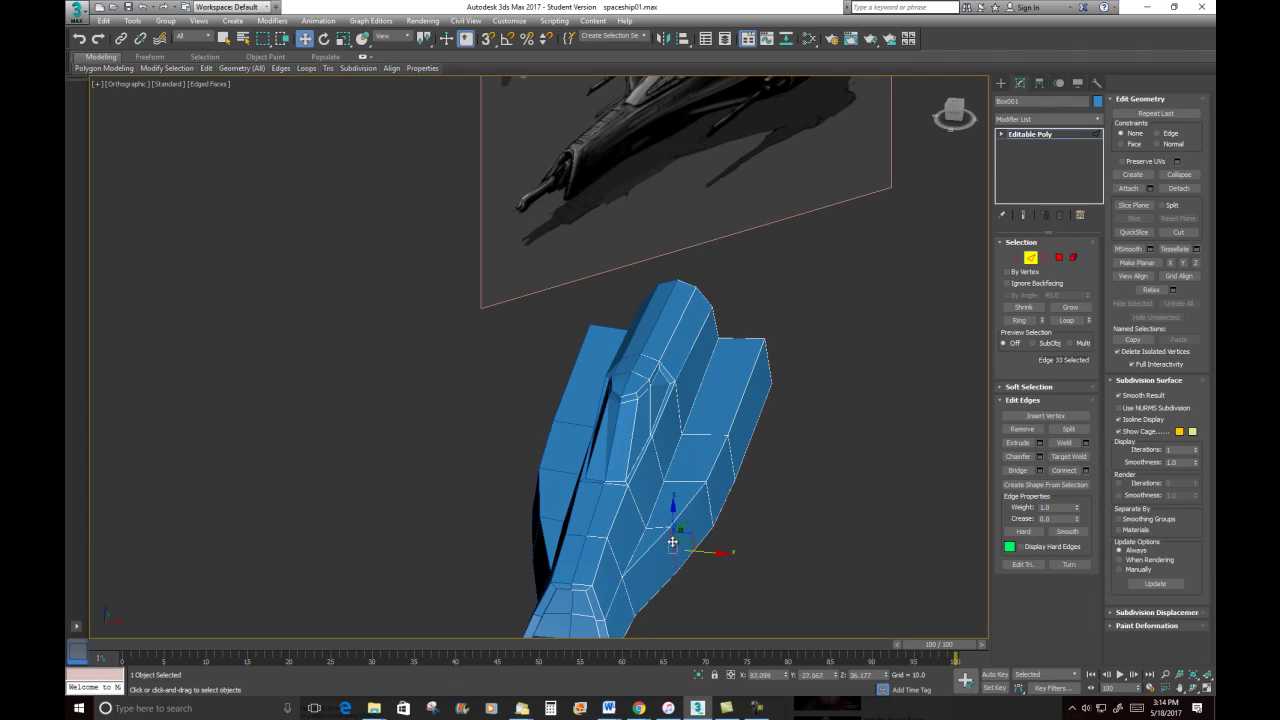
{"action": "left_click_drag", "start_coordinate": [714, 549], "coordinate": [717, 550]}
{"action": "middle_click_drag", "start_coordinate": [717, 550], "coordinate": [718, 386], "text": "alt"}
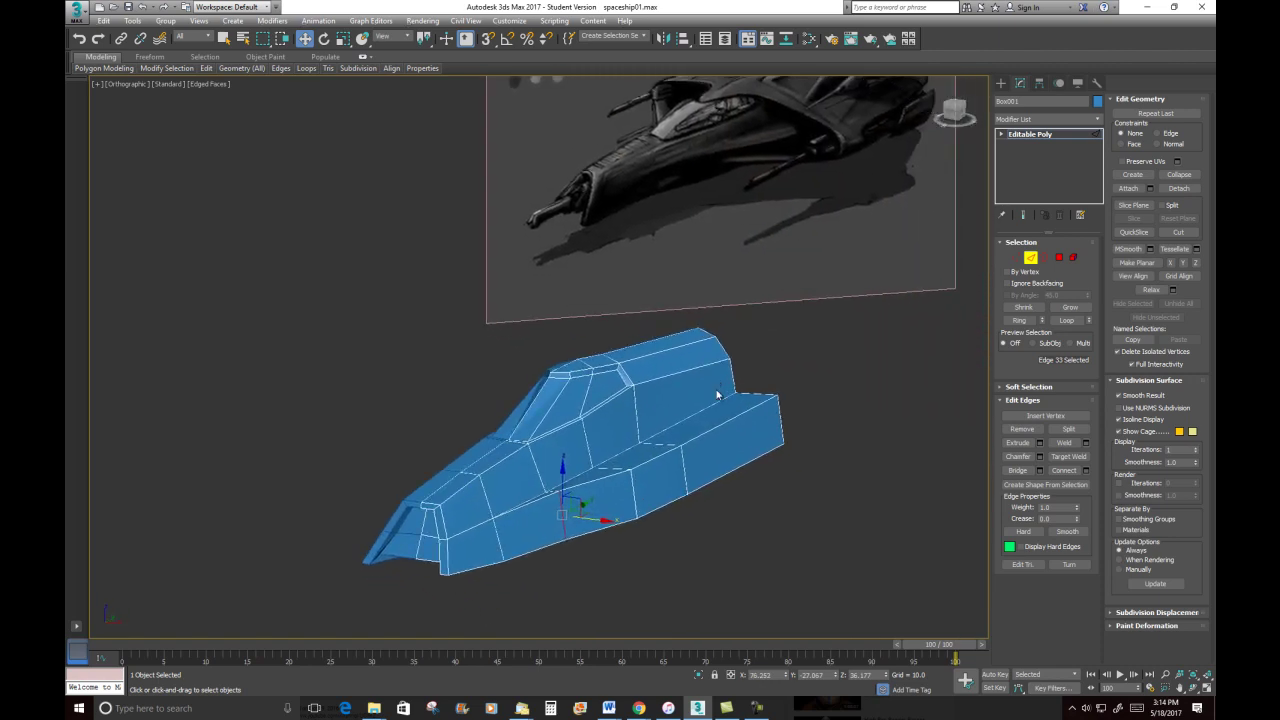
{"action": "middle_click_drag", "start_coordinate": [658, 429], "coordinate": [614, 457], "text": "alt"}
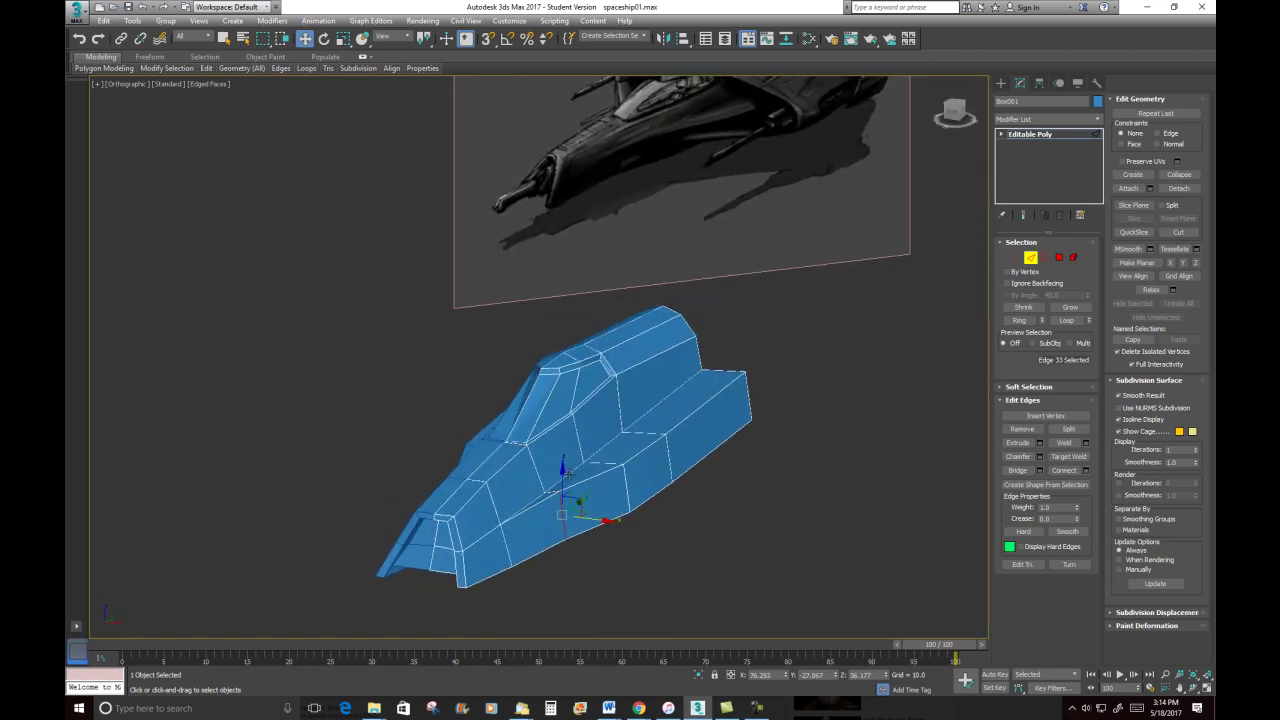
{"action": "middle_click_drag", "start_coordinate": [682, 402], "coordinate": [581, 414], "text": "alt"}
{"action": "middle_click_drag", "start_coordinate": [645, 396], "coordinate": [683, 401], "text": "alt"}
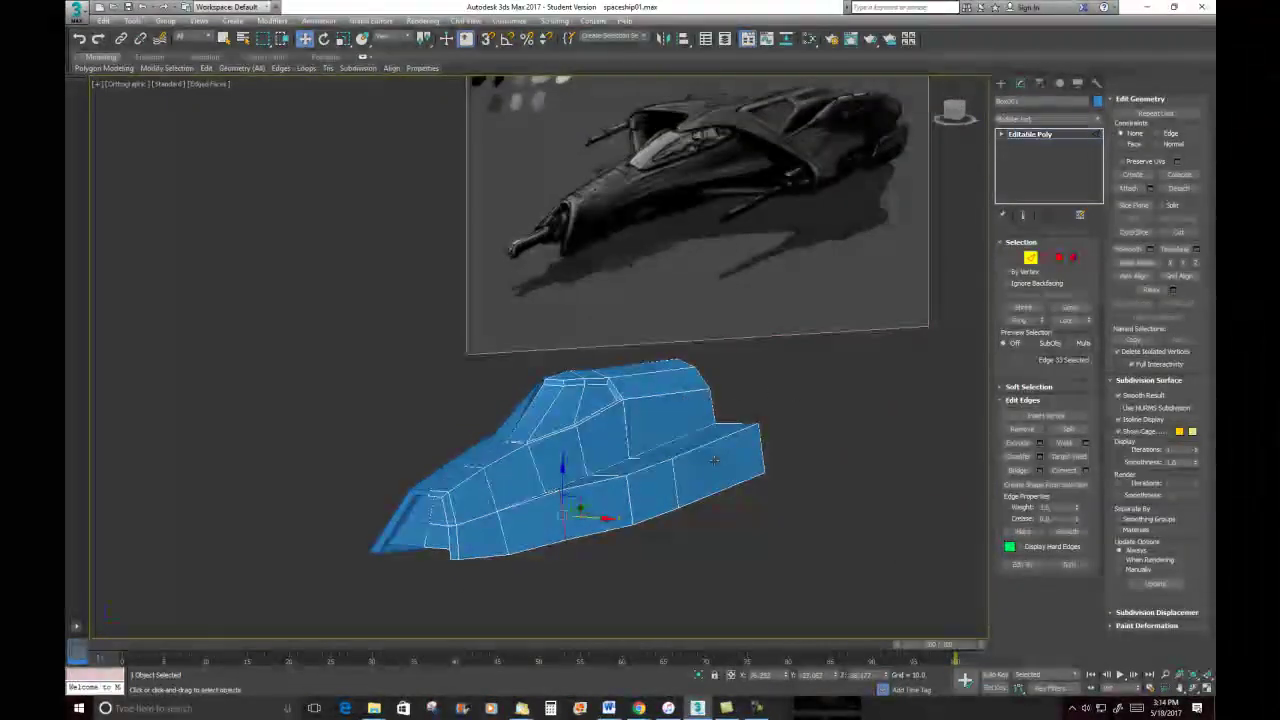
Select the four outer side polygons from the hull's rear end forward to the nose section
{"action": "left_click", "coordinate": [1059, 257]}
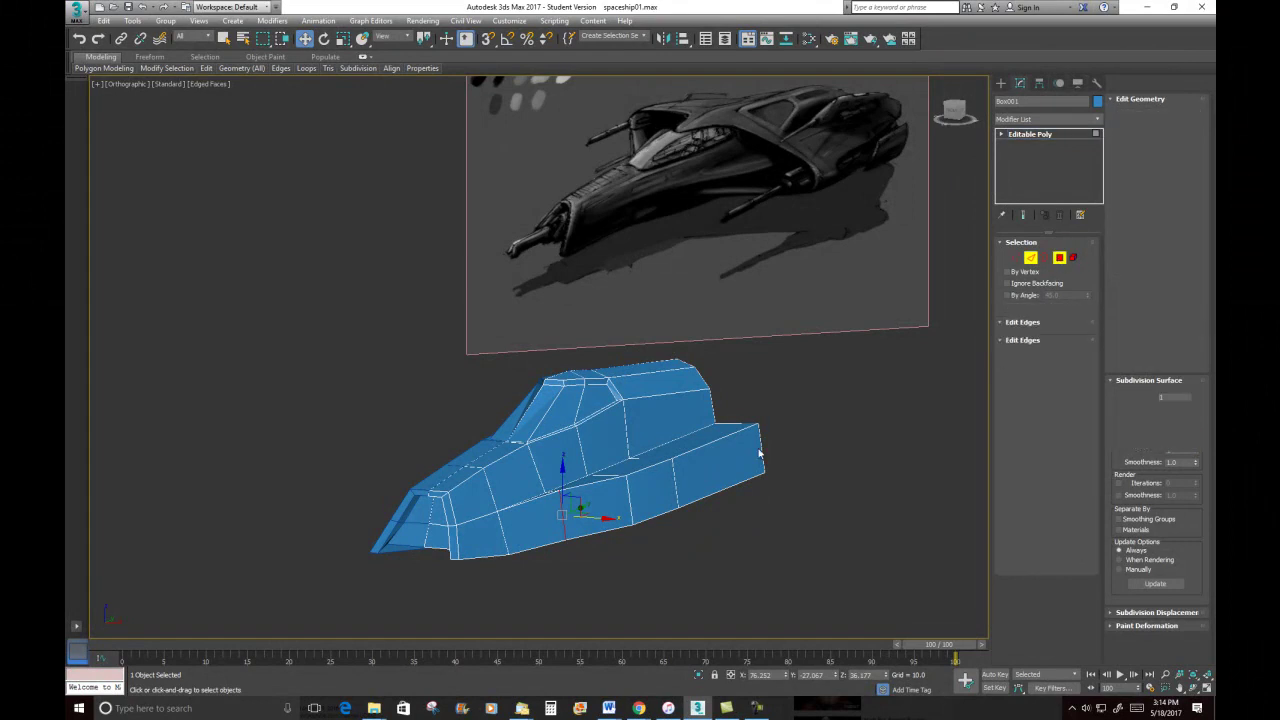
{"action": "left_click", "coordinate": [658, 485]}
{"action": "left_click", "coordinate": [704, 463]}
{"action": "left_click", "coordinate": [663, 486], "text": "ctrl"}
{"action": "left_click", "coordinate": [597, 502], "text": "ctrl"}
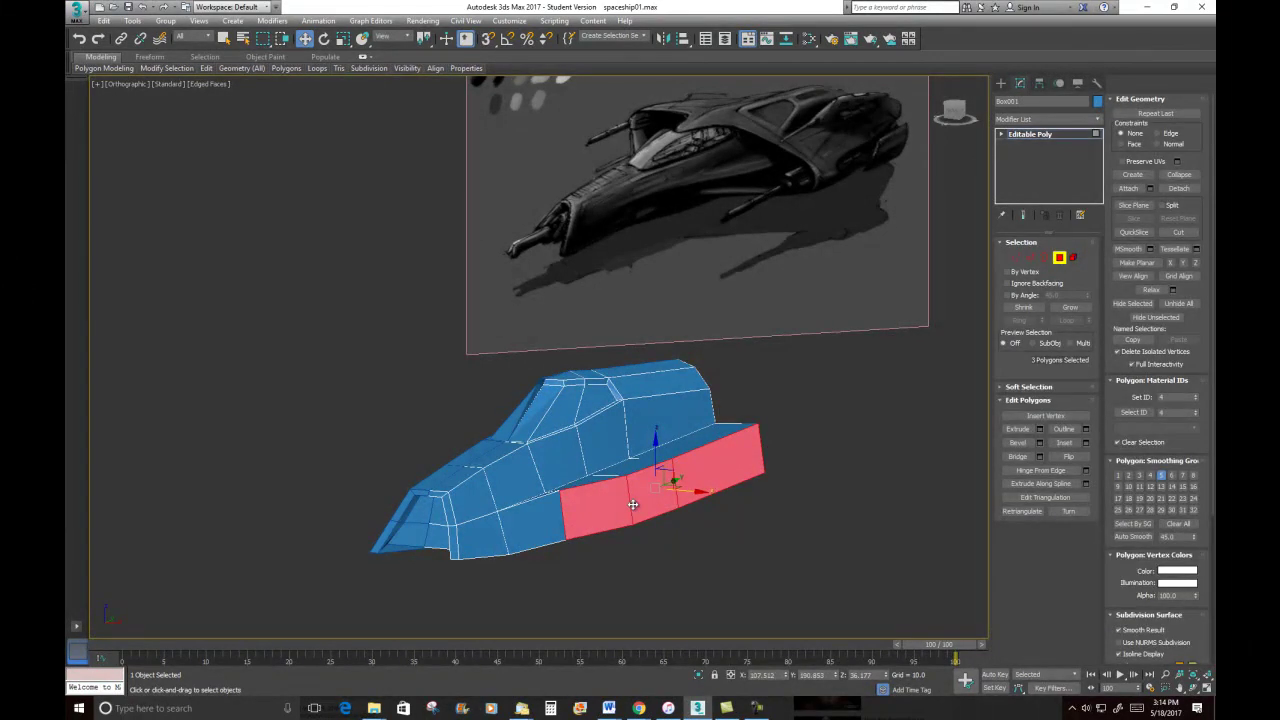
{"action": "left_click", "coordinate": [549, 517], "text": "ctrl"}
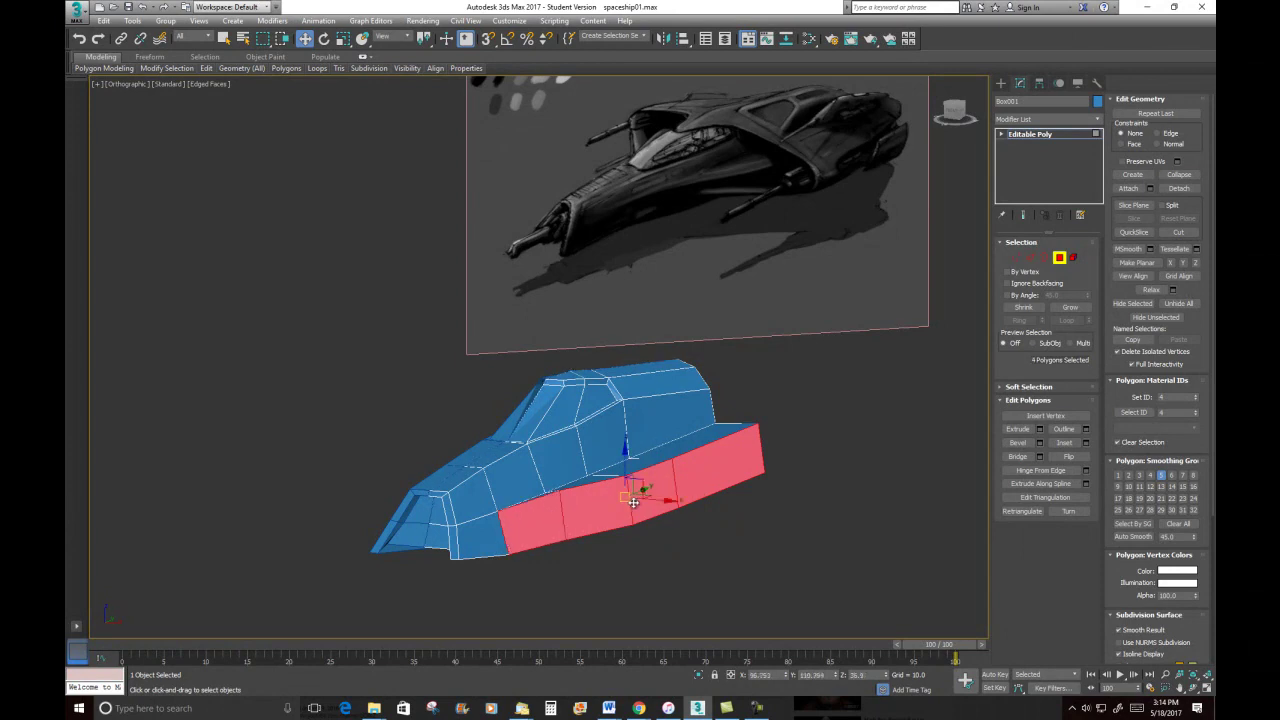
Inset the four selected side polygons slightly to leave a narrow rim around them
{"action": "right_click", "coordinate": [698, 475]}
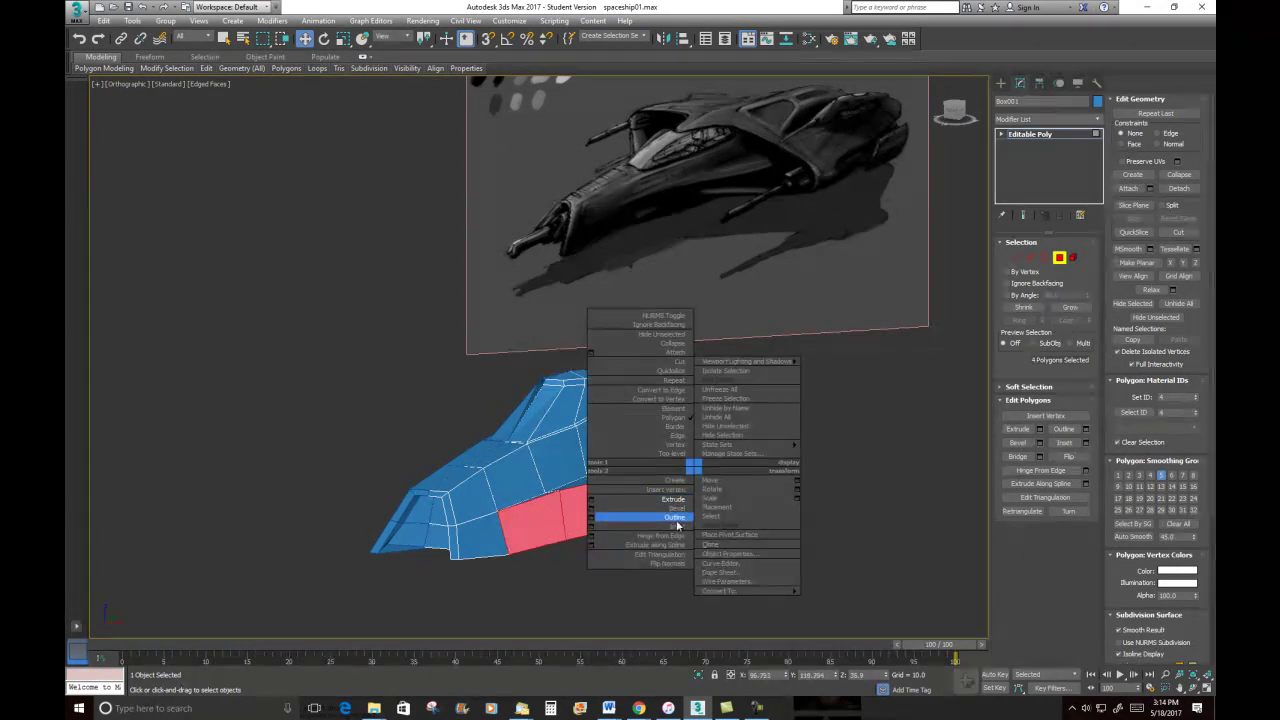
{"action": "left_click", "coordinate": [676, 512]}
{"action": "left_click_drag", "start_coordinate": [672, 507], "coordinate": [672, 487]}
{"action": "middle_click_drag", "start_coordinate": [682, 488], "coordinate": [684, 440], "text": "alt"}
{"action": "scroll", "coordinate": [682, 426], "scroll_direction": "up", "scroll_amount": 2}
{"action": "key", "text": "w"}
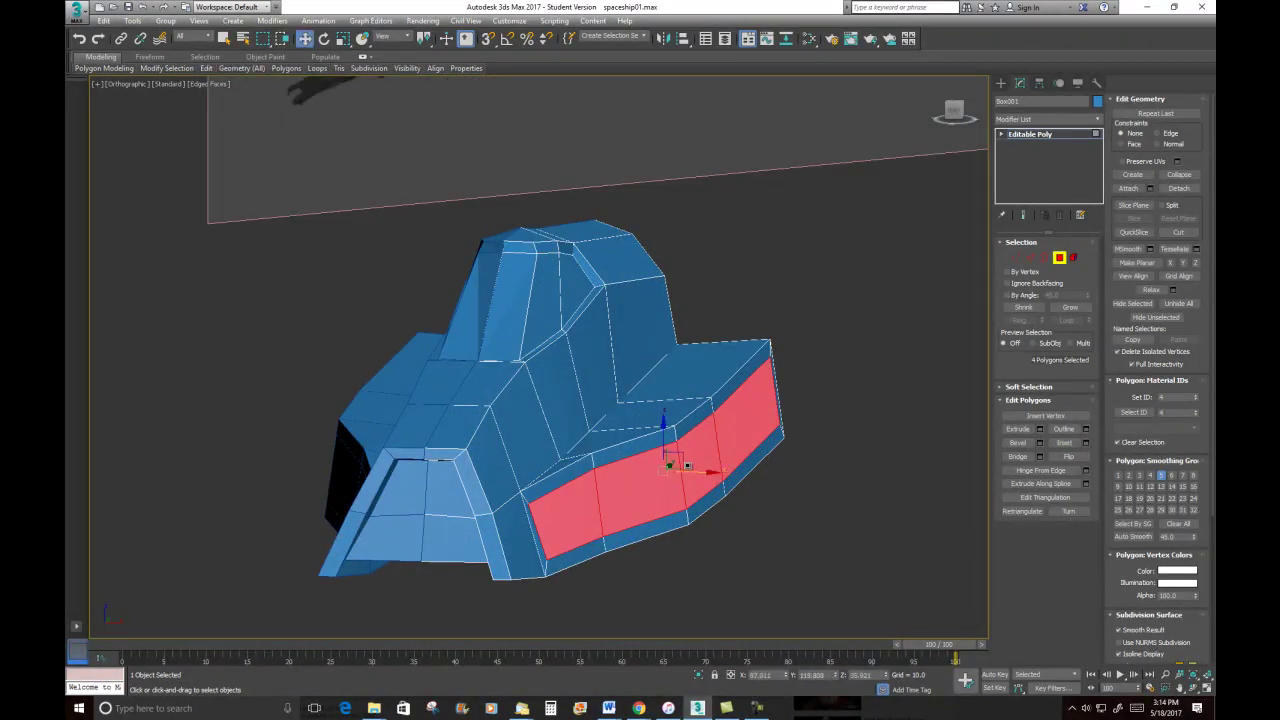
Extrude the inset side polygons inward to form a shallow recess along the hull
{"action": "right_click", "coordinate": [684, 465]}
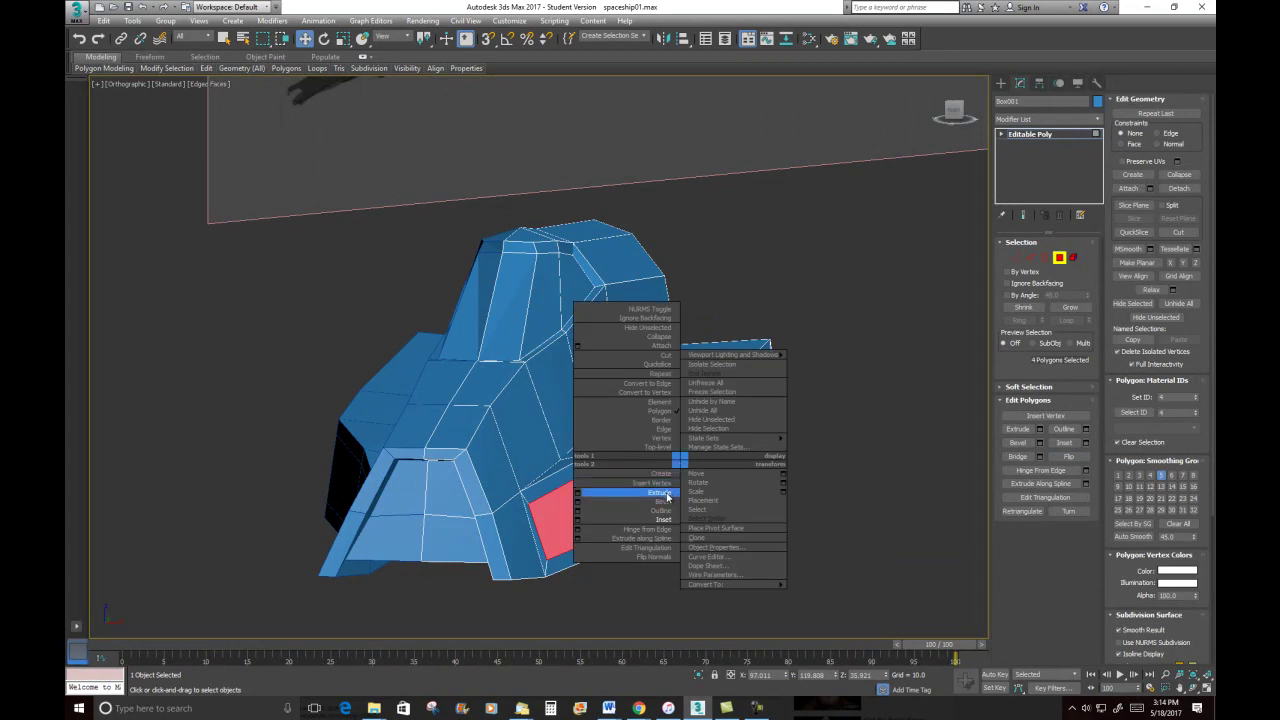
{"action": "left_click", "coordinate": [668, 492]}
{"action": "left_click_drag", "start_coordinate": [680, 458], "coordinate": [740, 480]}
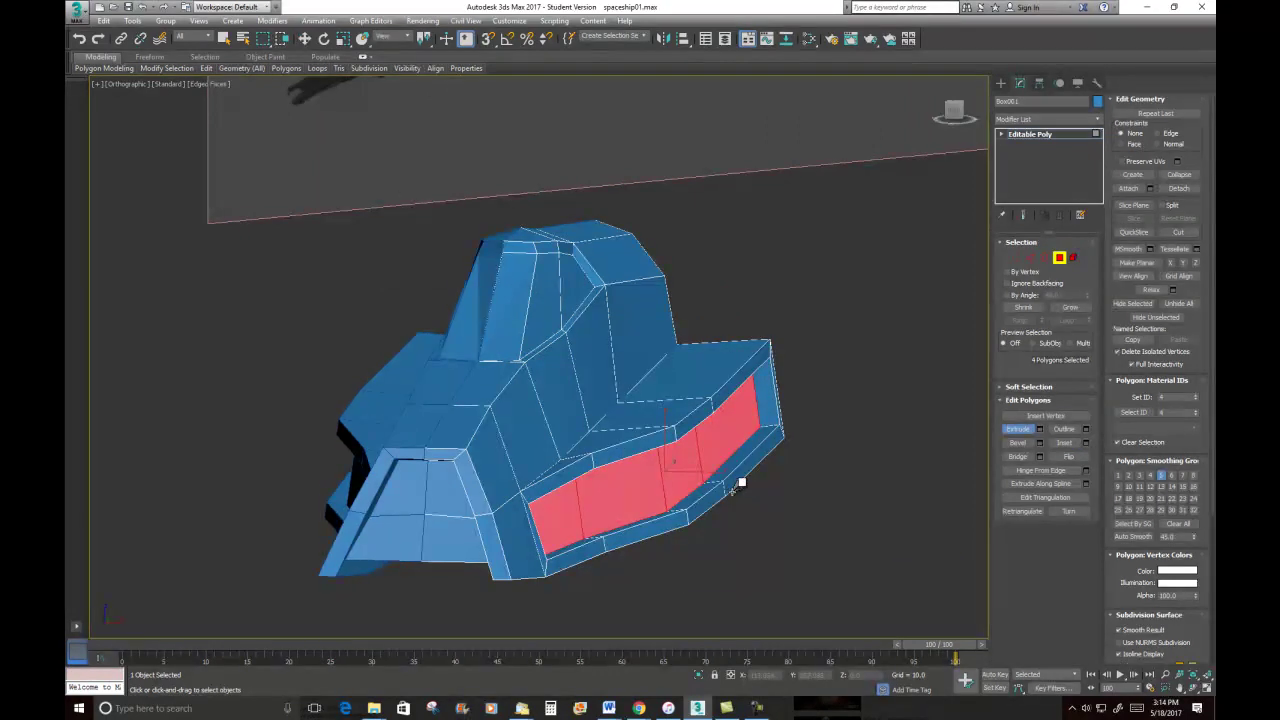
Target-weld the inner upper vertex at the side recess's front end to the adjacent rim vertex
{"action": "middle_click_drag", "start_coordinate": [688, 514], "coordinate": [474, 474], "text": "alt"}
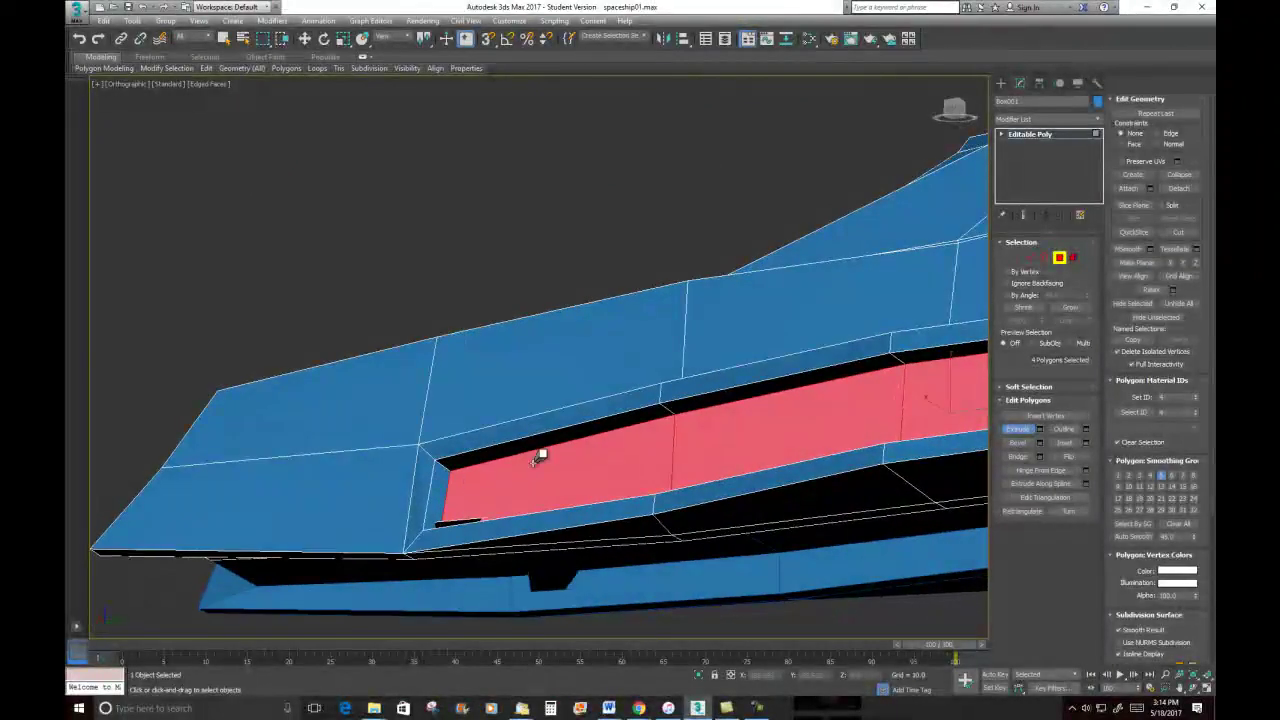
{"action": "left_click", "coordinate": [1015, 258]}
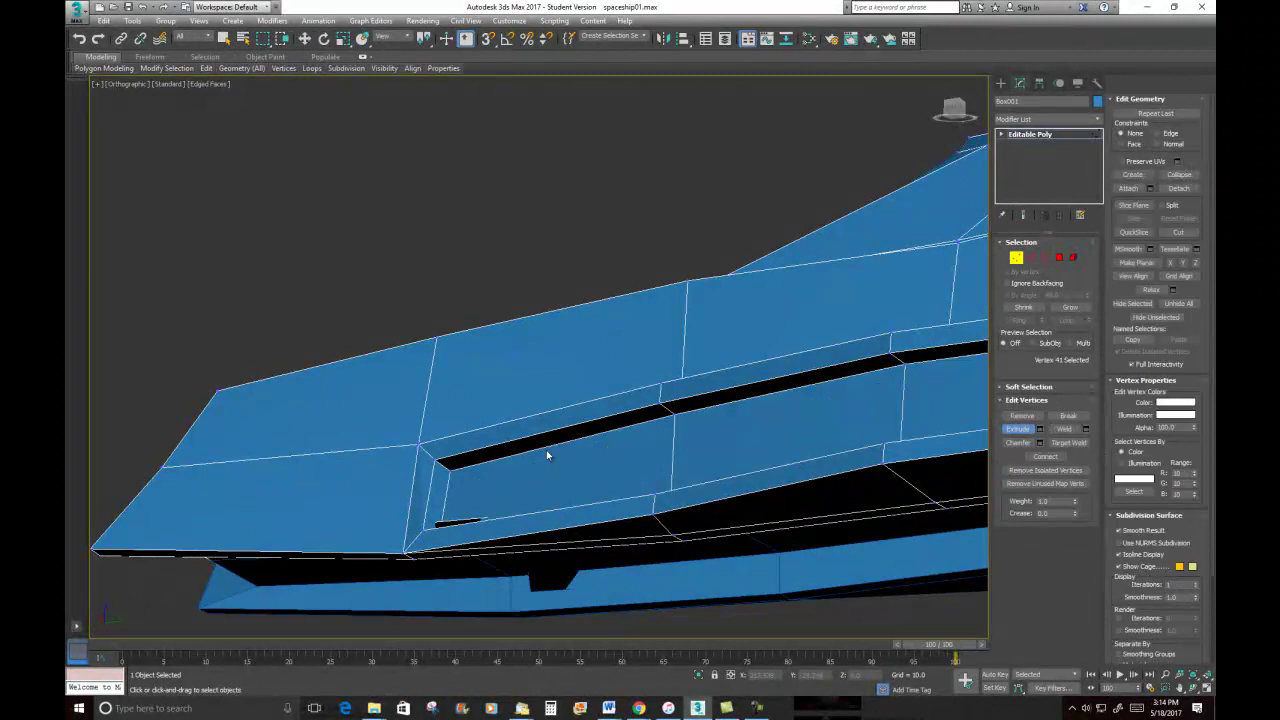
{"action": "left_click", "coordinate": [440, 461]}
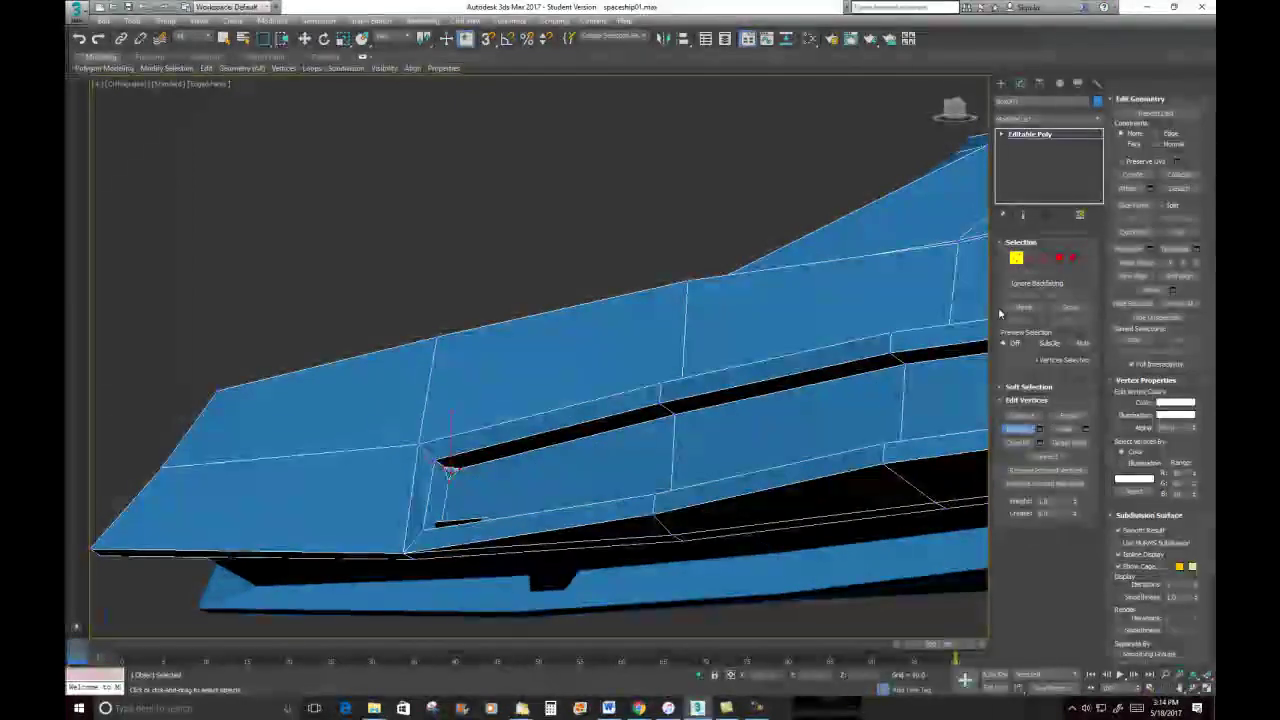
{"action": "left_click", "coordinate": [1017, 429]}
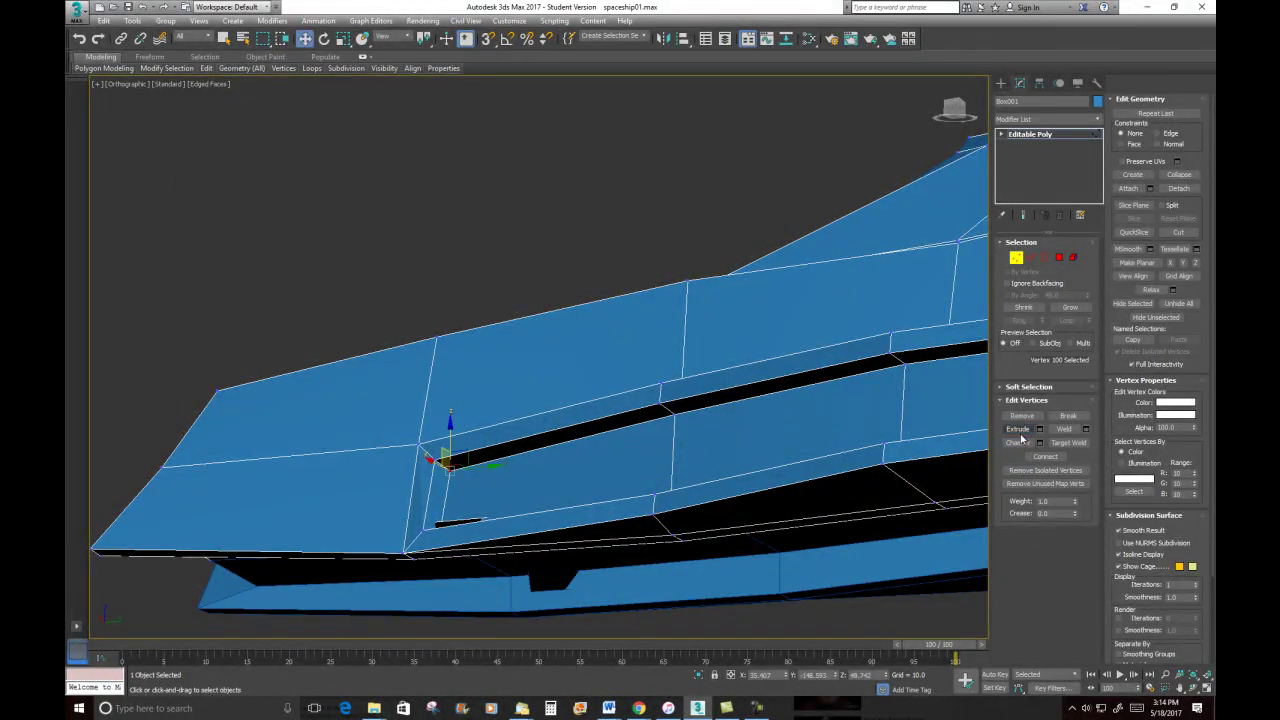
{"action": "mouse_move", "coordinate": [449, 470]}
{"action": "left_mouse_down"}
{"action": "mouse_move", "coordinate": [437, 464]}
{"action": "mouse_move", "coordinate": [450, 476]}
{"action": "left_mouse_up"}
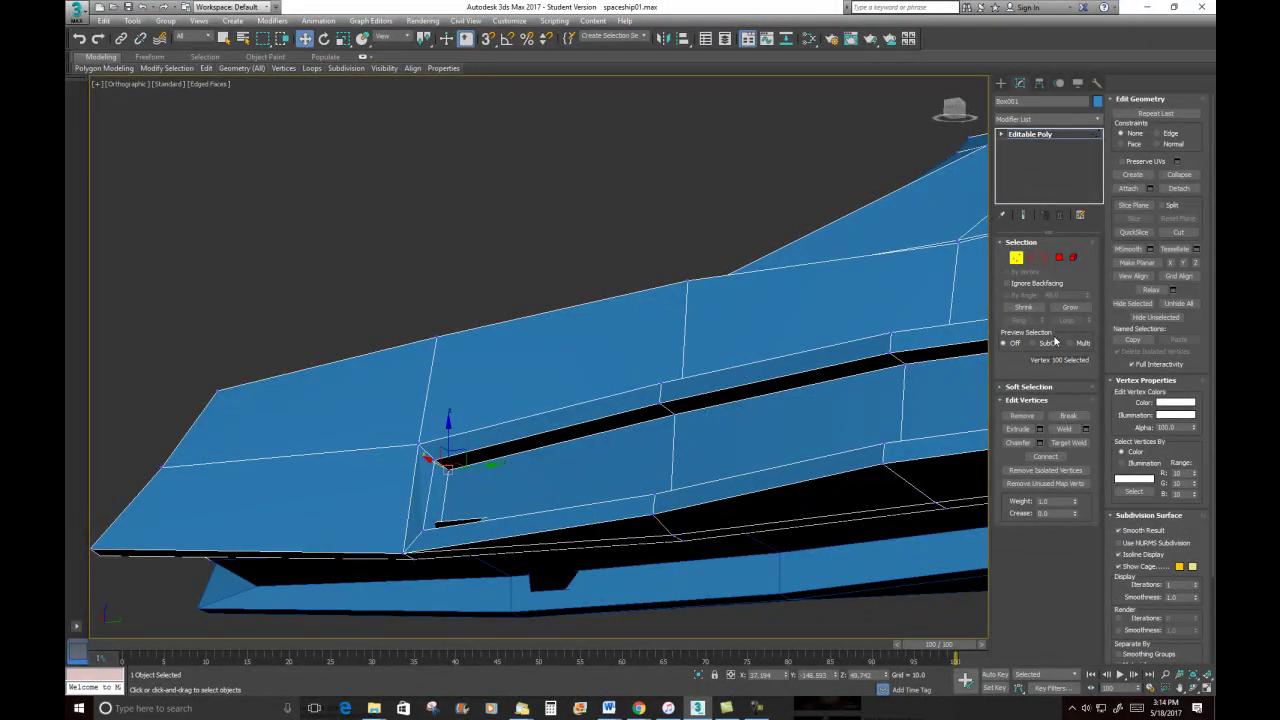
{"action": "left_click", "coordinate": [1068, 442]}
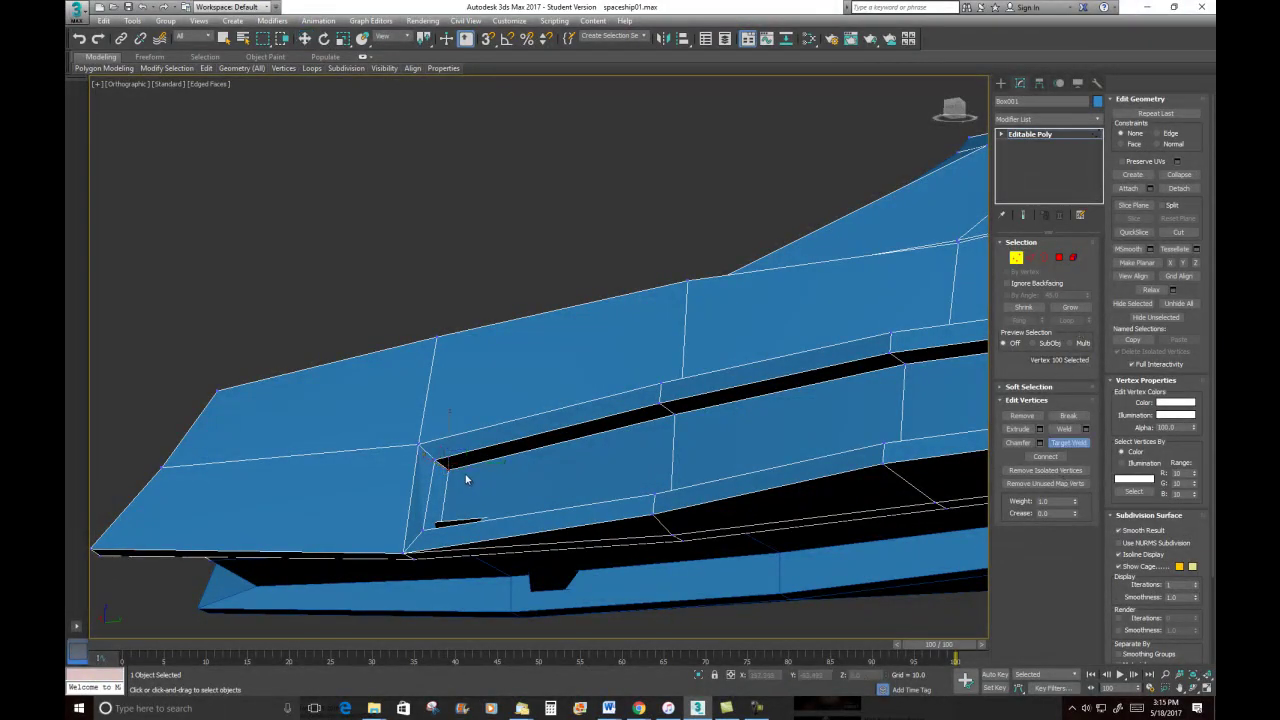
{"action": "left_click", "coordinate": [436, 461]}
{"action": "middle_click_drag", "start_coordinate": [511, 523], "coordinate": [490, 566], "text": "alt"}
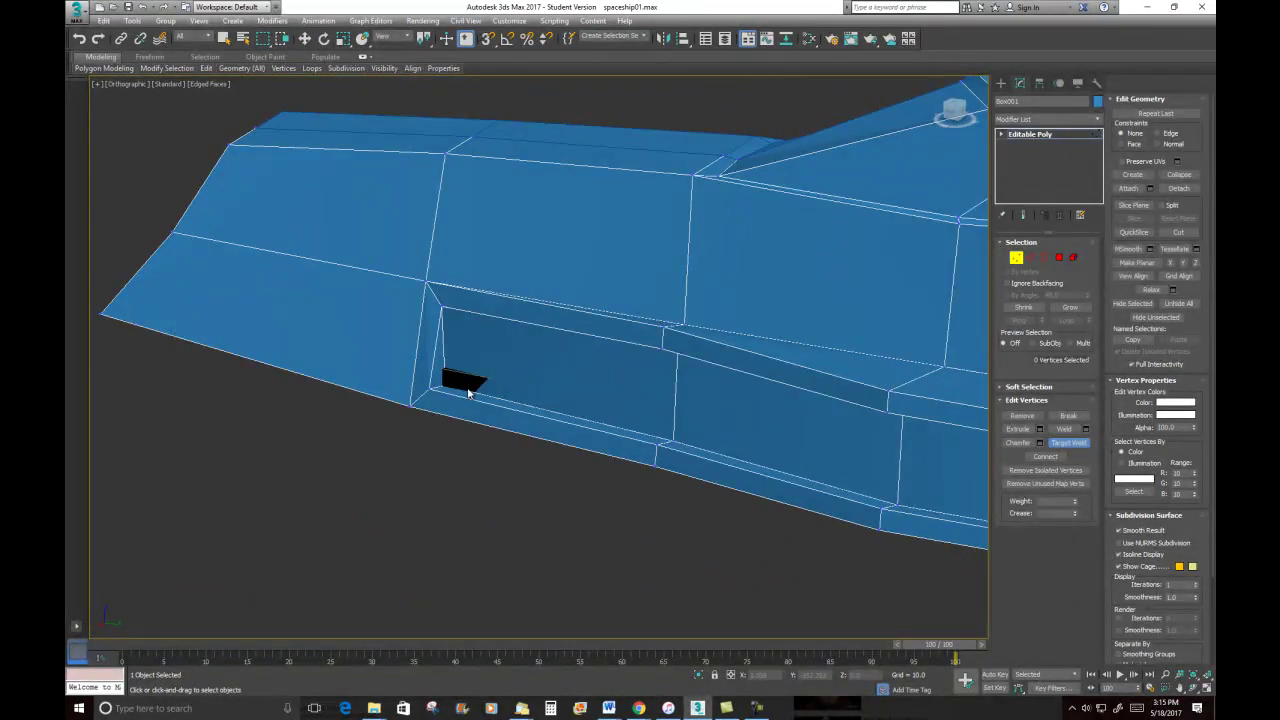
Target-weld the recess's inner lower front vertex to its rim vertex in wireframe display, and restore shaded display
{"action": "key", "text": "F3"}
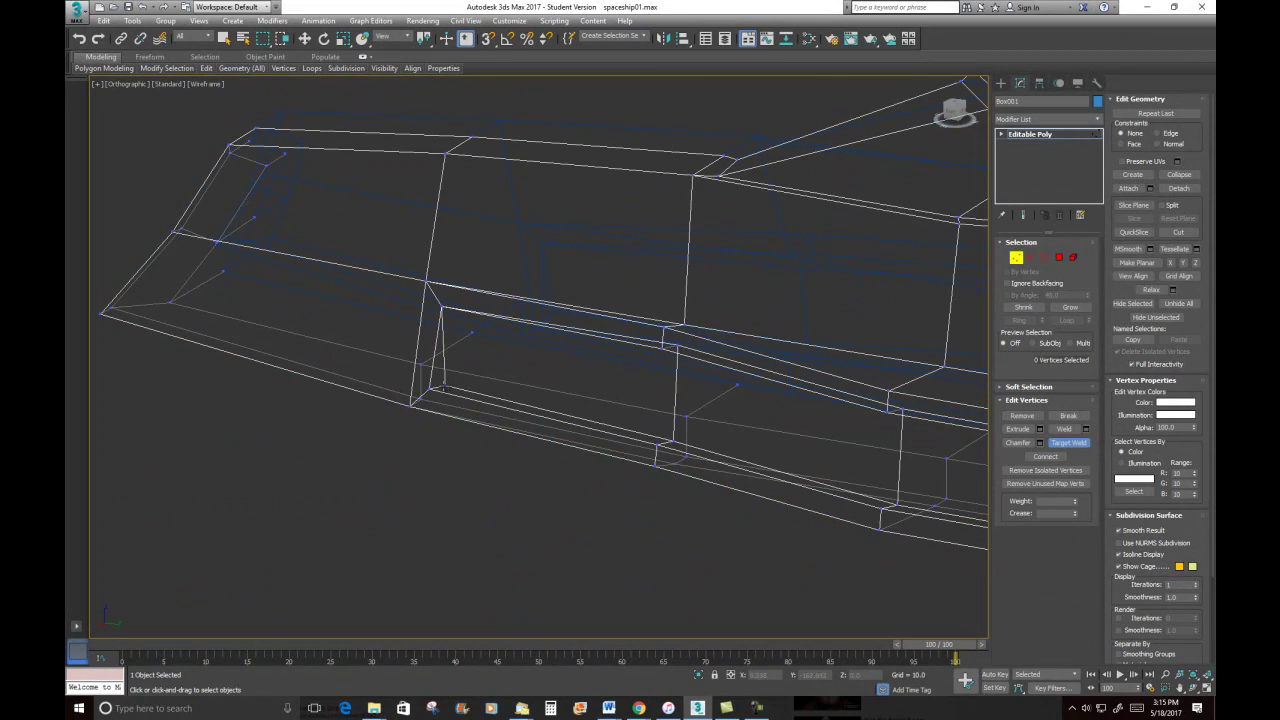
{"action": "left_click", "coordinate": [429, 390]}
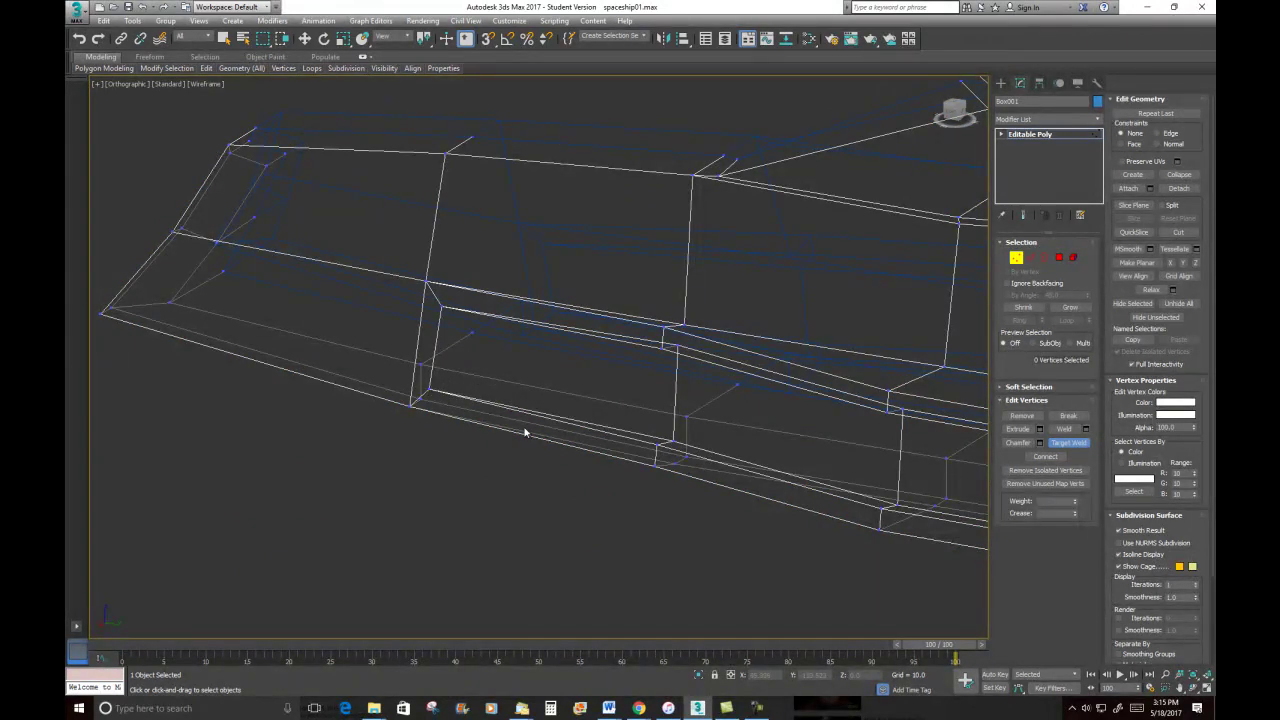
{"action": "key", "text": "F3"}
{"action": "scroll", "coordinate": [397, 444], "scroll_direction": "down", "scroll_amount": 3}
{"action": "middle_click_drag", "start_coordinate": [525, 435], "coordinate": [595, 462]}
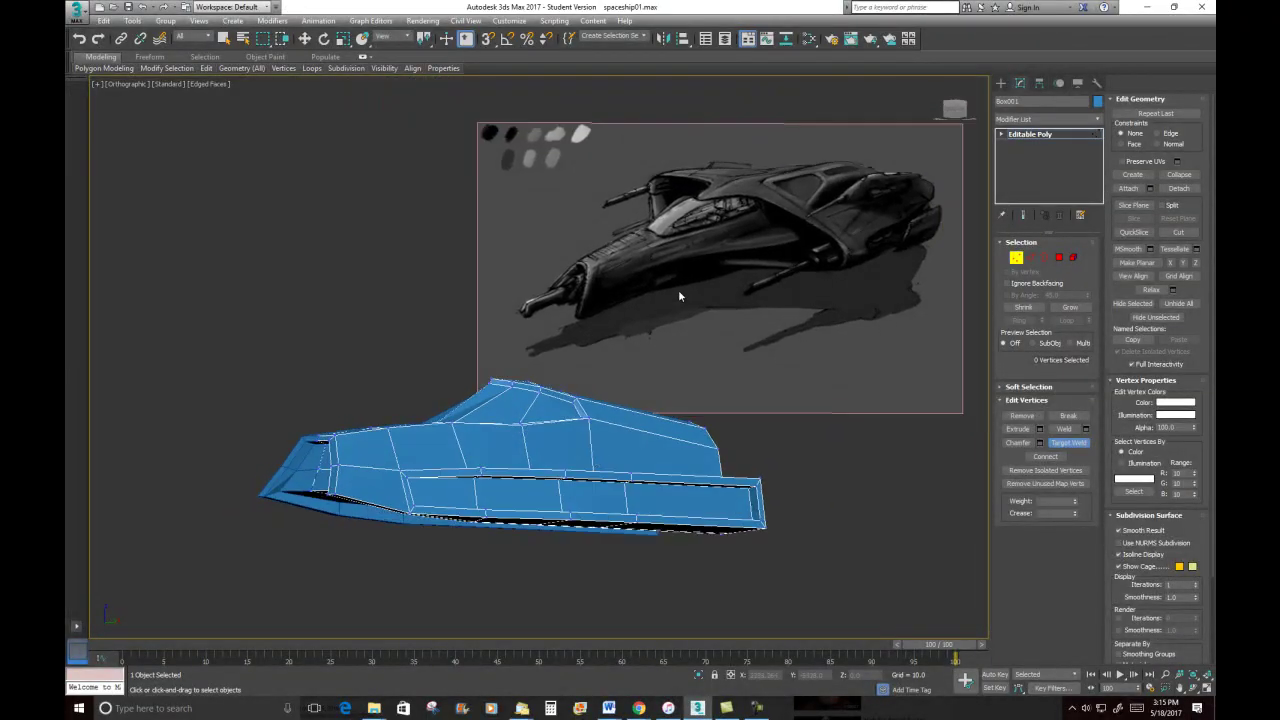
Target-weld the lower rim vertex behind the recess's front end to the nearby vertex on the hull's underside
{"action": "middle_click_drag", "start_coordinate": [695, 425], "coordinate": [509, 531], "text": "alt"}
{"action": "middle_click_drag", "start_coordinate": [558, 493], "coordinate": [577, 467], "text": "alt"}
{"action": "scroll", "coordinate": [531, 477], "scroll_direction": "up", "scroll_amount": 10}
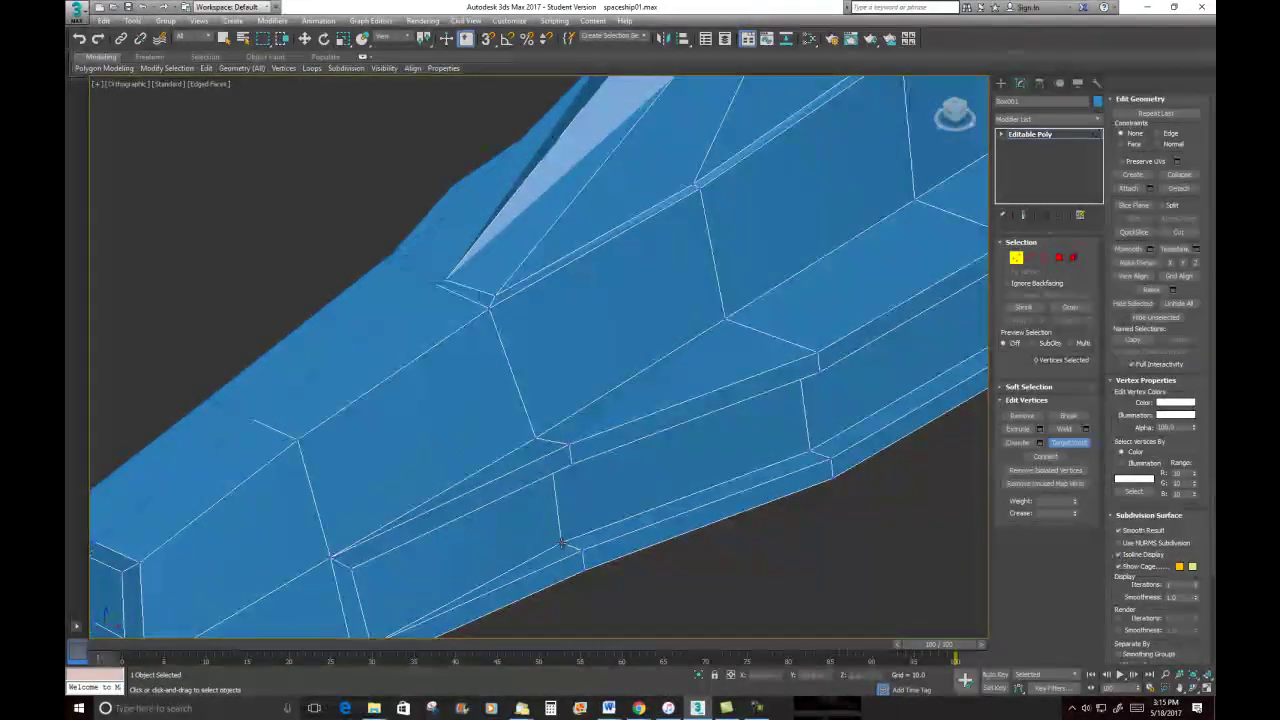
{"action": "middle_click_drag", "start_coordinate": [597, 560], "coordinate": [574, 473], "text": "alt"}
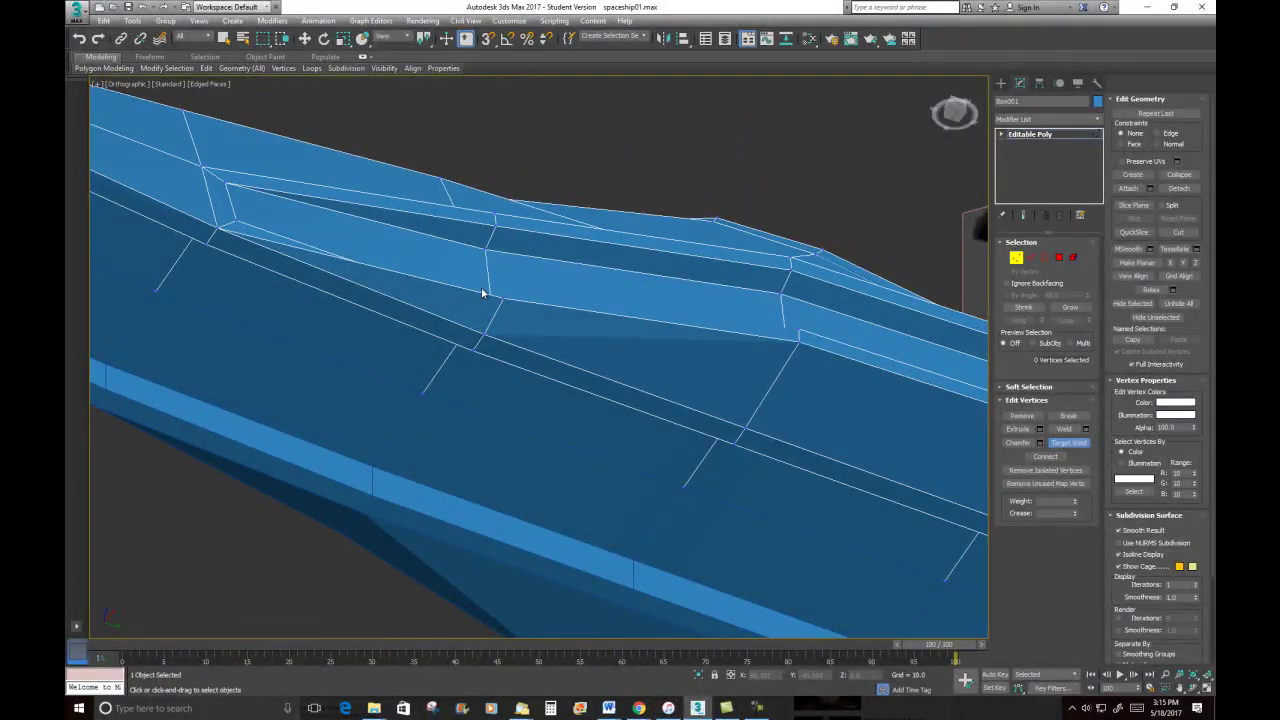
{"action": "left_click", "coordinate": [481, 336]}
{"action": "left_click", "coordinate": [486, 334]}
{"action": "middle_click_drag", "start_coordinate": [575, 339], "coordinate": [629, 396], "text": "alt"}
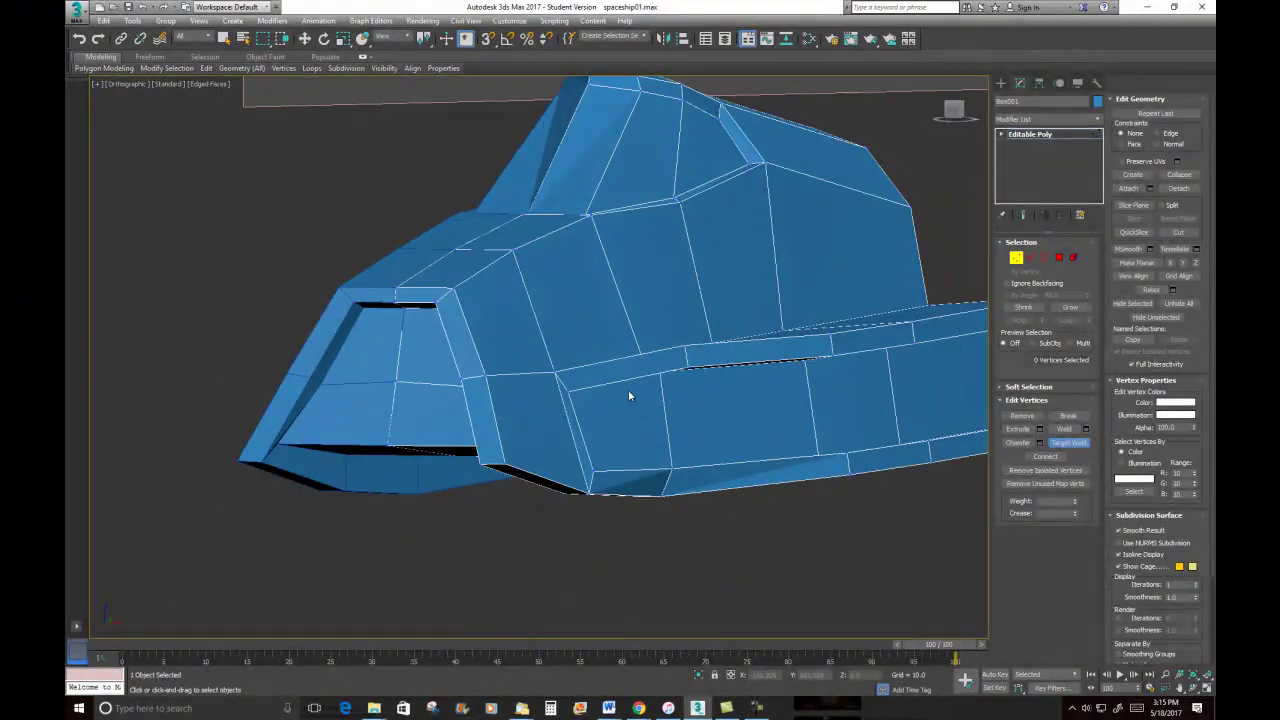
Leave Target Weld and move the welded vertex on the side's bottom edge outward along X
{"action": "left_click", "coordinate": [1068, 442]}
{"action": "left_click", "coordinate": [663, 496]}
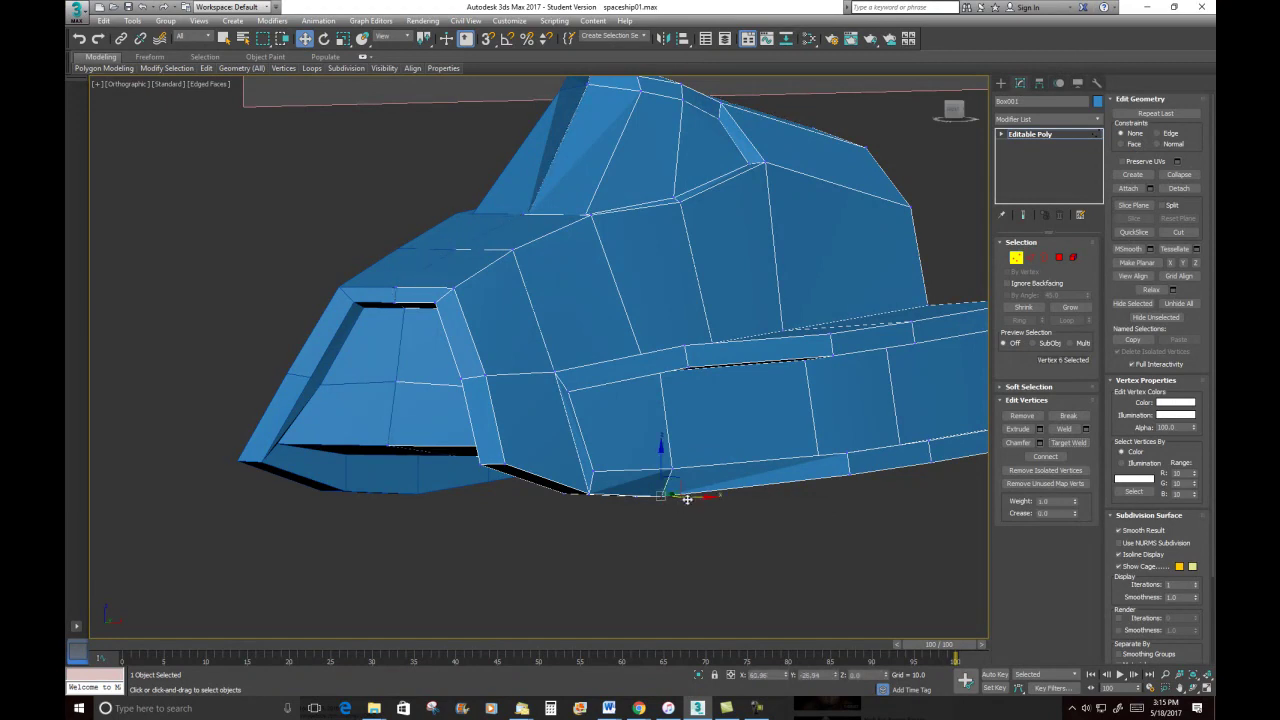
{"action": "middle_click_drag", "start_coordinate": [704, 500], "coordinate": [717, 518], "text": "alt"}
{"action": "left_click_drag", "start_coordinate": [697, 496], "coordinate": [713, 495]}
{"action": "scroll", "coordinate": [766, 440], "scroll_direction": "down", "scroll_amount": 4}
{"action": "middle_click_drag", "start_coordinate": [757, 453], "coordinate": [559, 428]}
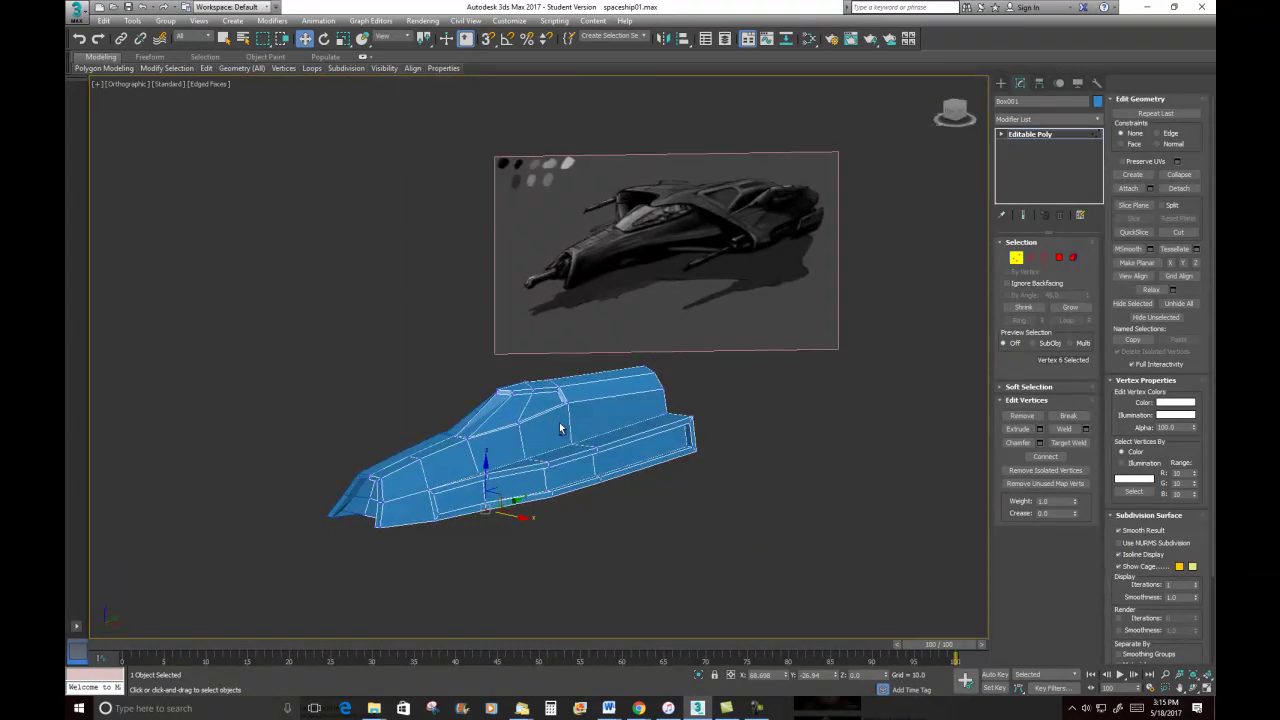